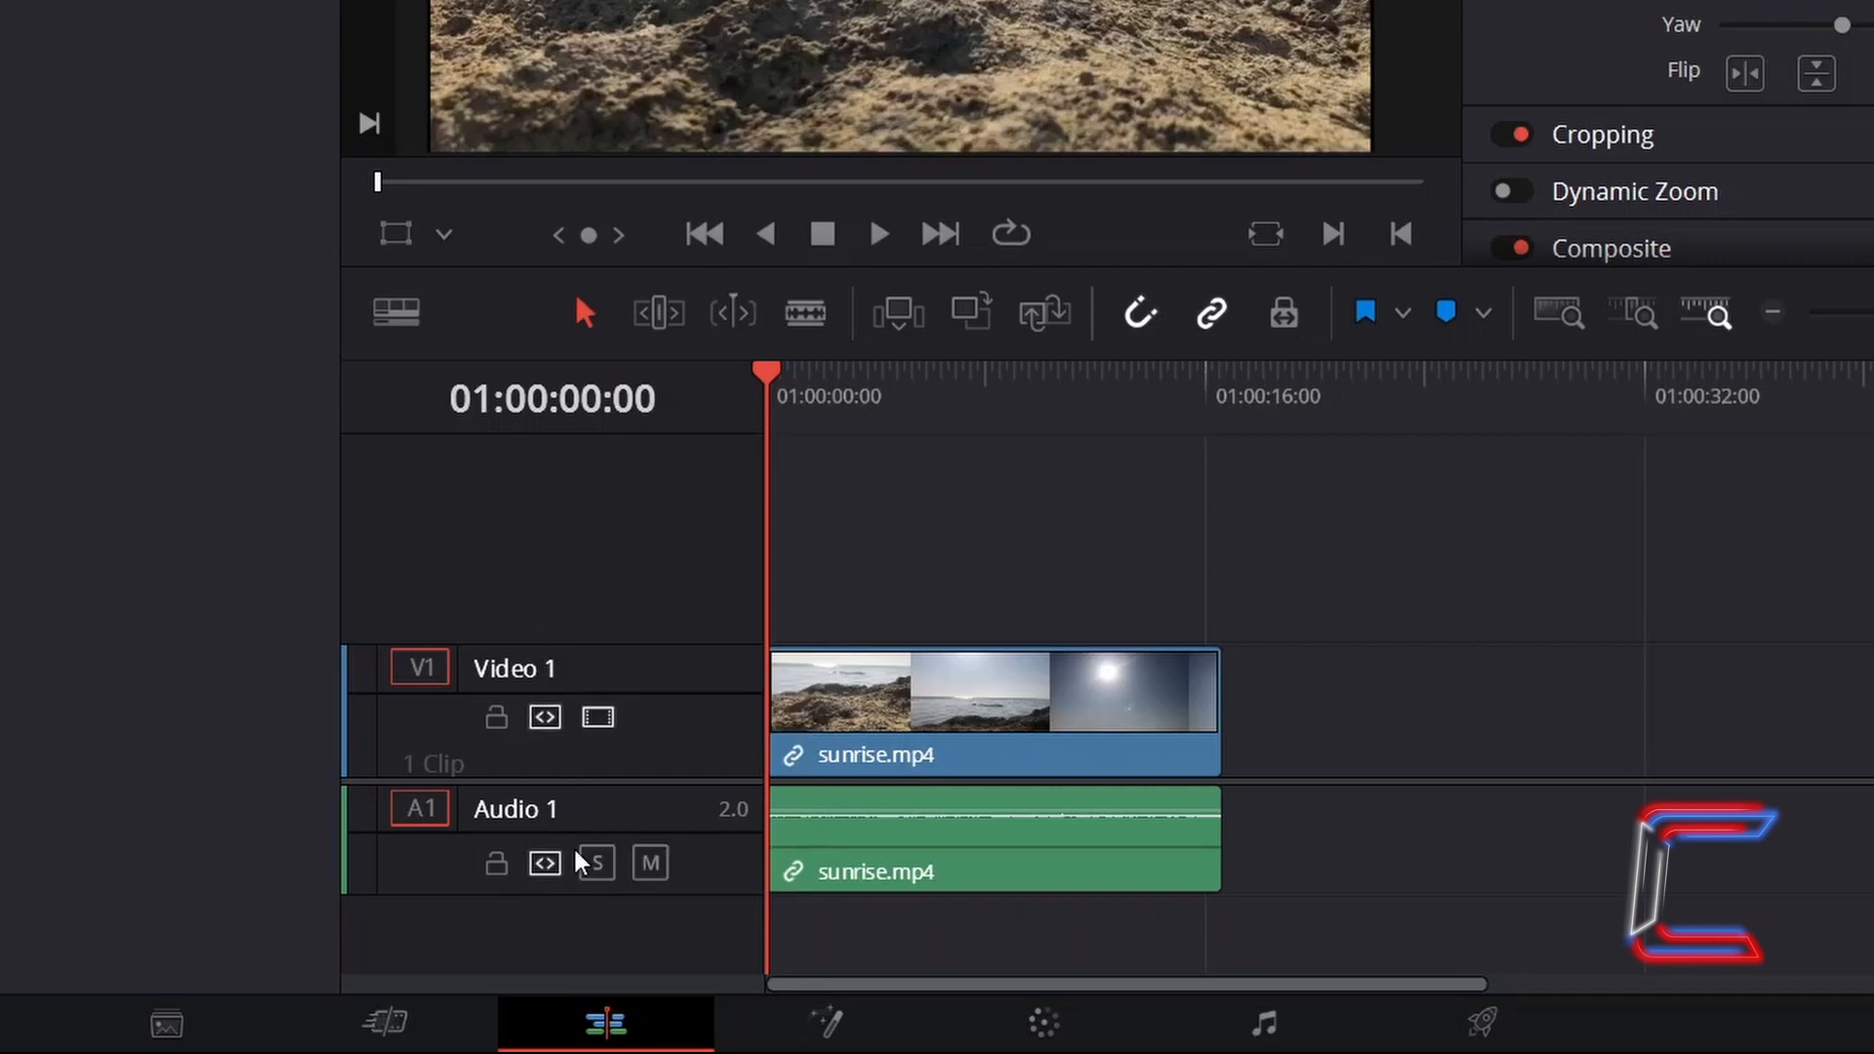
- Add a subtitle track to the timeline
right_click(625, 598)
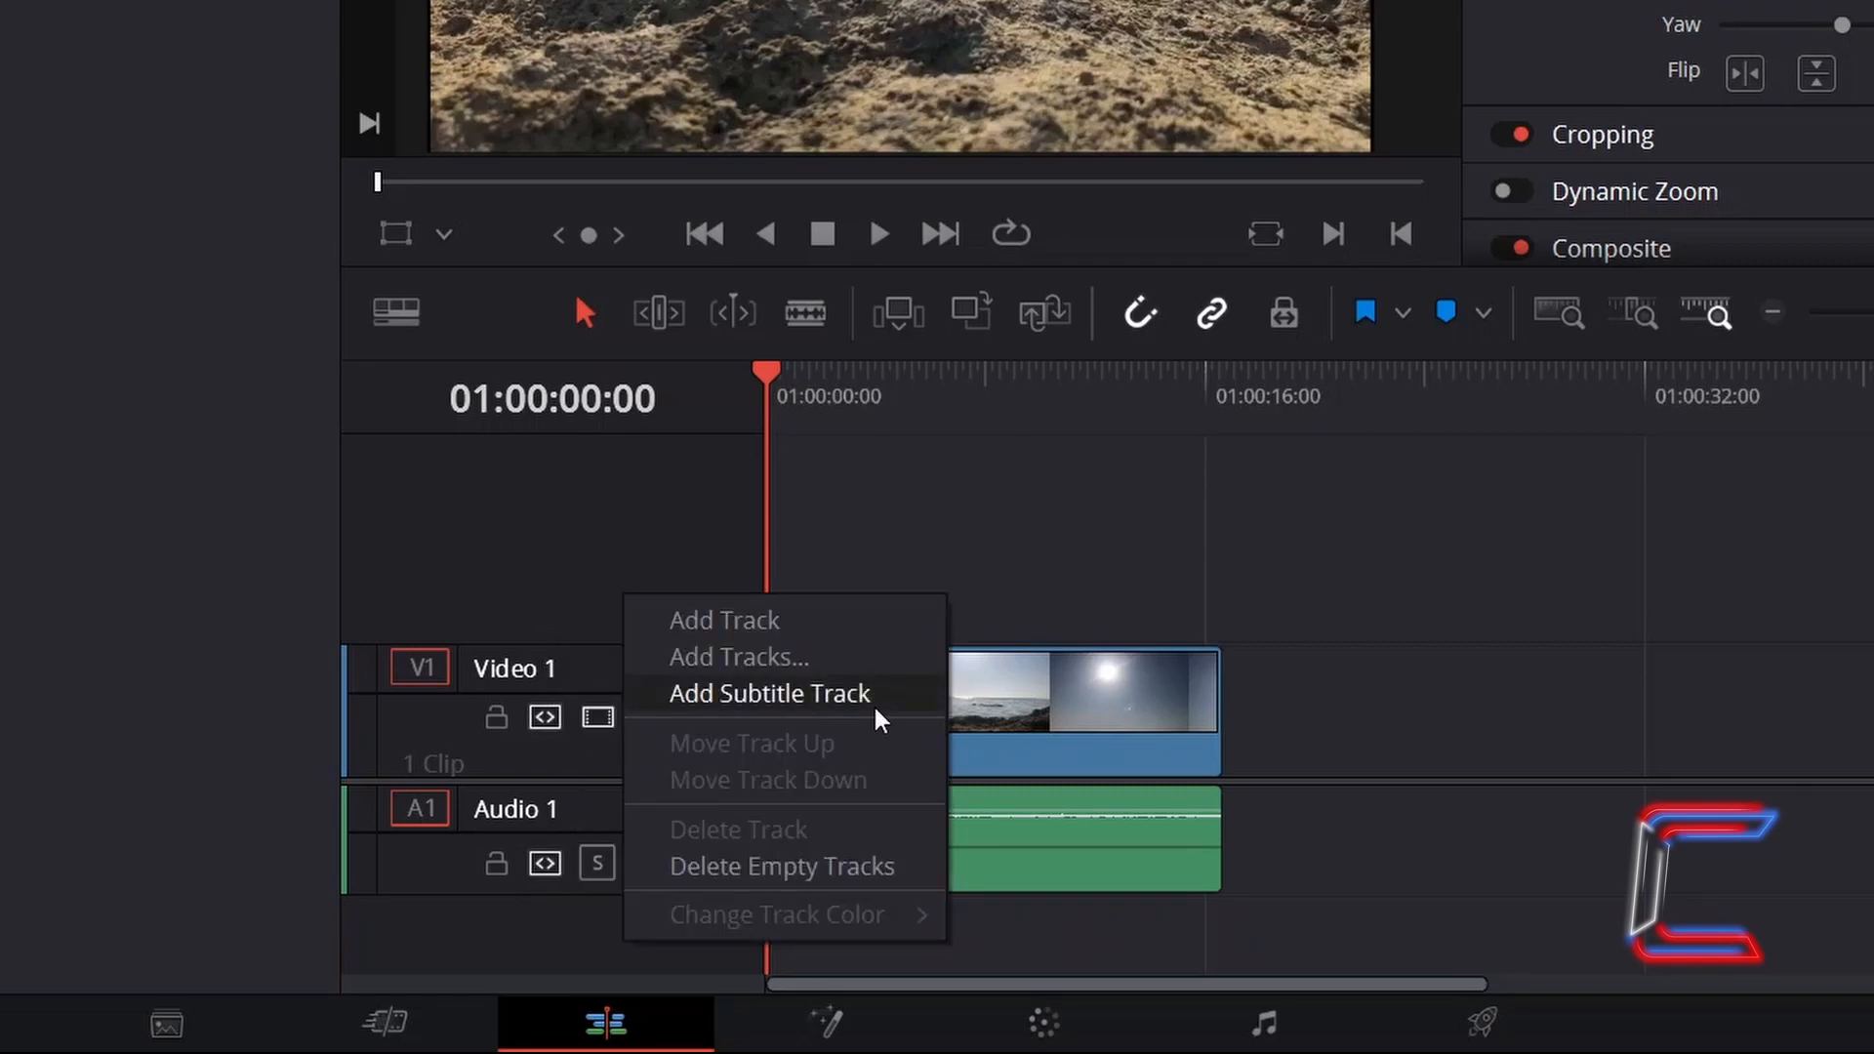
click(875, 717)
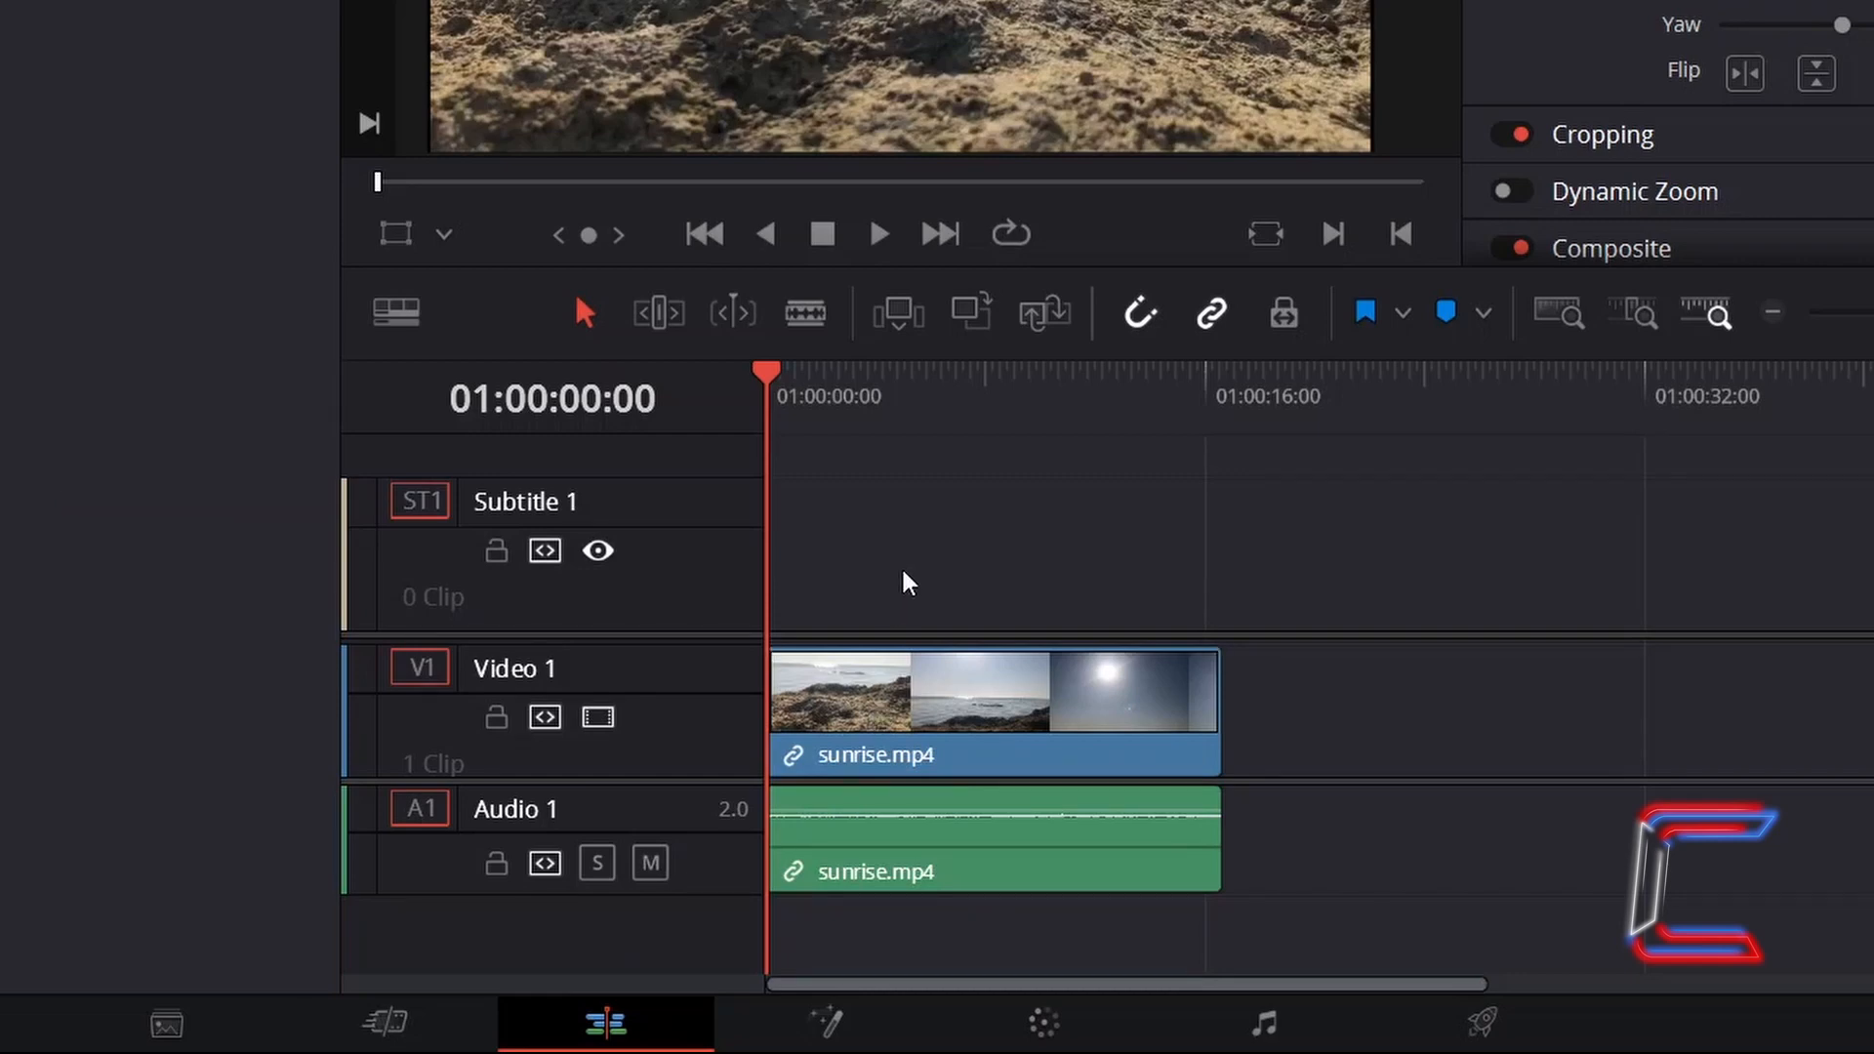
- Create a caption on the subtitle track with the text "C0nti"
click(842, 570)
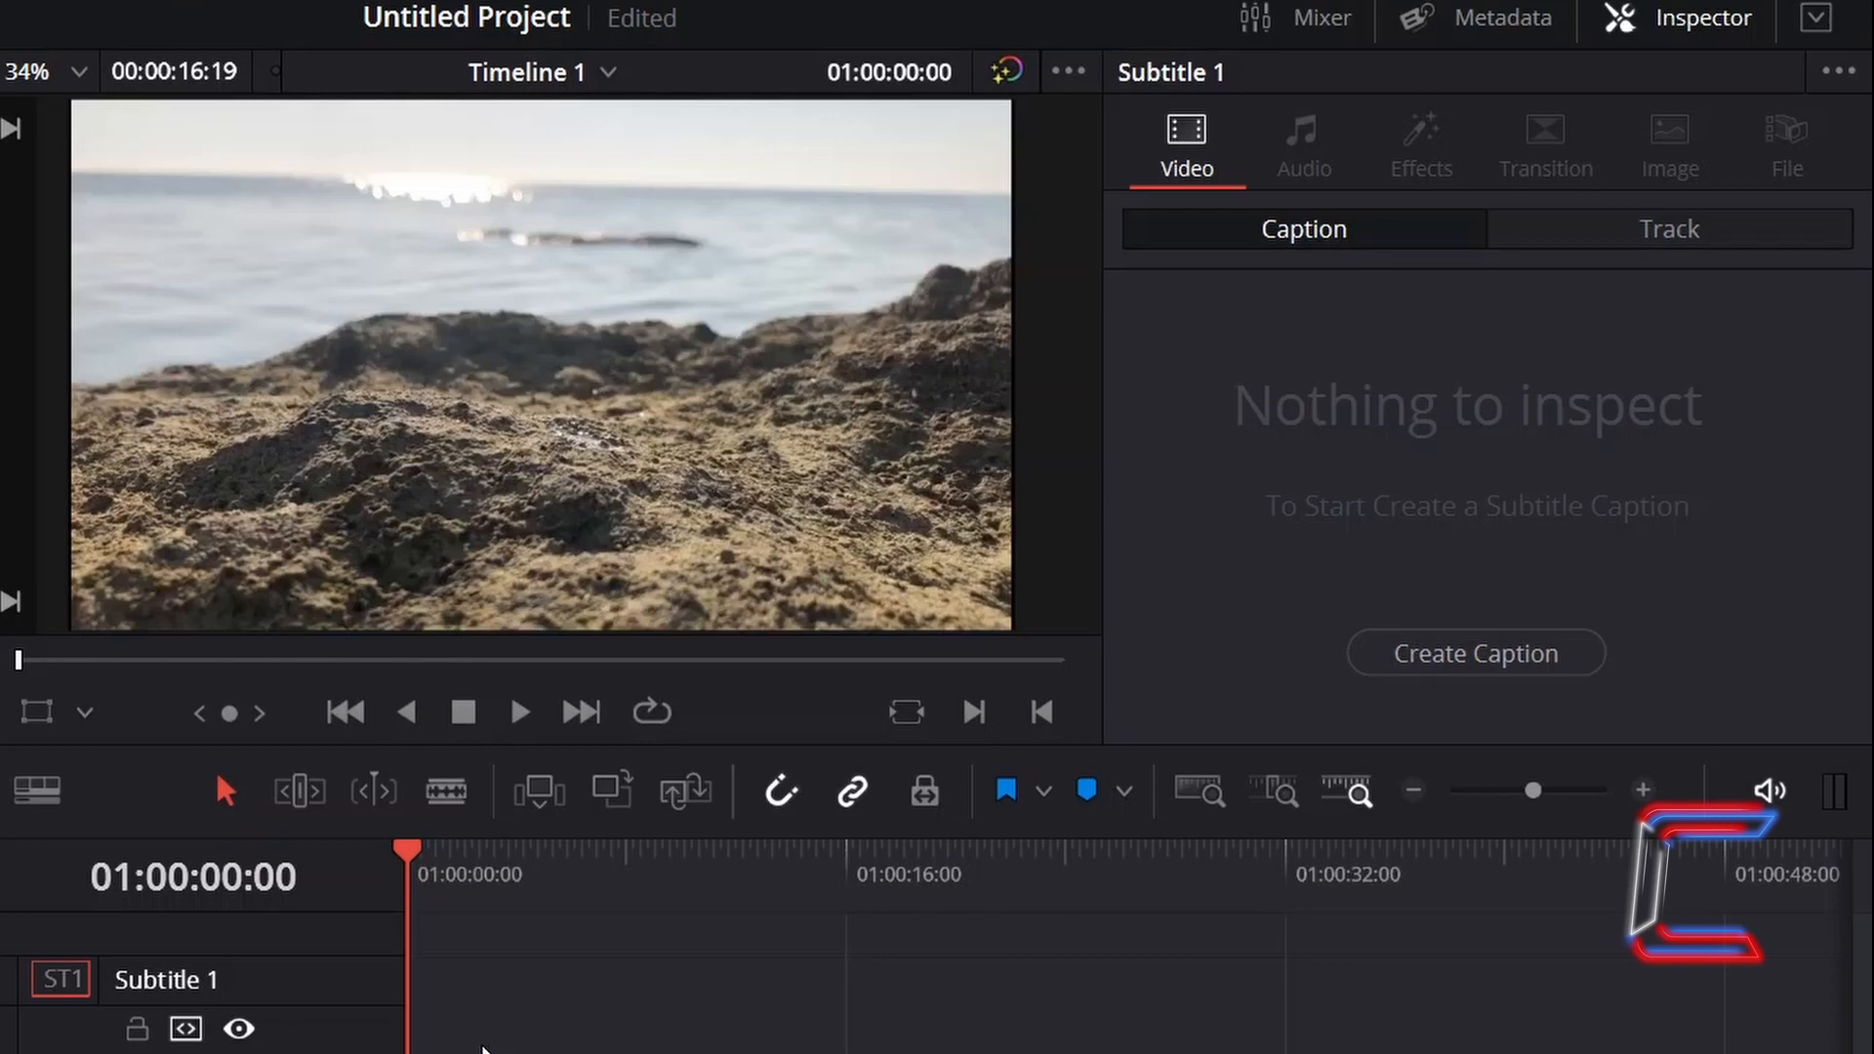
click(1358, 662)
text(C0nti)
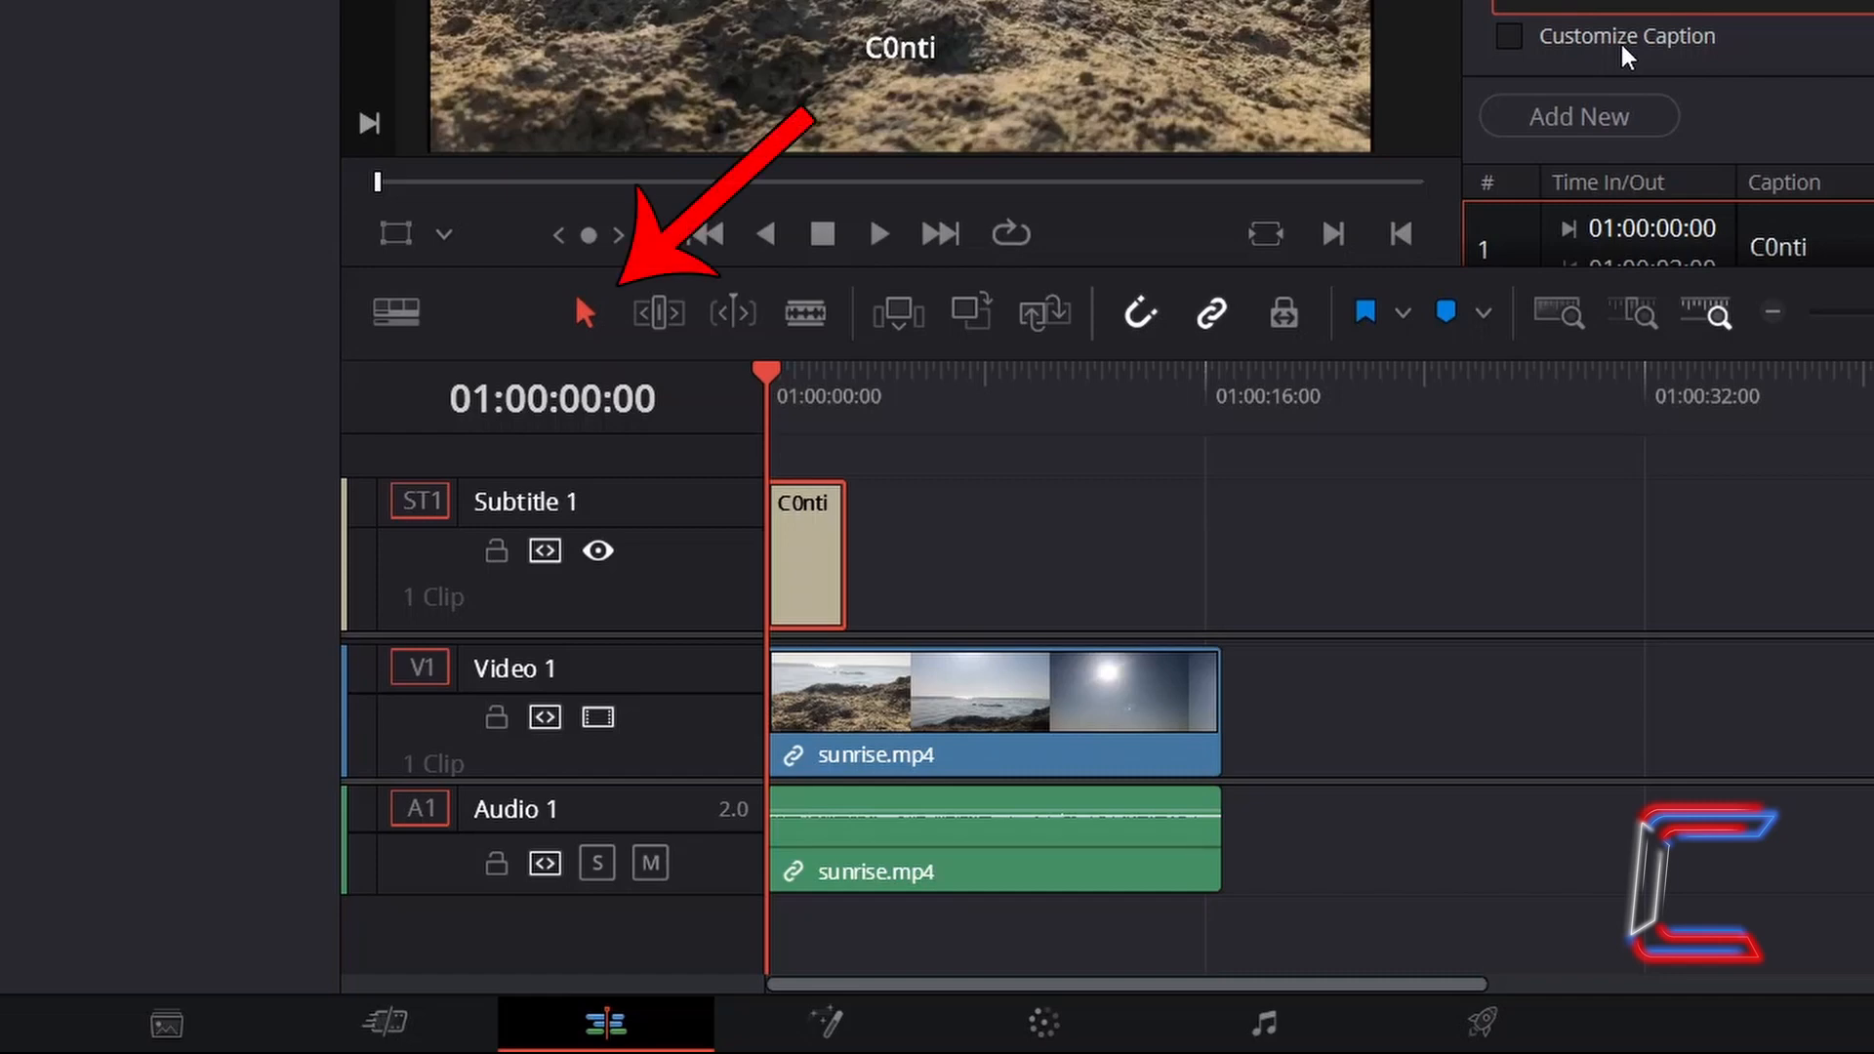
- Set the caption to run from 01:00:01:00 to 01:00:04:00 and enable Customize Caption
mouse_move(810, 559)
mouse_down()
mouse_move(945, 547)
mouse_move(775, 556)
mouse_up()
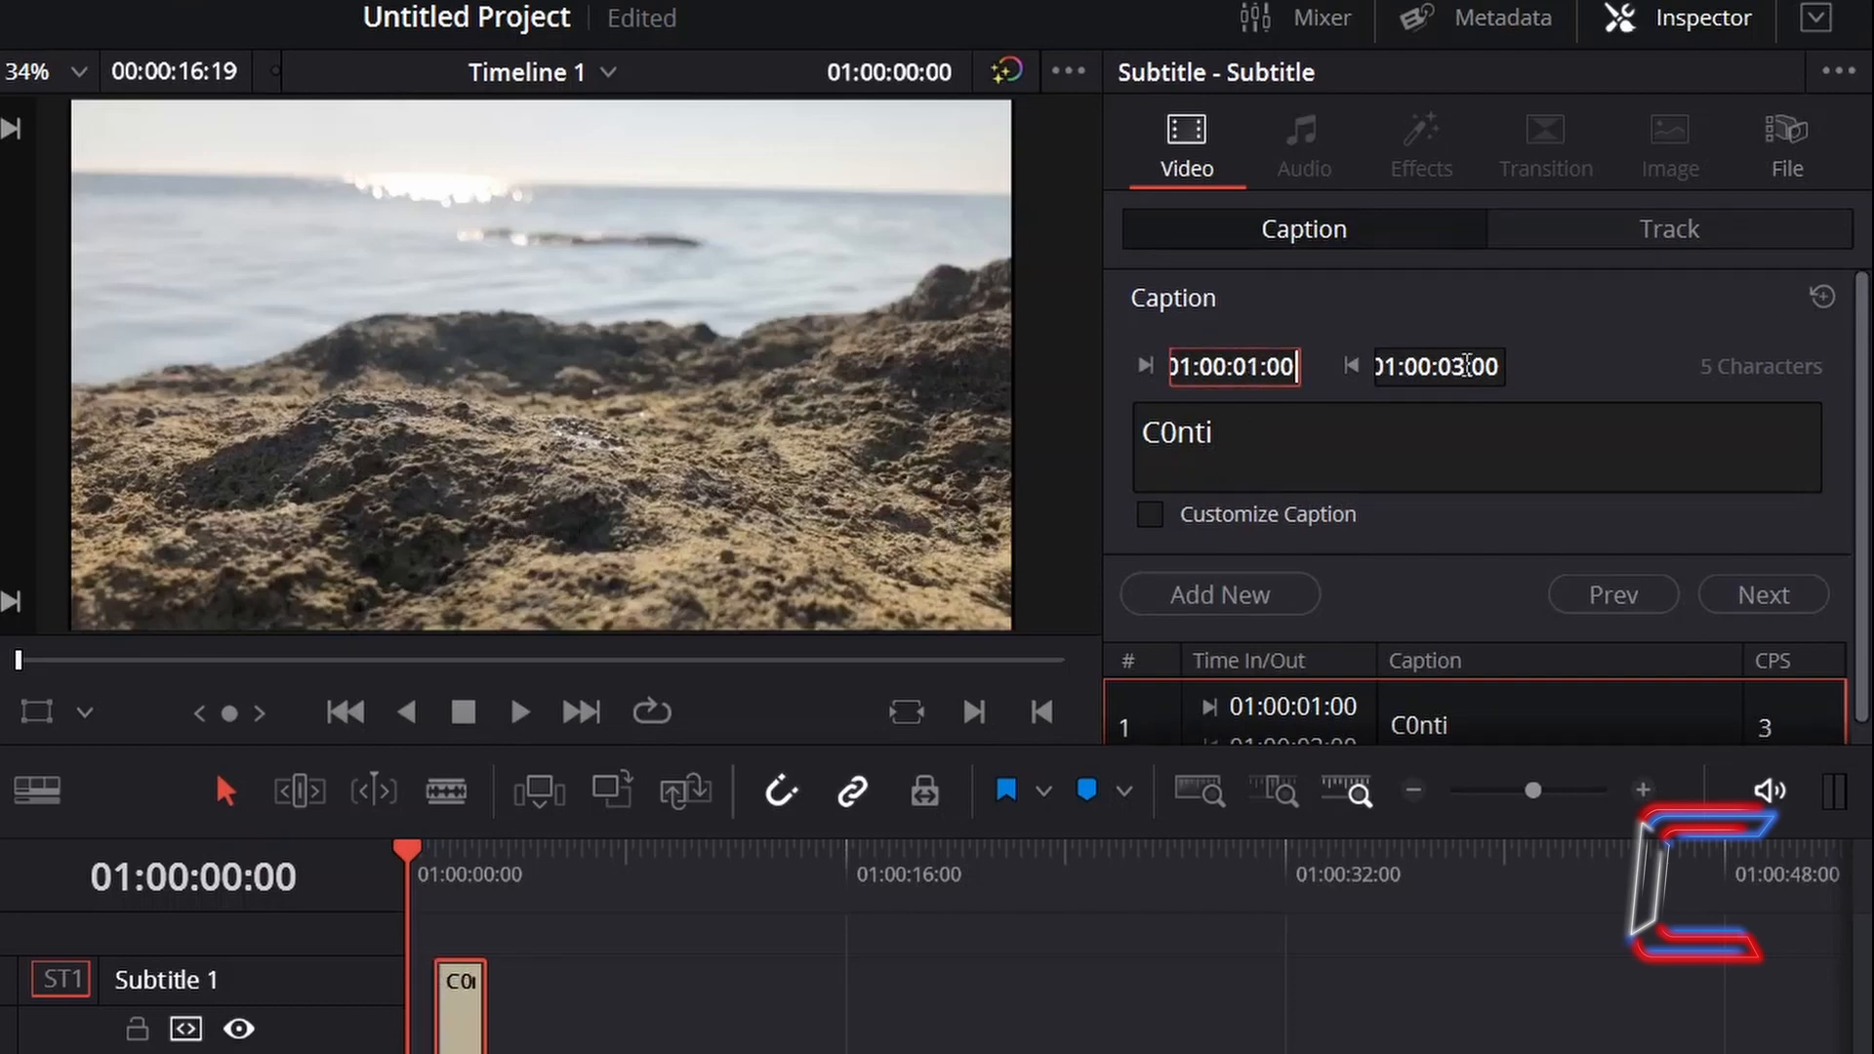
click(1459, 366)
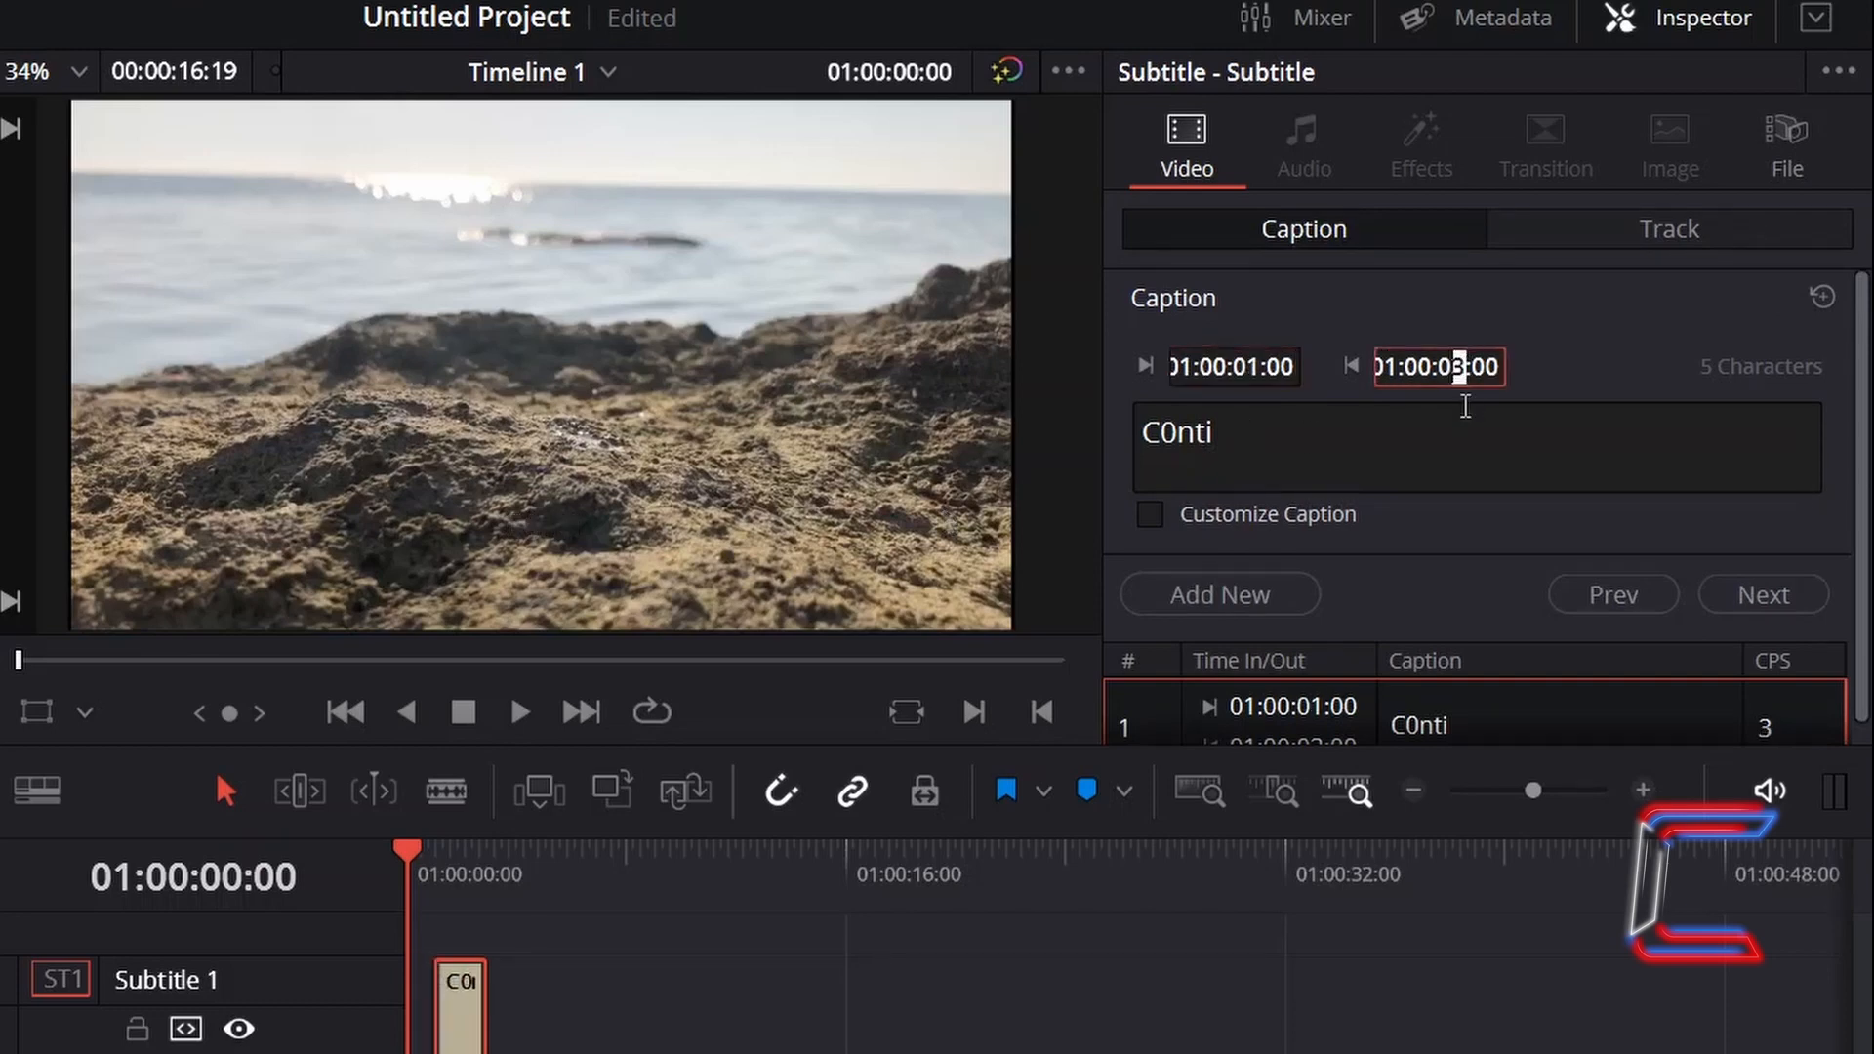
text(4)
key(Return)
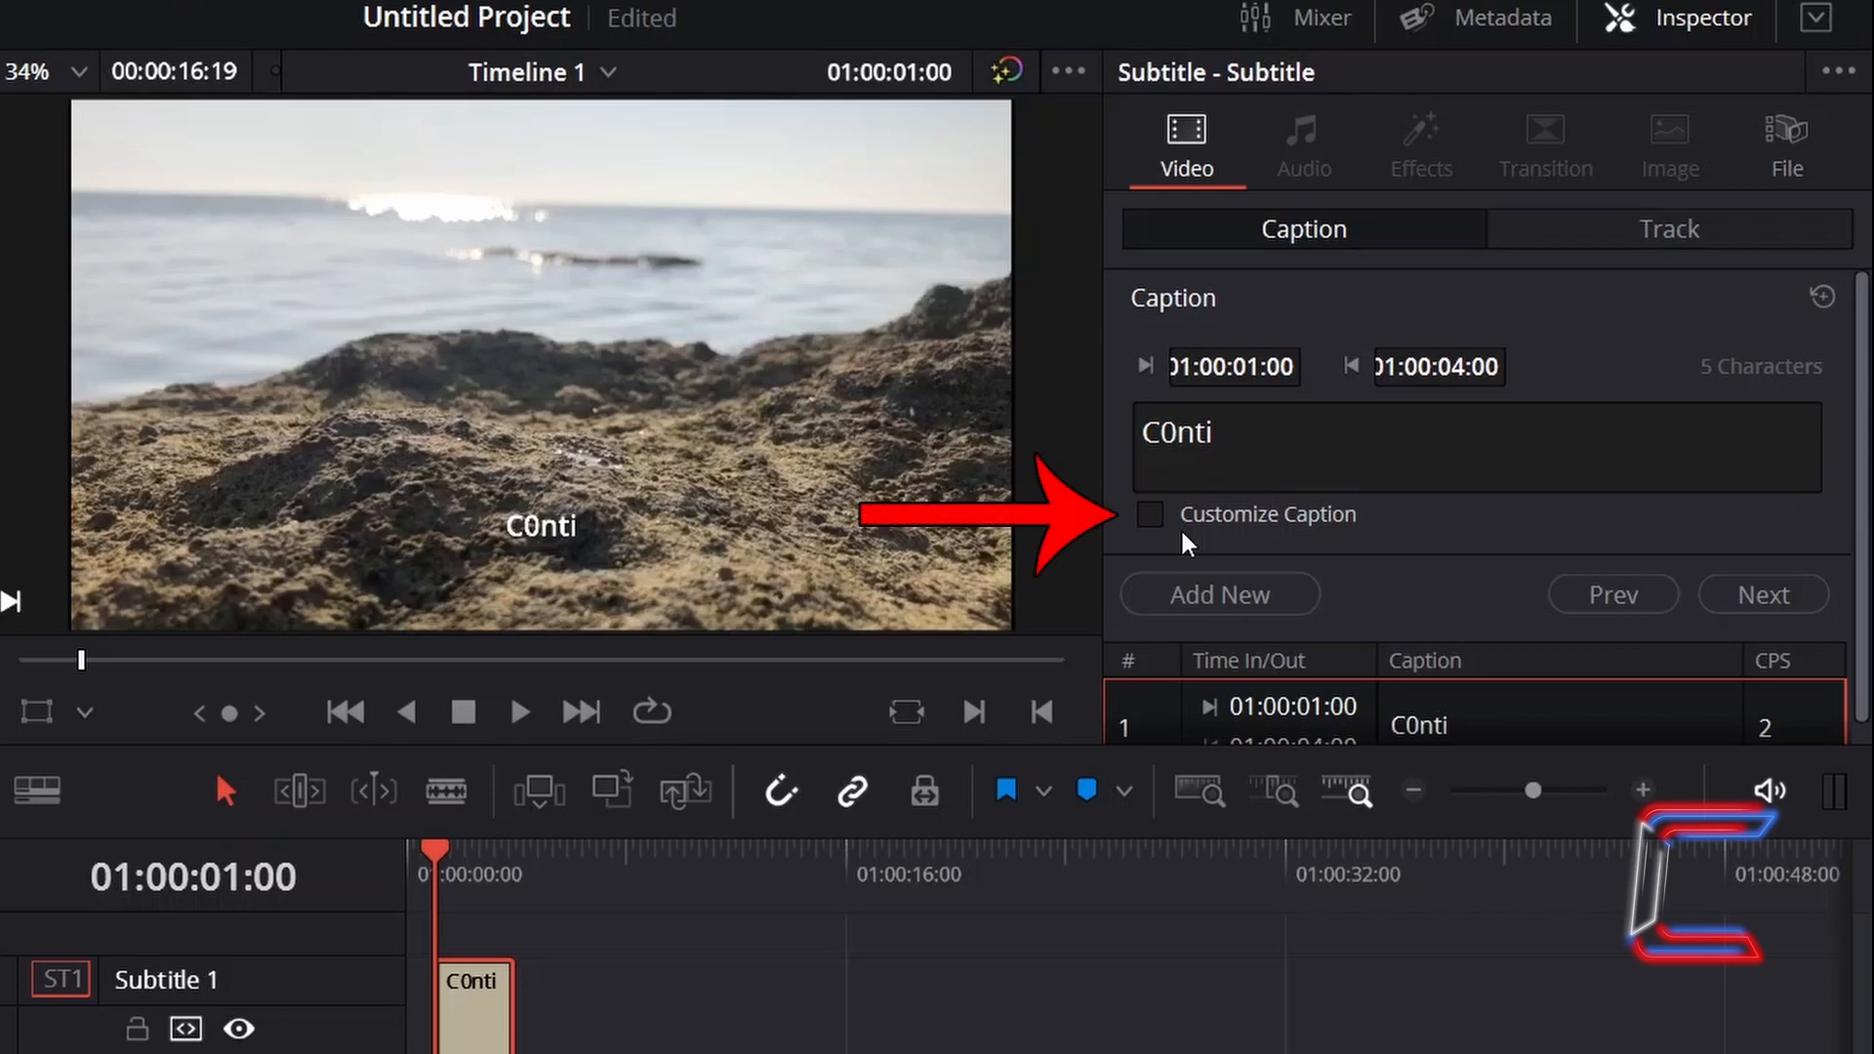
click(1150, 516)
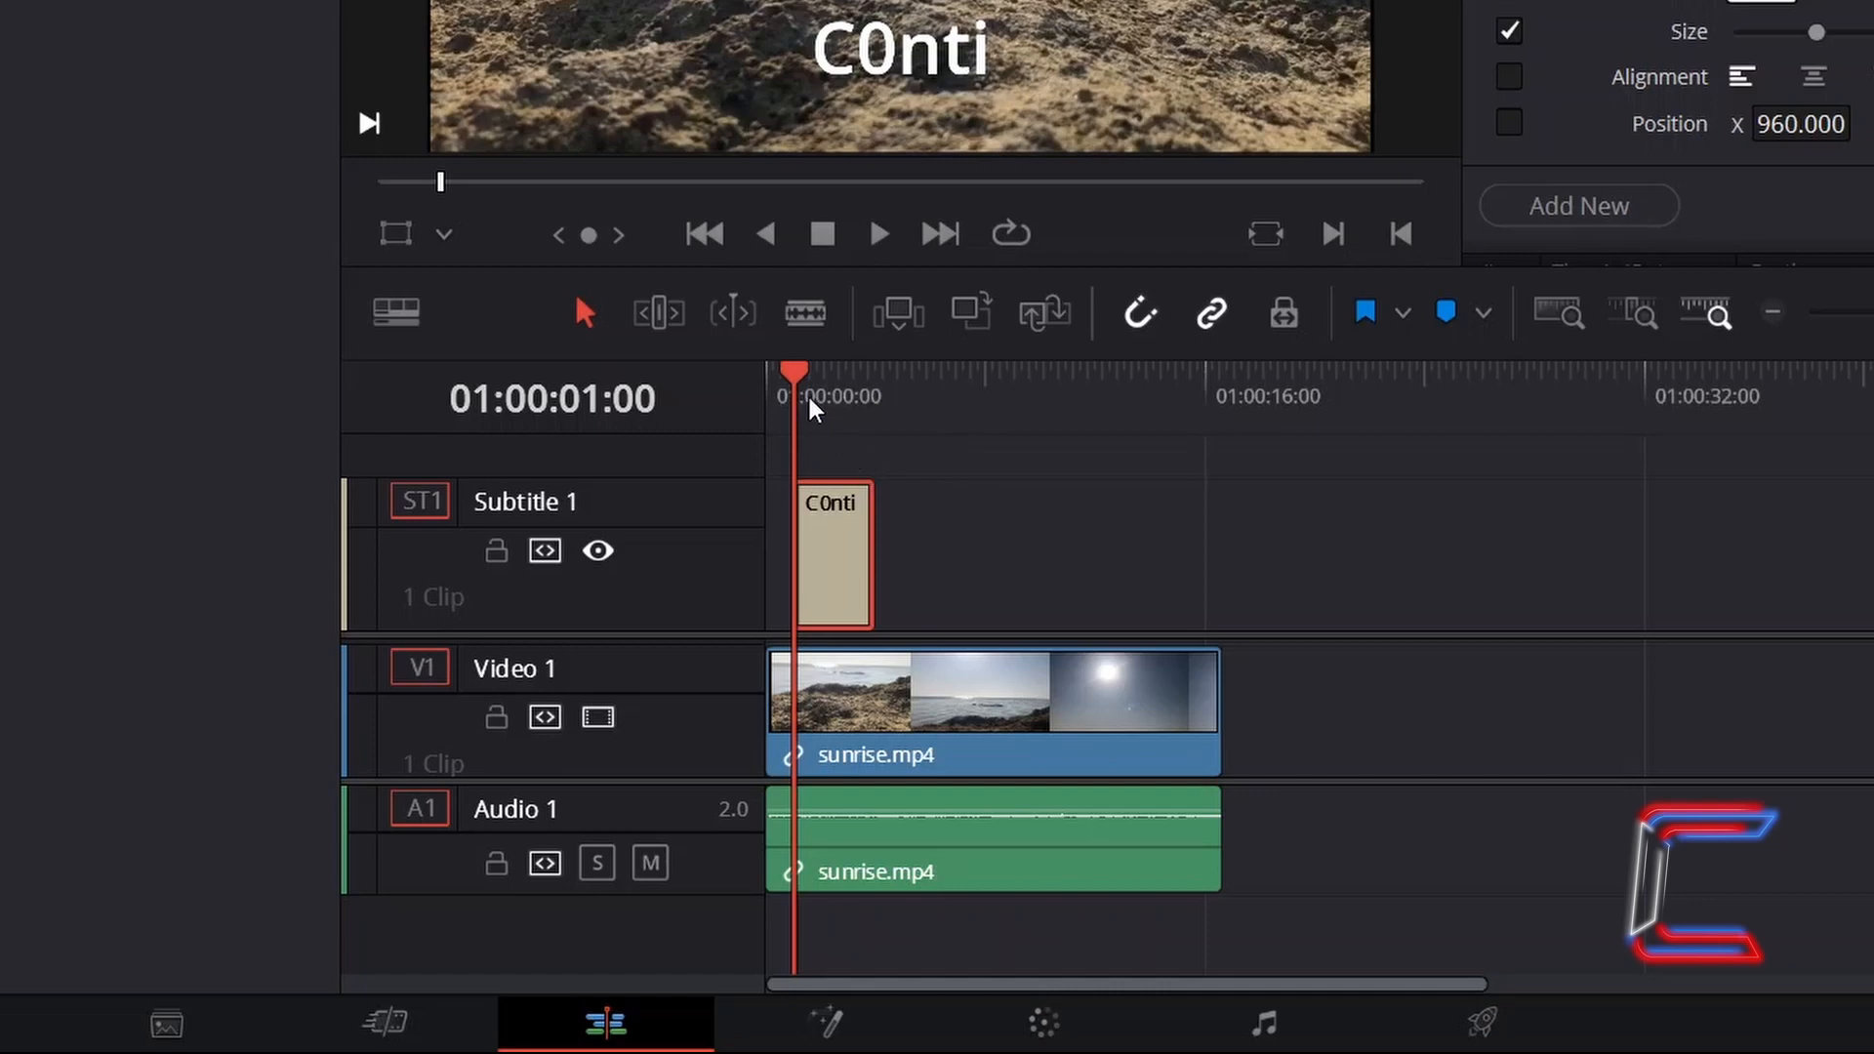
- Add a new caption at 01:00:06:00
drag(798, 369, 933, 404)
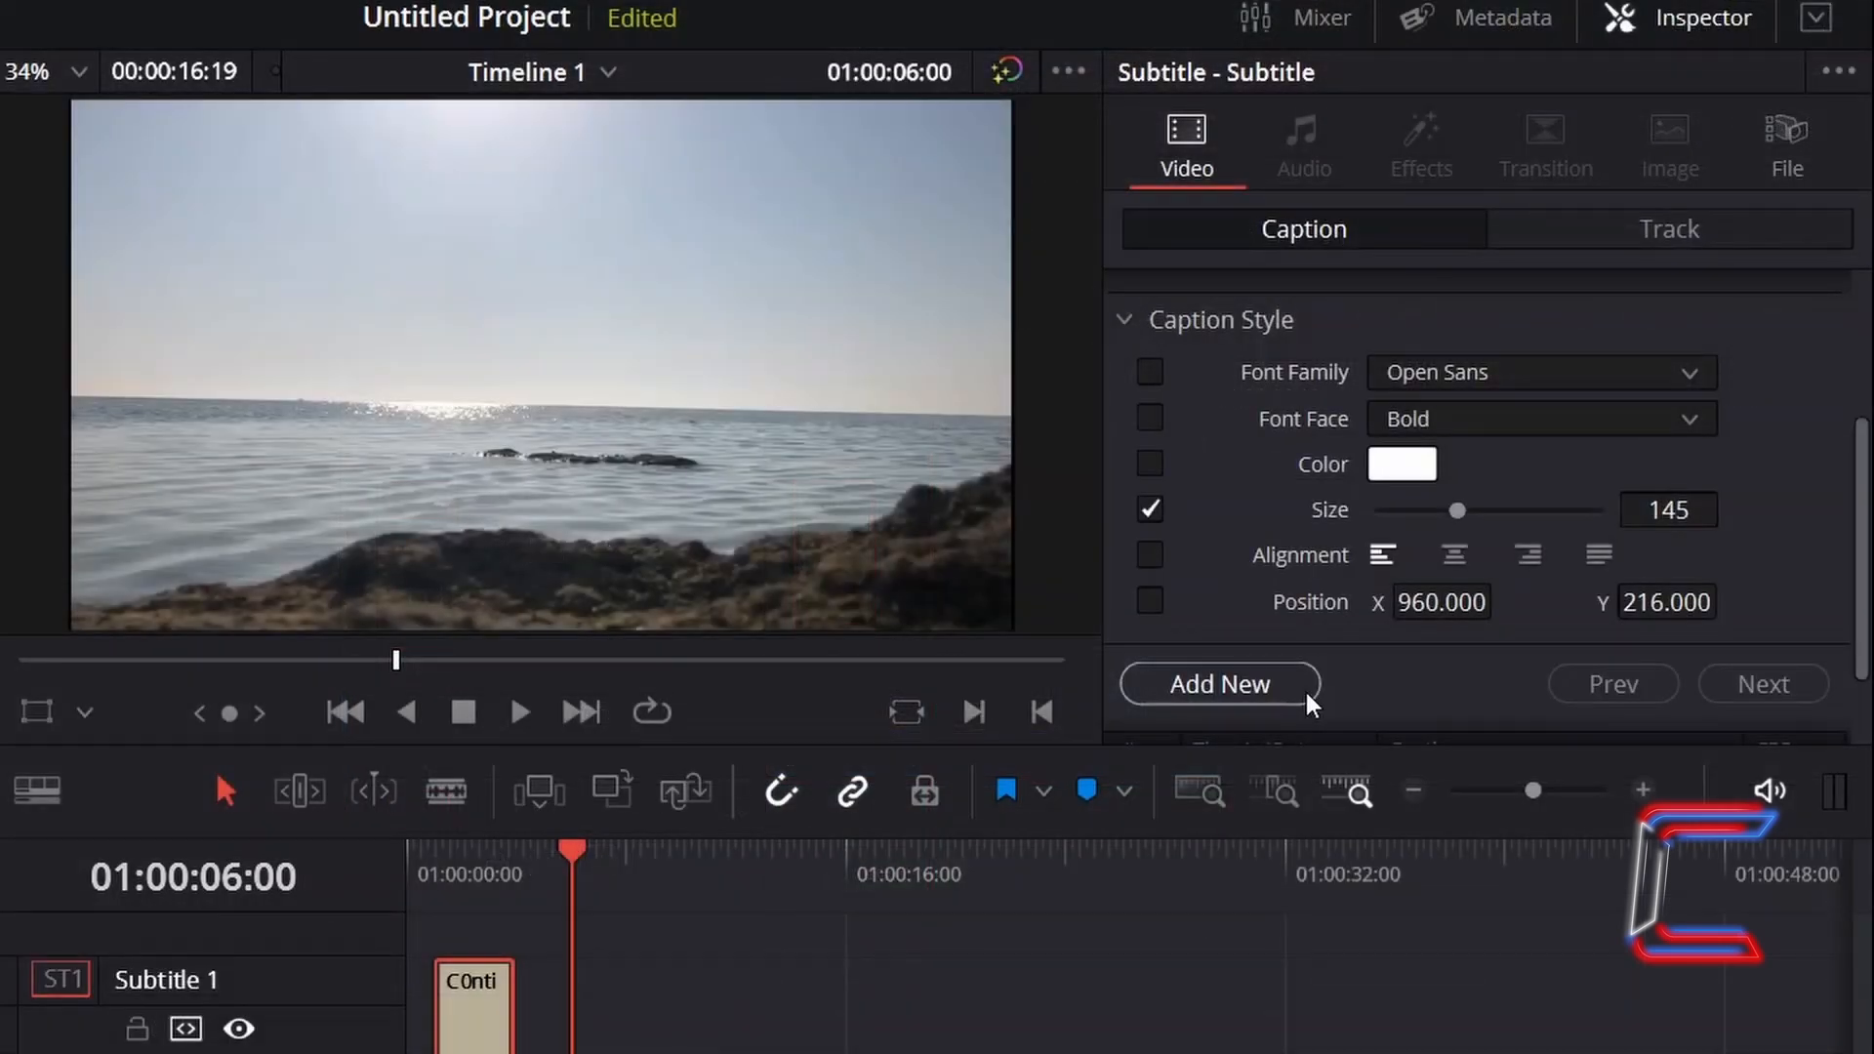
click(1304, 688)
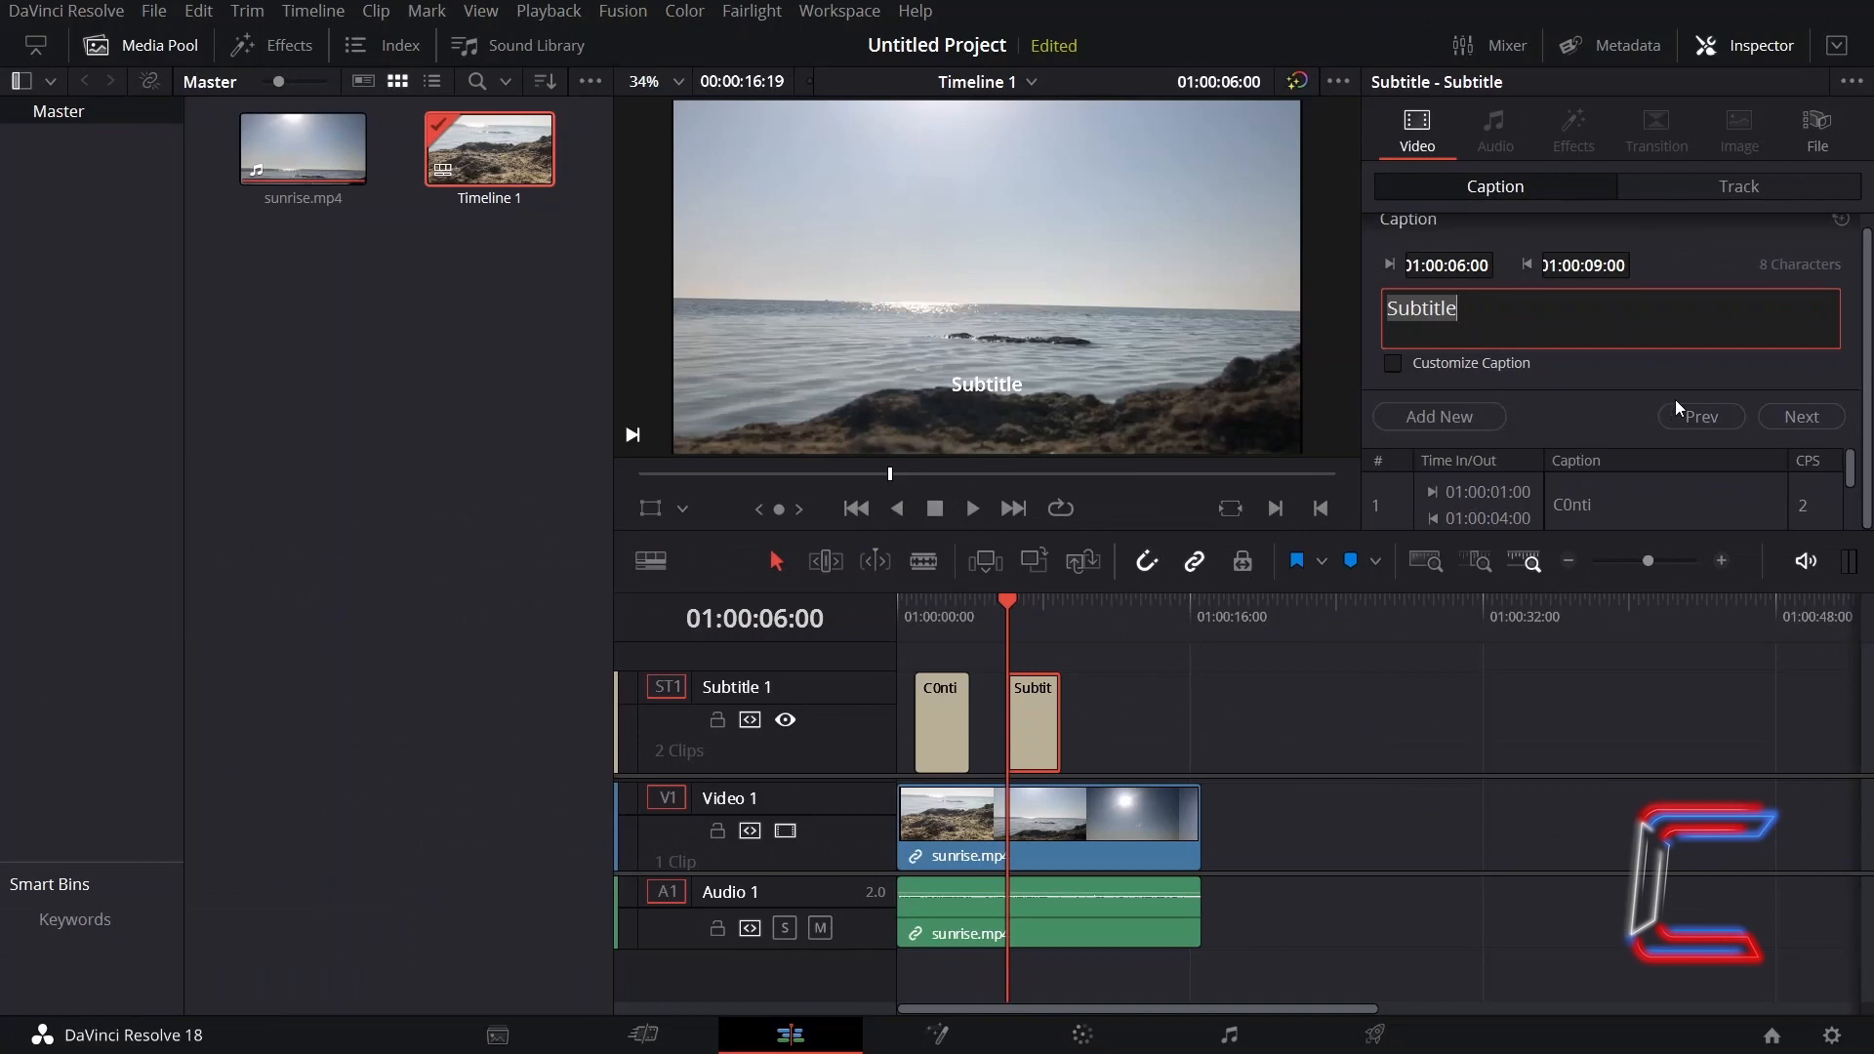
- Step back and forth between the two captions
click(1579, 570)
click(1676, 417)
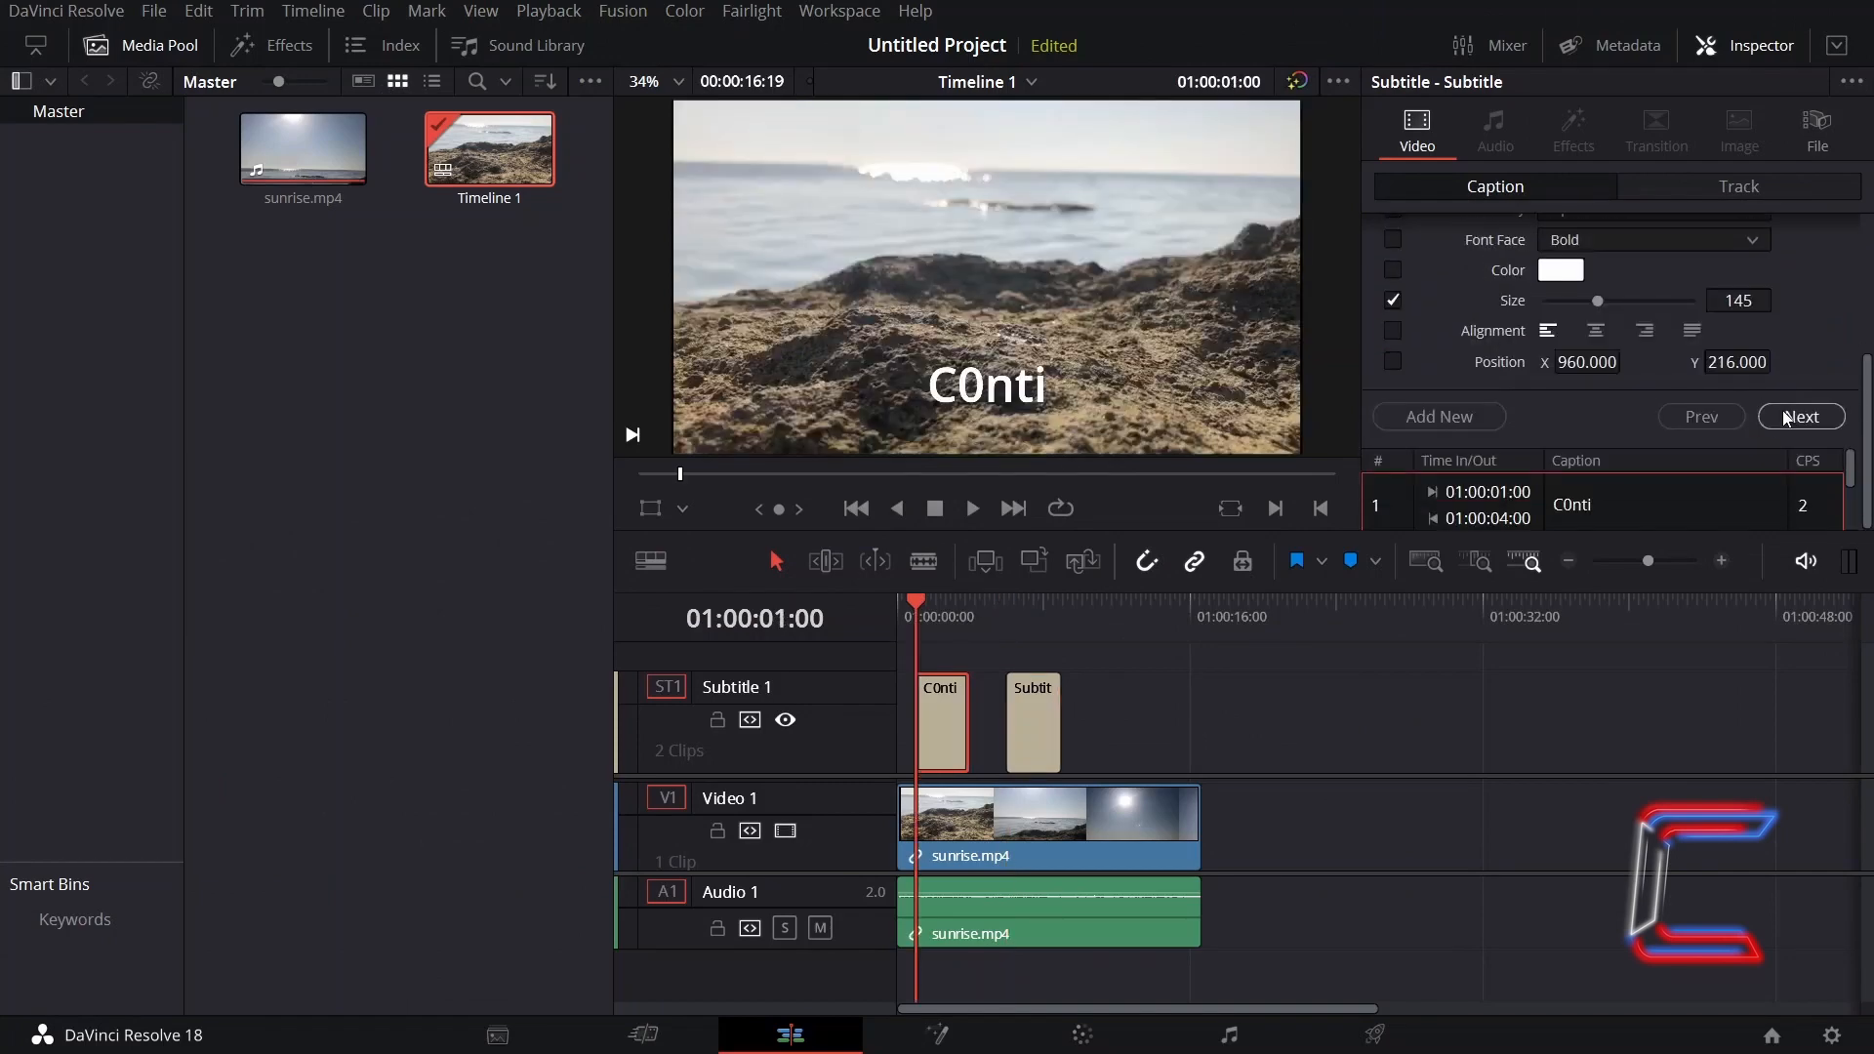
click(1765, 416)
click(1721, 414)
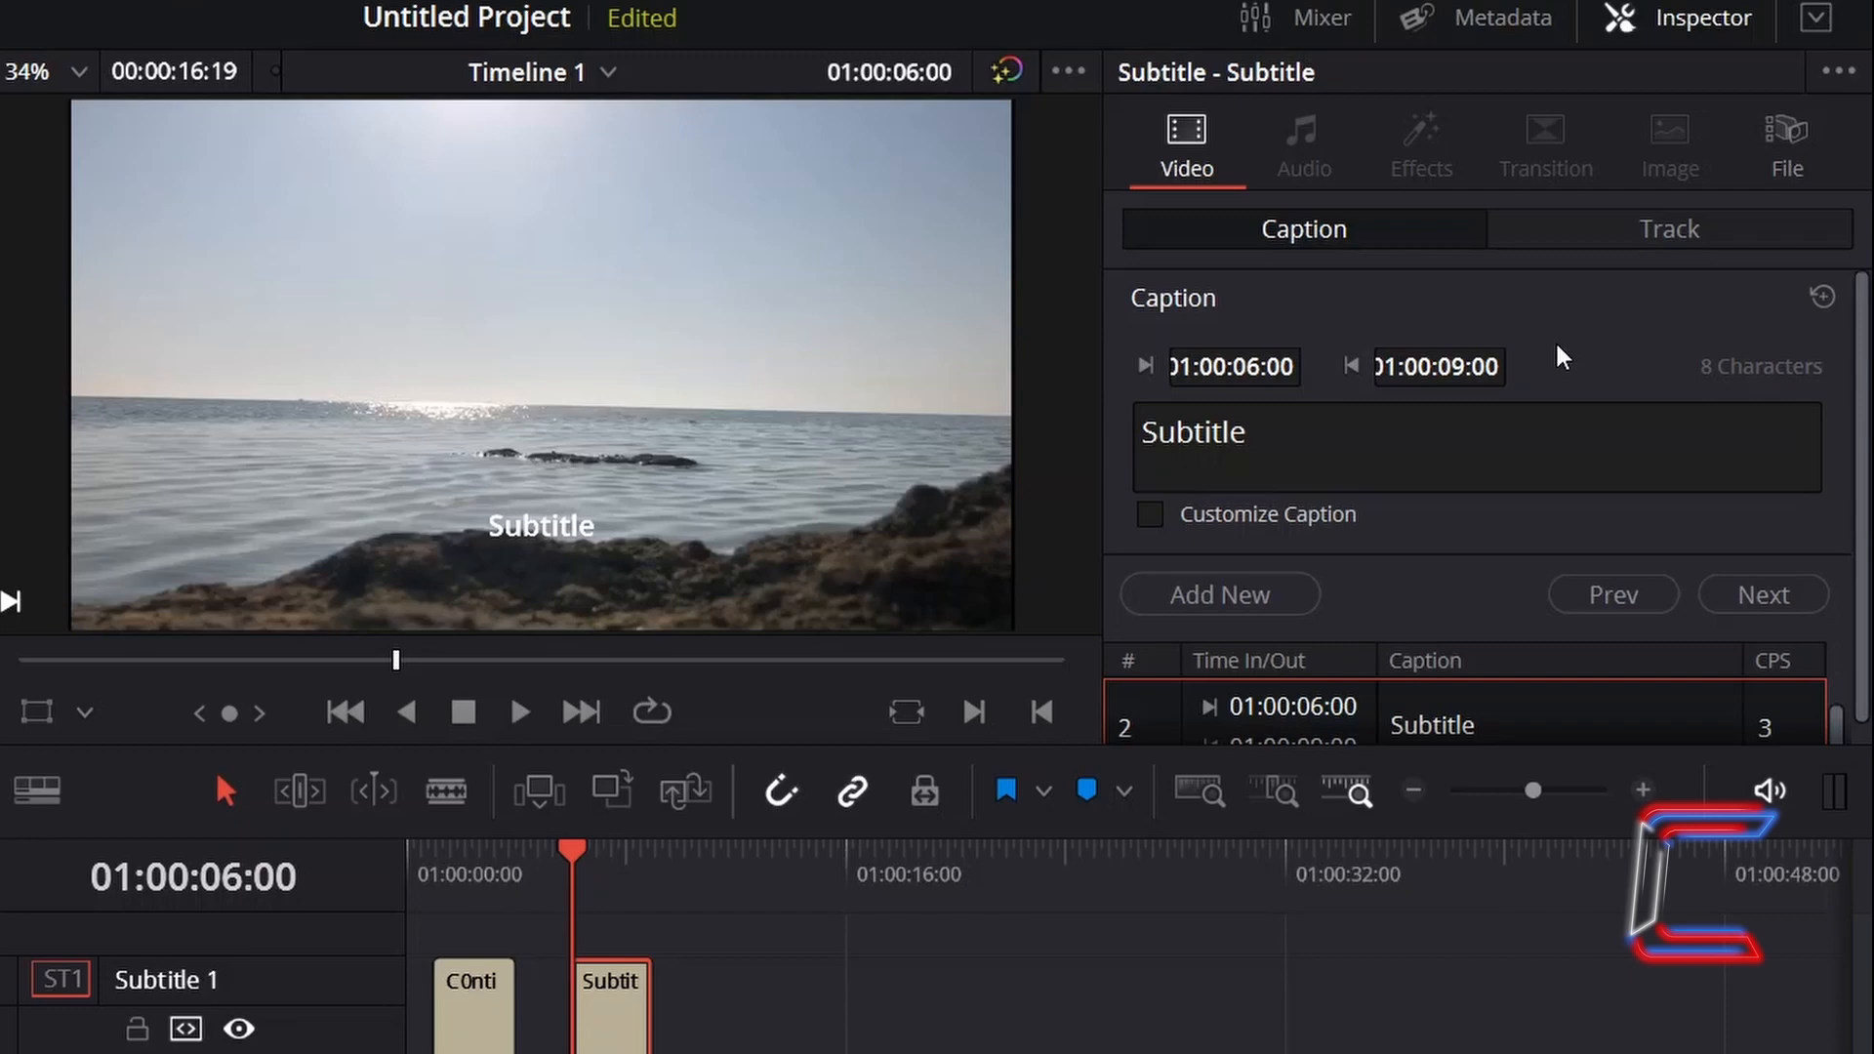
- Open the subtitle track's style settings and drag the line spacing up to 98
click(1641, 221)
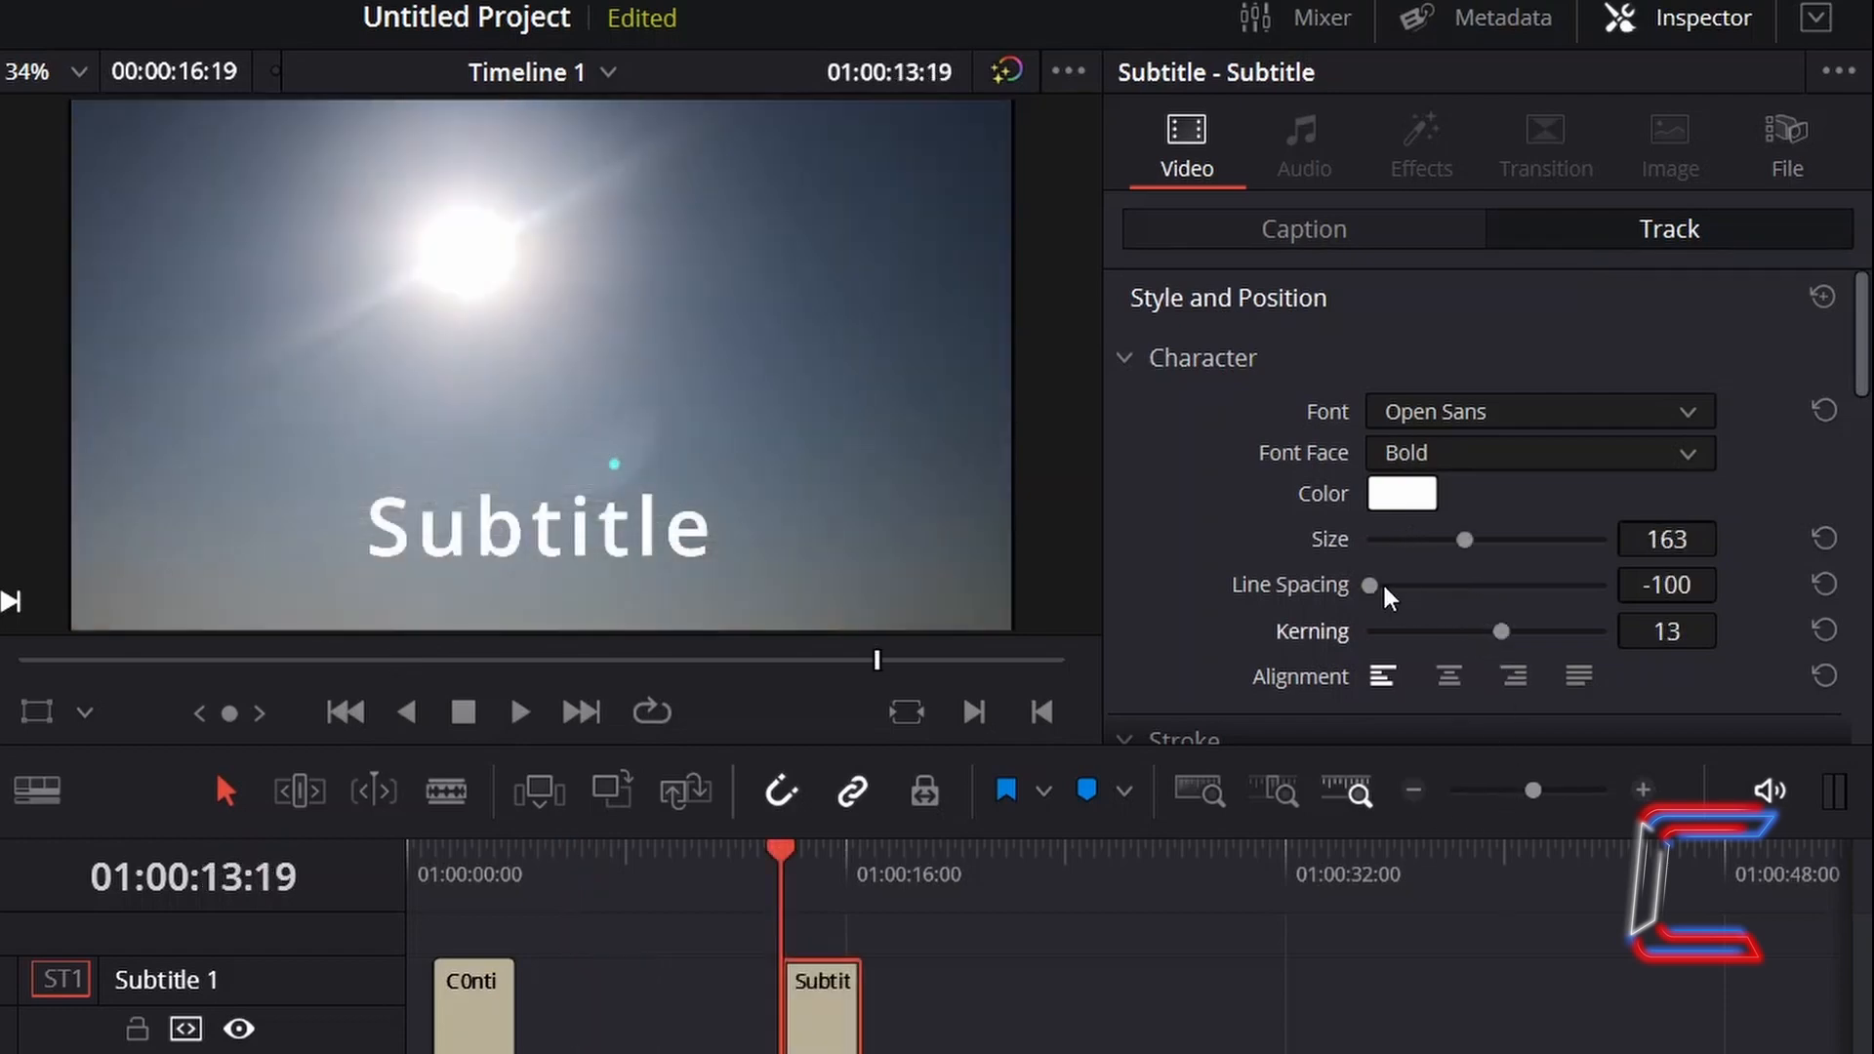
drag(1382, 582, 1702, 589)
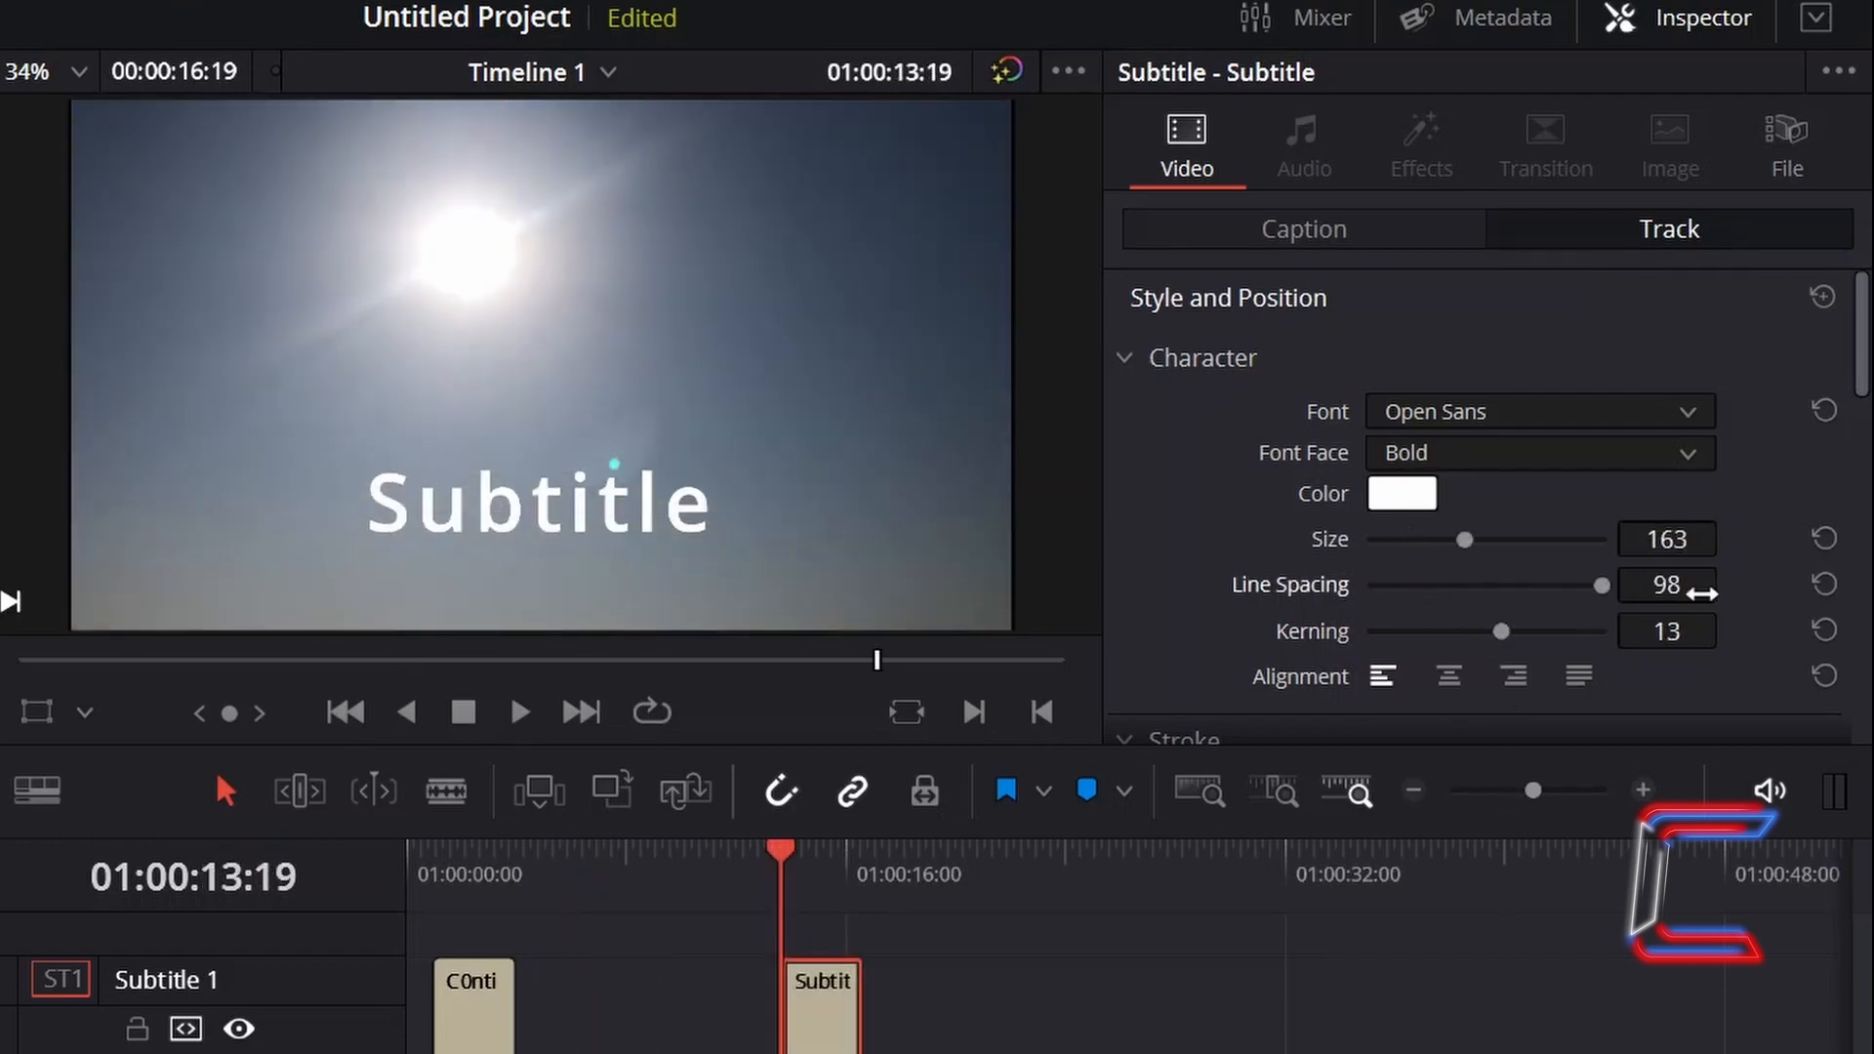
- Reset line spacing and kerning to 0 and set the stroke size to 8
click(1825, 584)
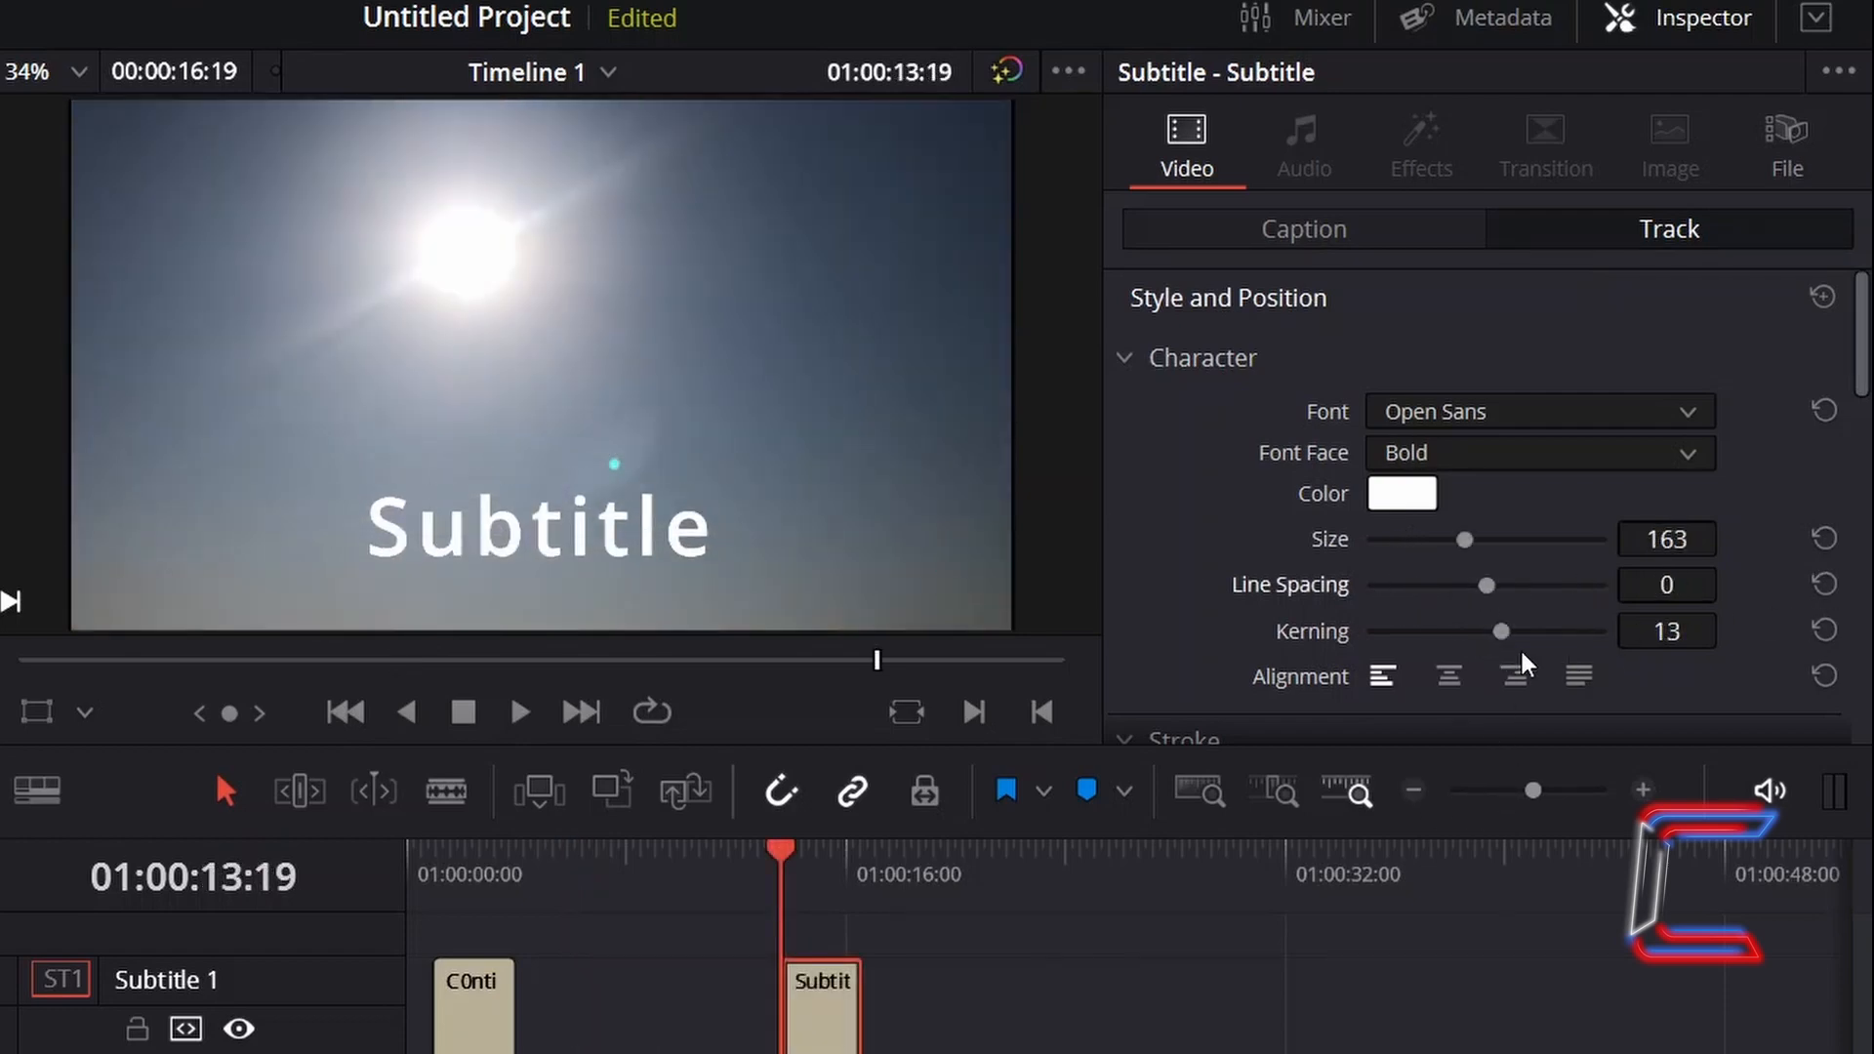
click(1824, 631)
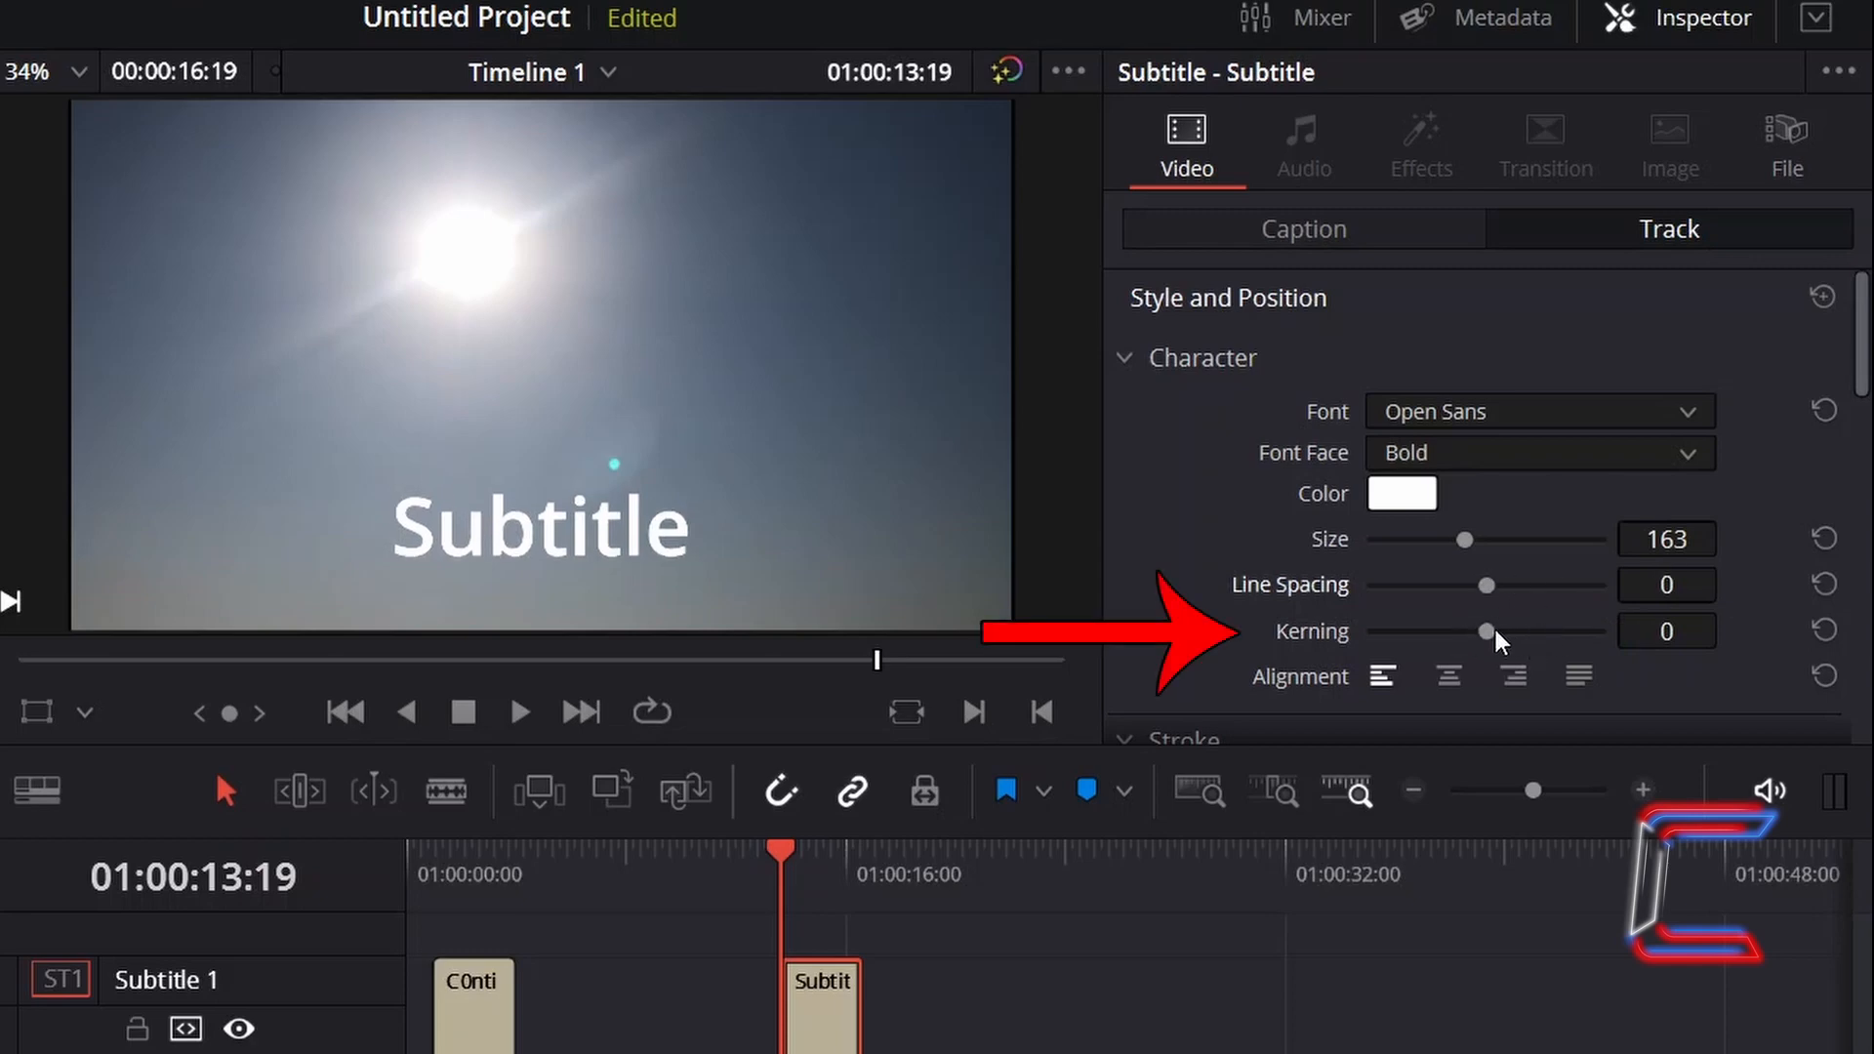
mouse_move(1496, 633)
mouse_down()
mouse_move(1654, 636)
mouse_move(1440, 634)
mouse_move(1348, 601)
mouse_move(1422, 615)
mouse_up()
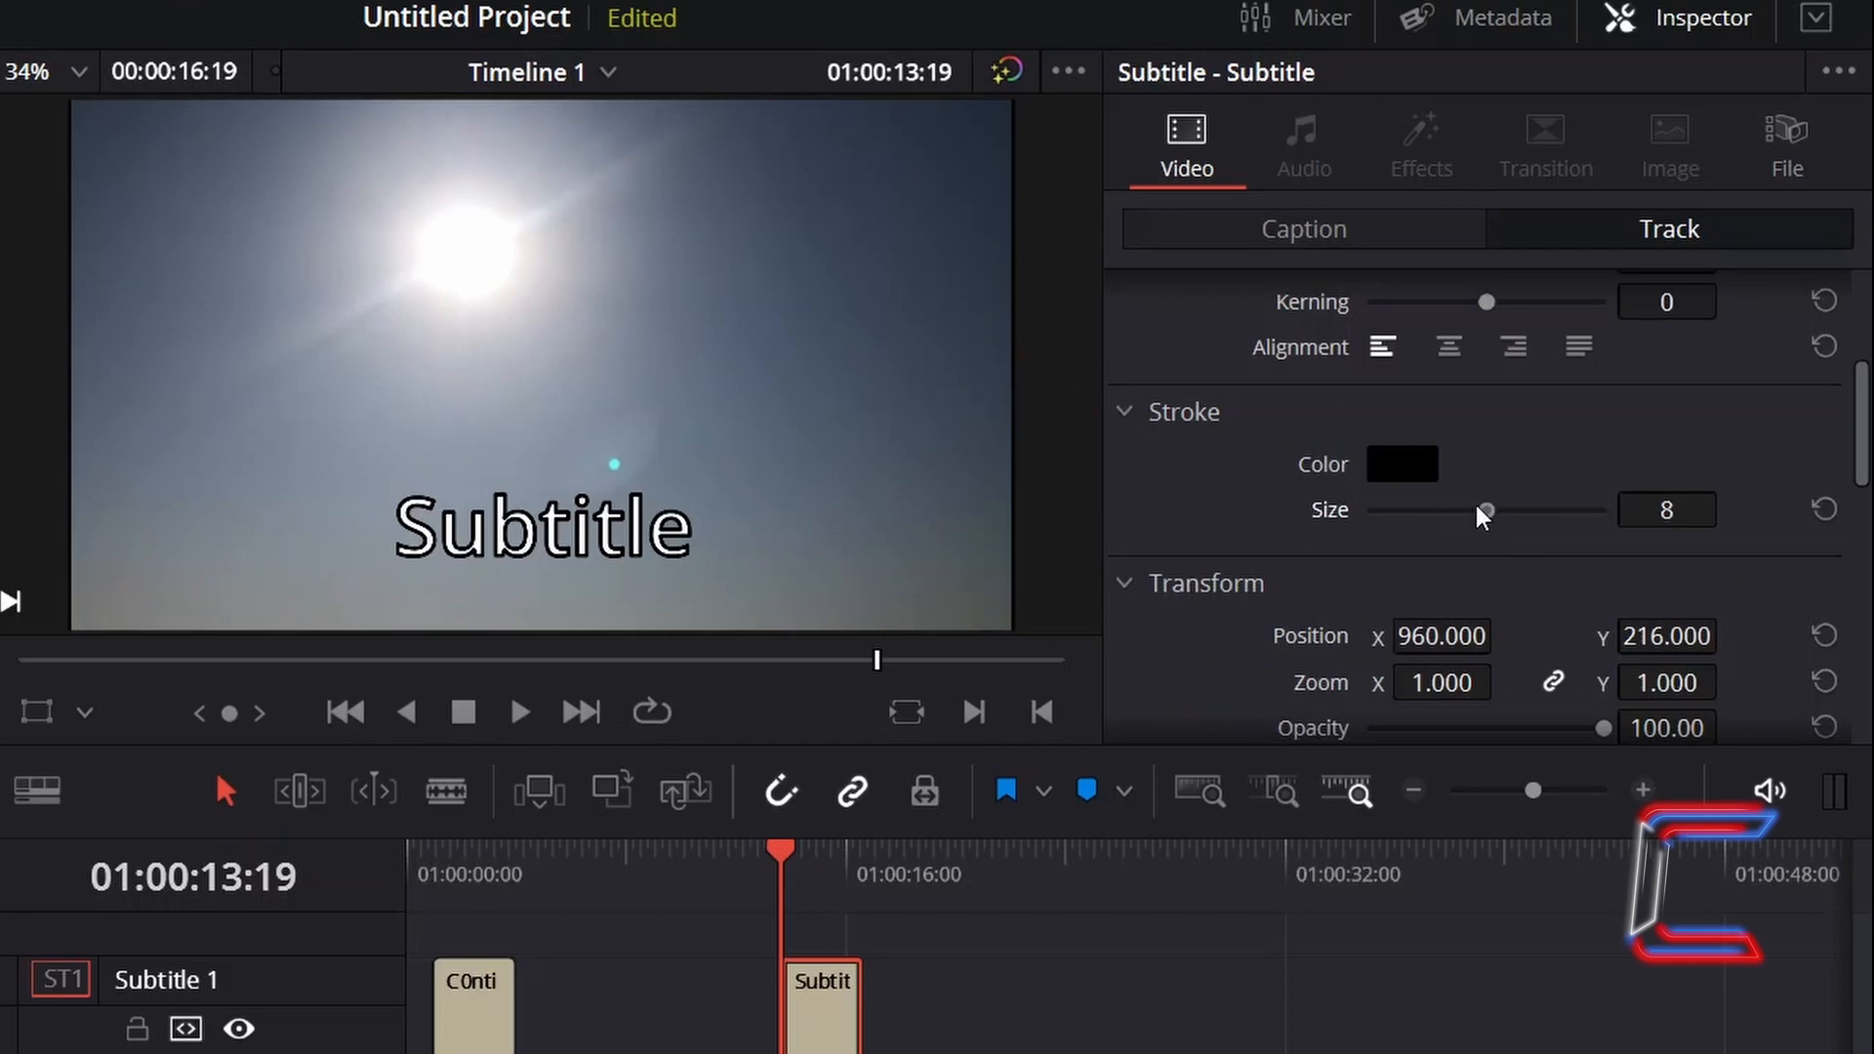
drag(1483, 509, 1455, 509)
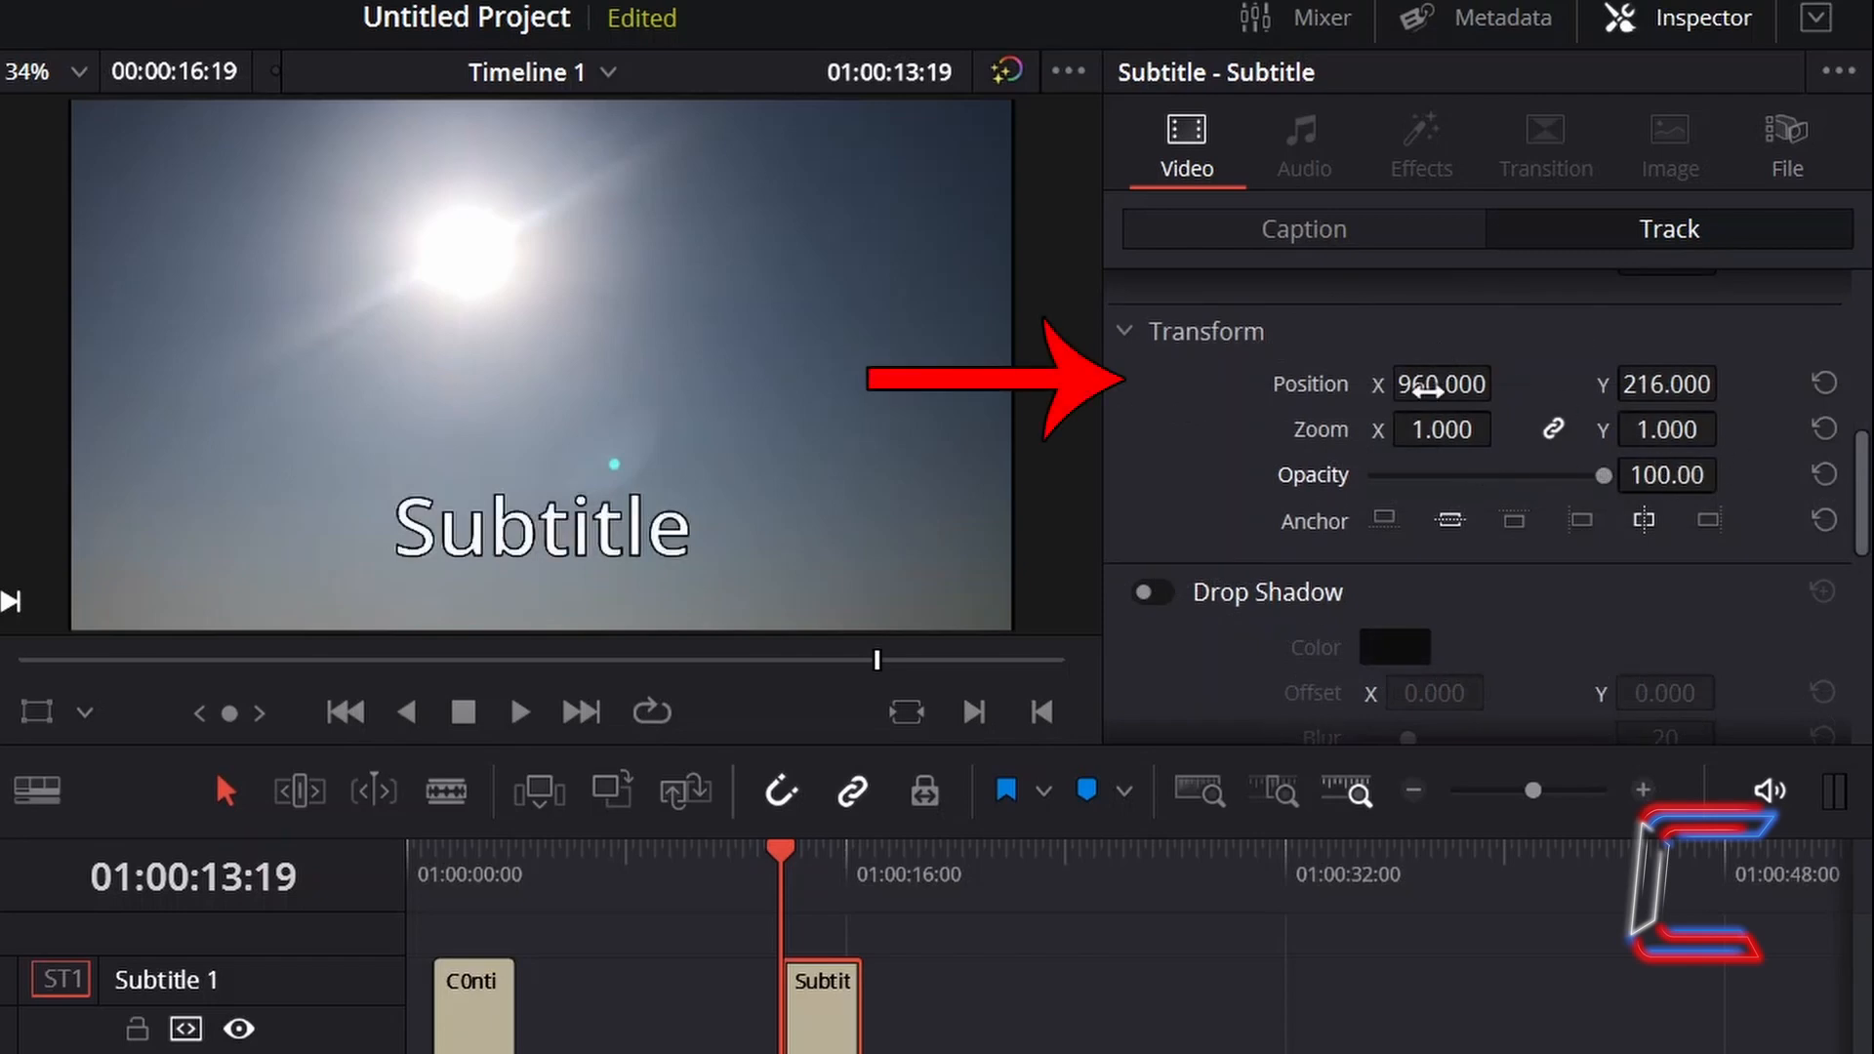
drag(1428, 391, 1373, 391)
drag(1661, 369, 1737, 381)
click(1823, 382)
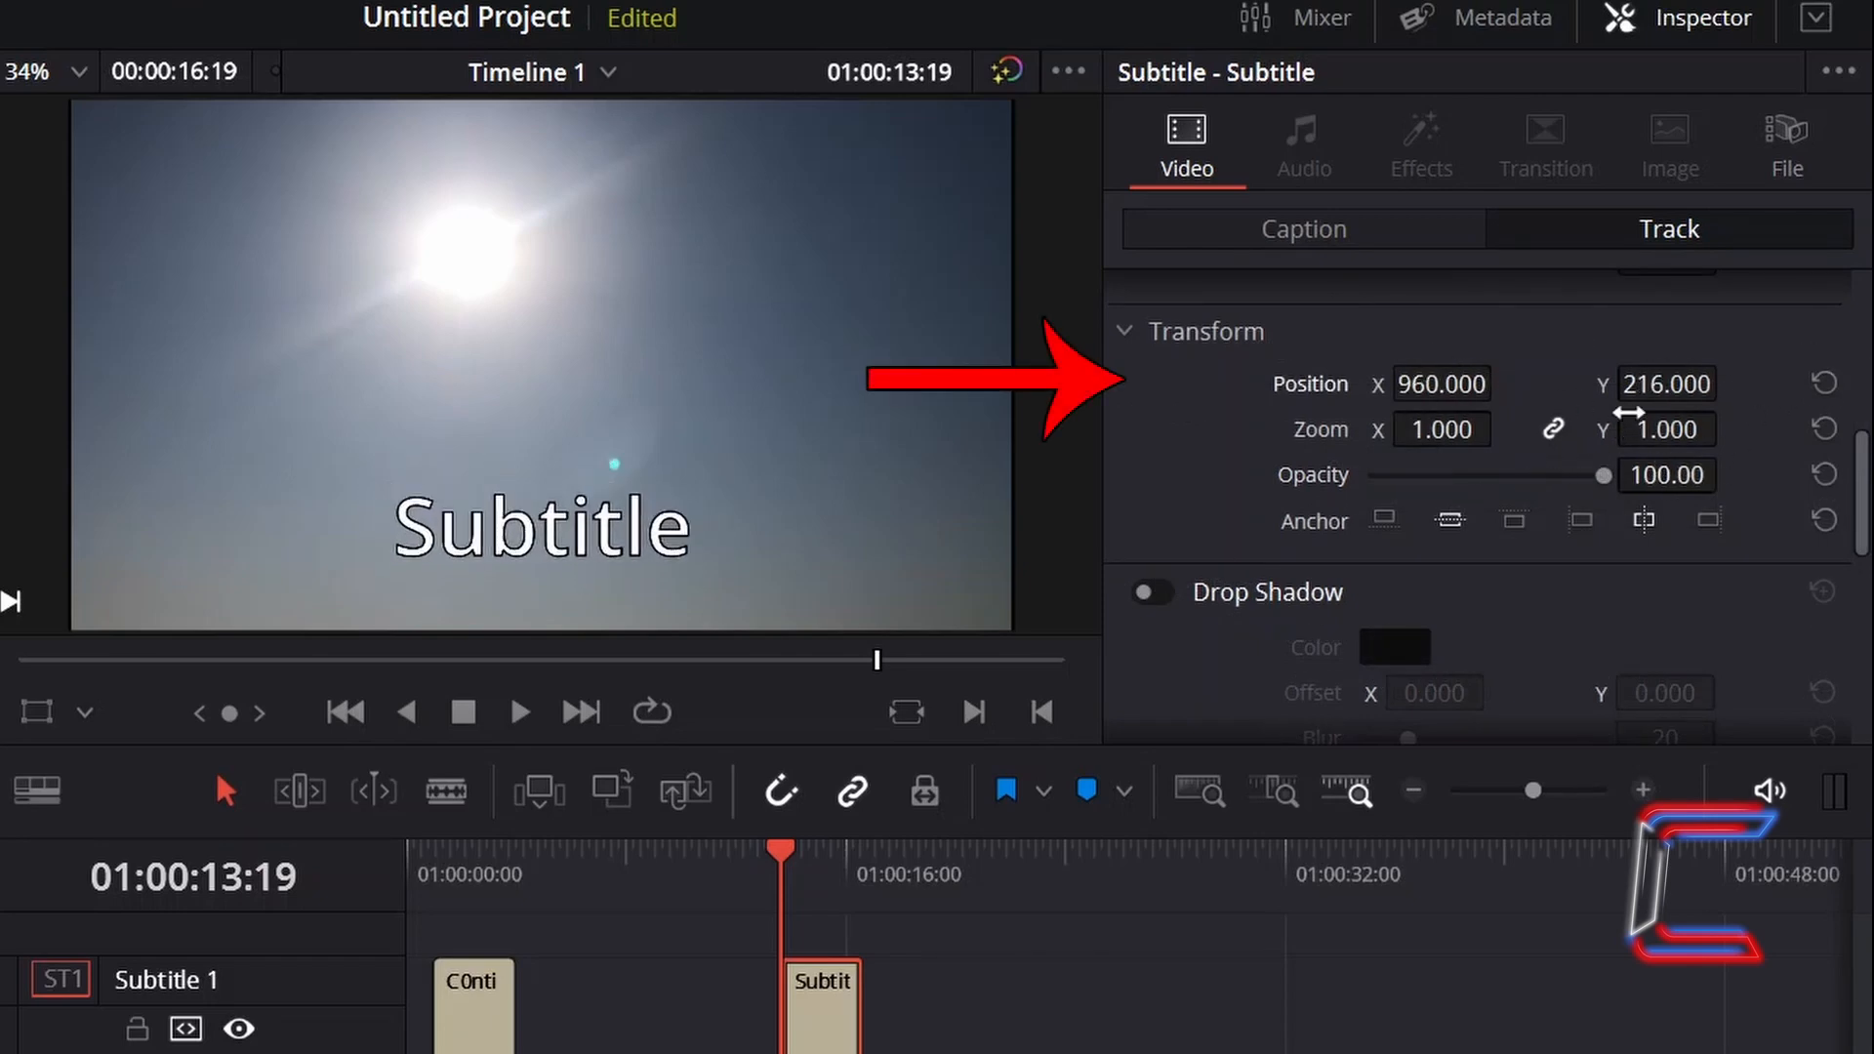
mouse_move(1627, 413)
mouse_down()
mouse_move(1678, 413)
mouse_move(1606, 413)
mouse_up()
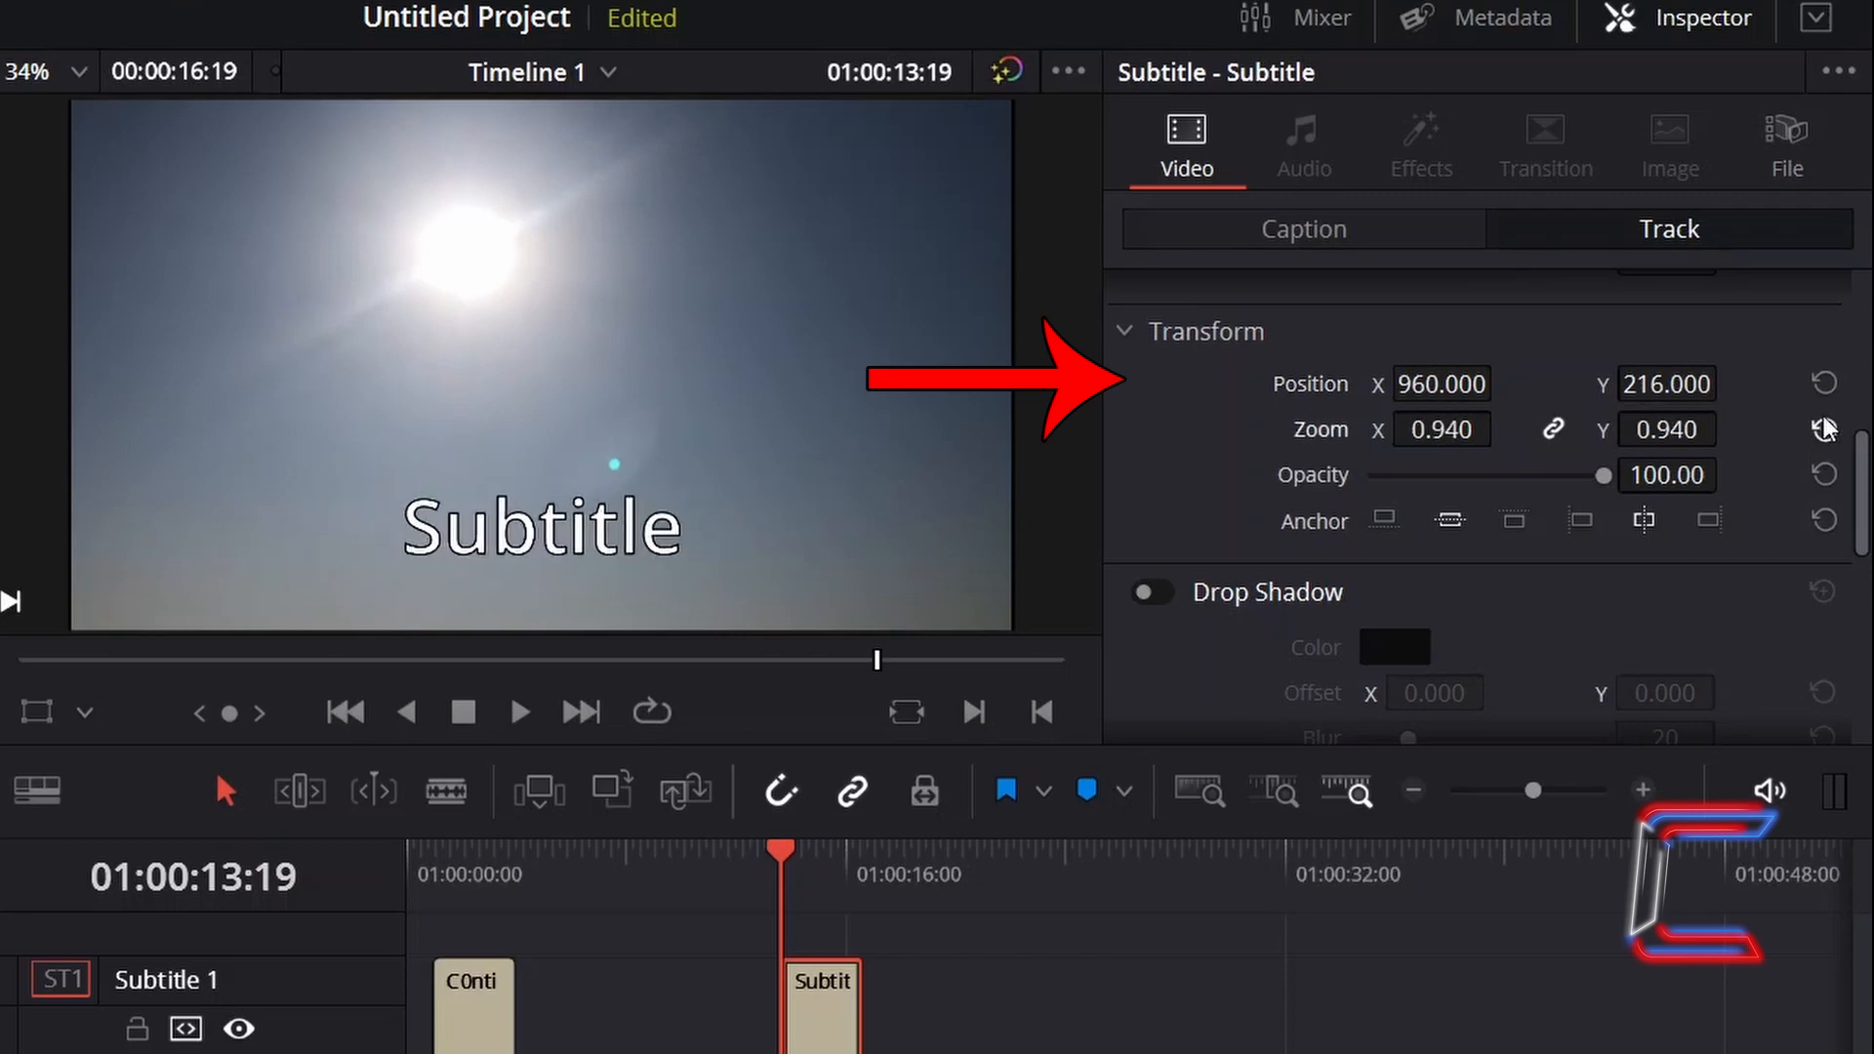
click(1823, 429)
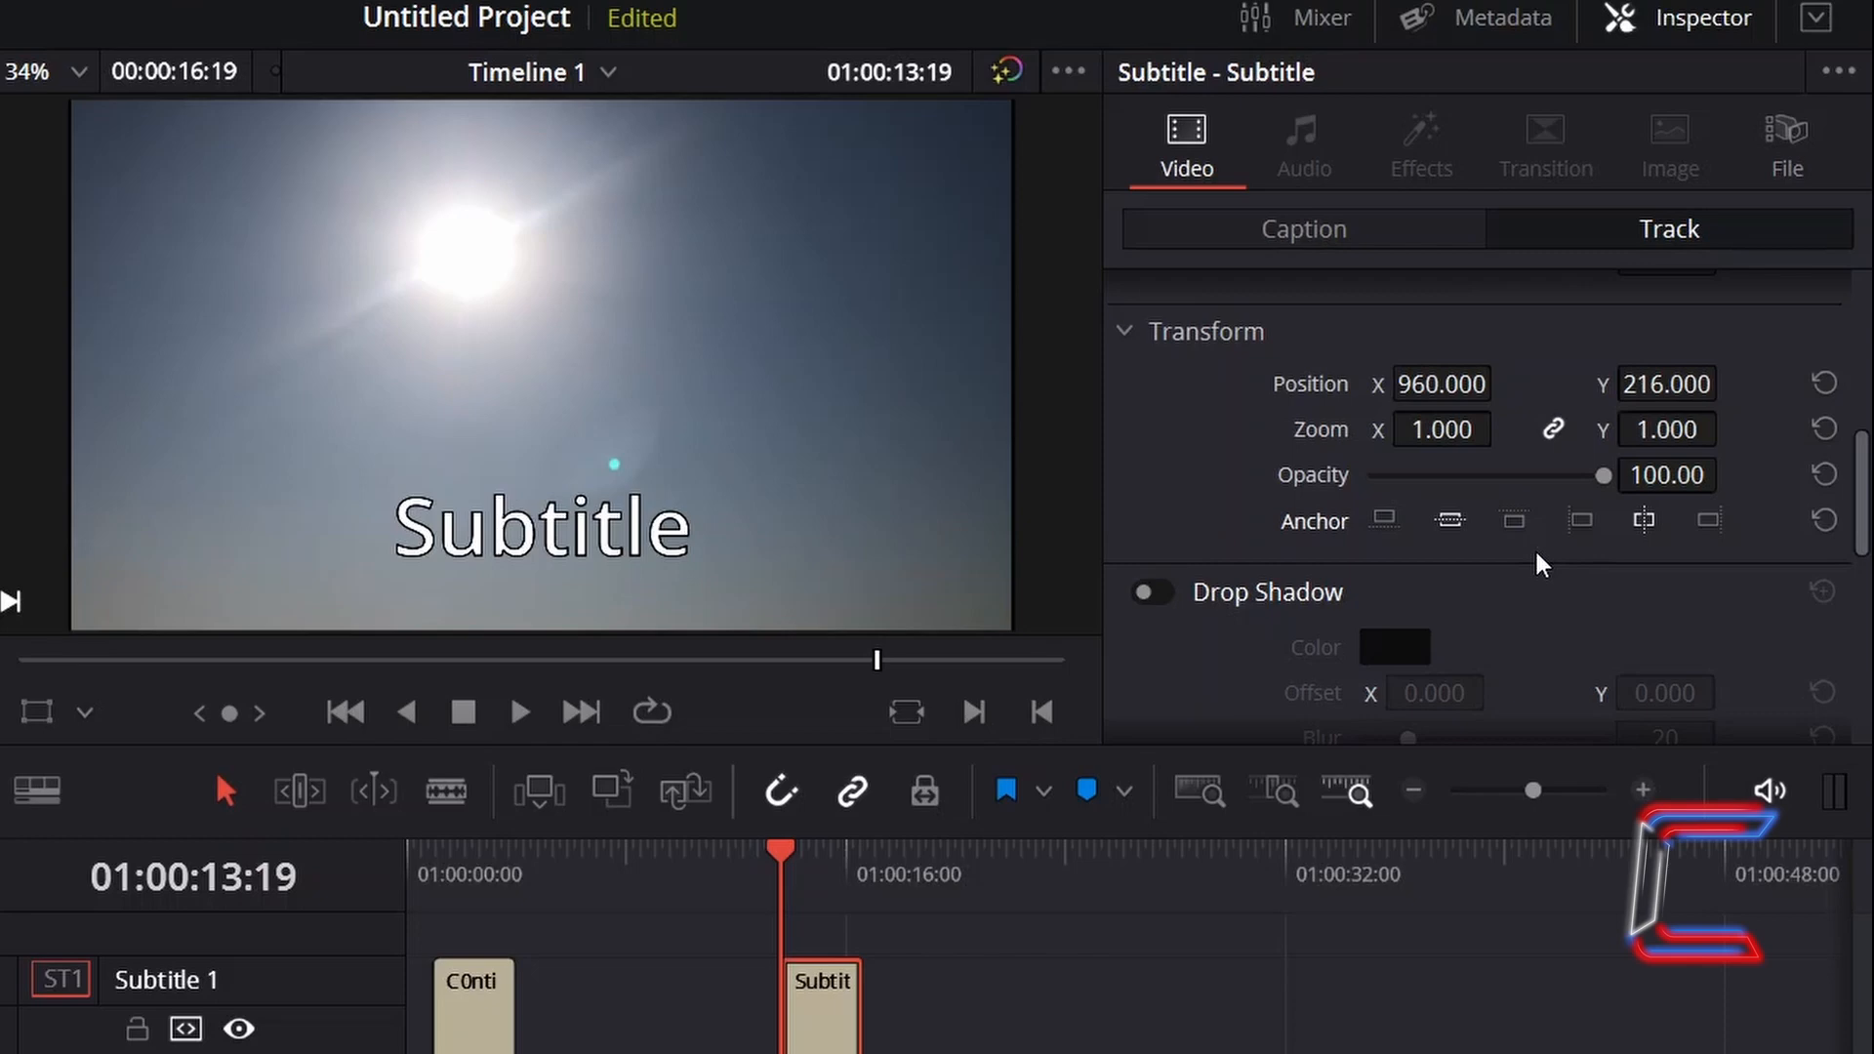
click(1577, 520)
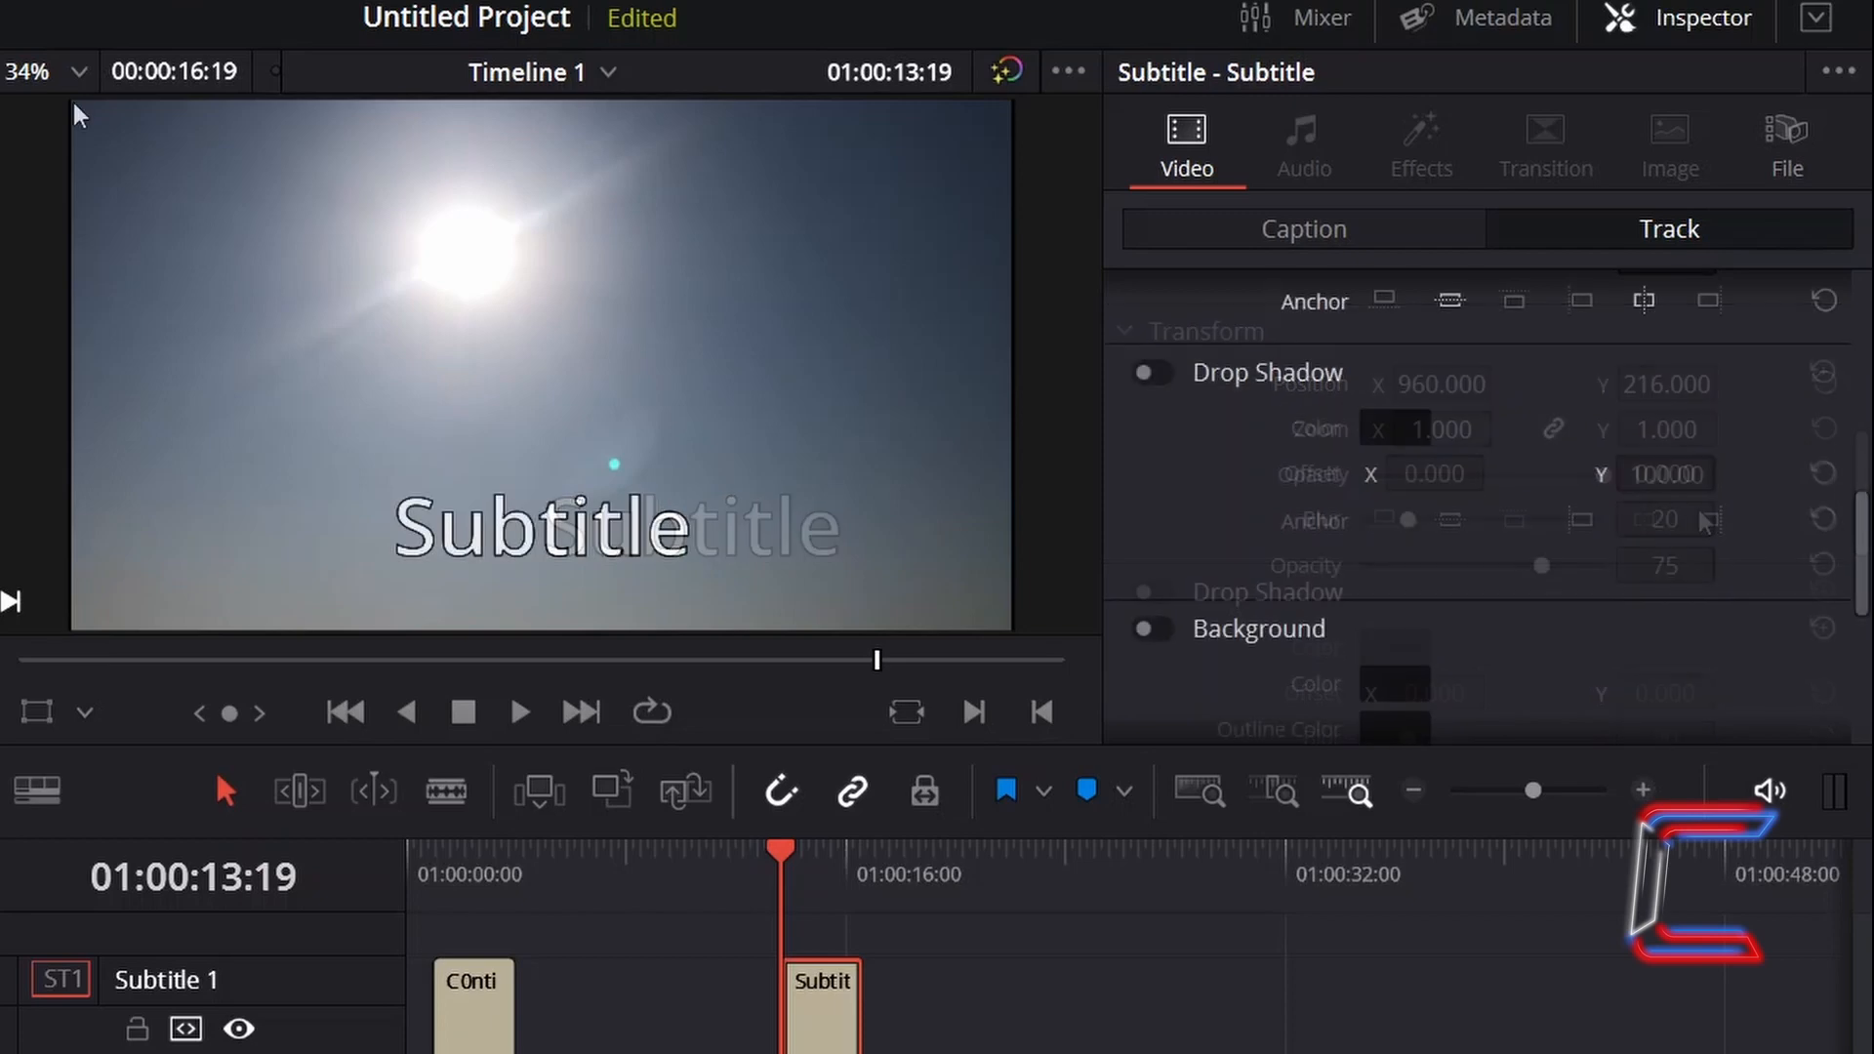
- Enable a drop shadow with opacity 100, blur 31 and offset X 30, Y -14
click(1157, 374)
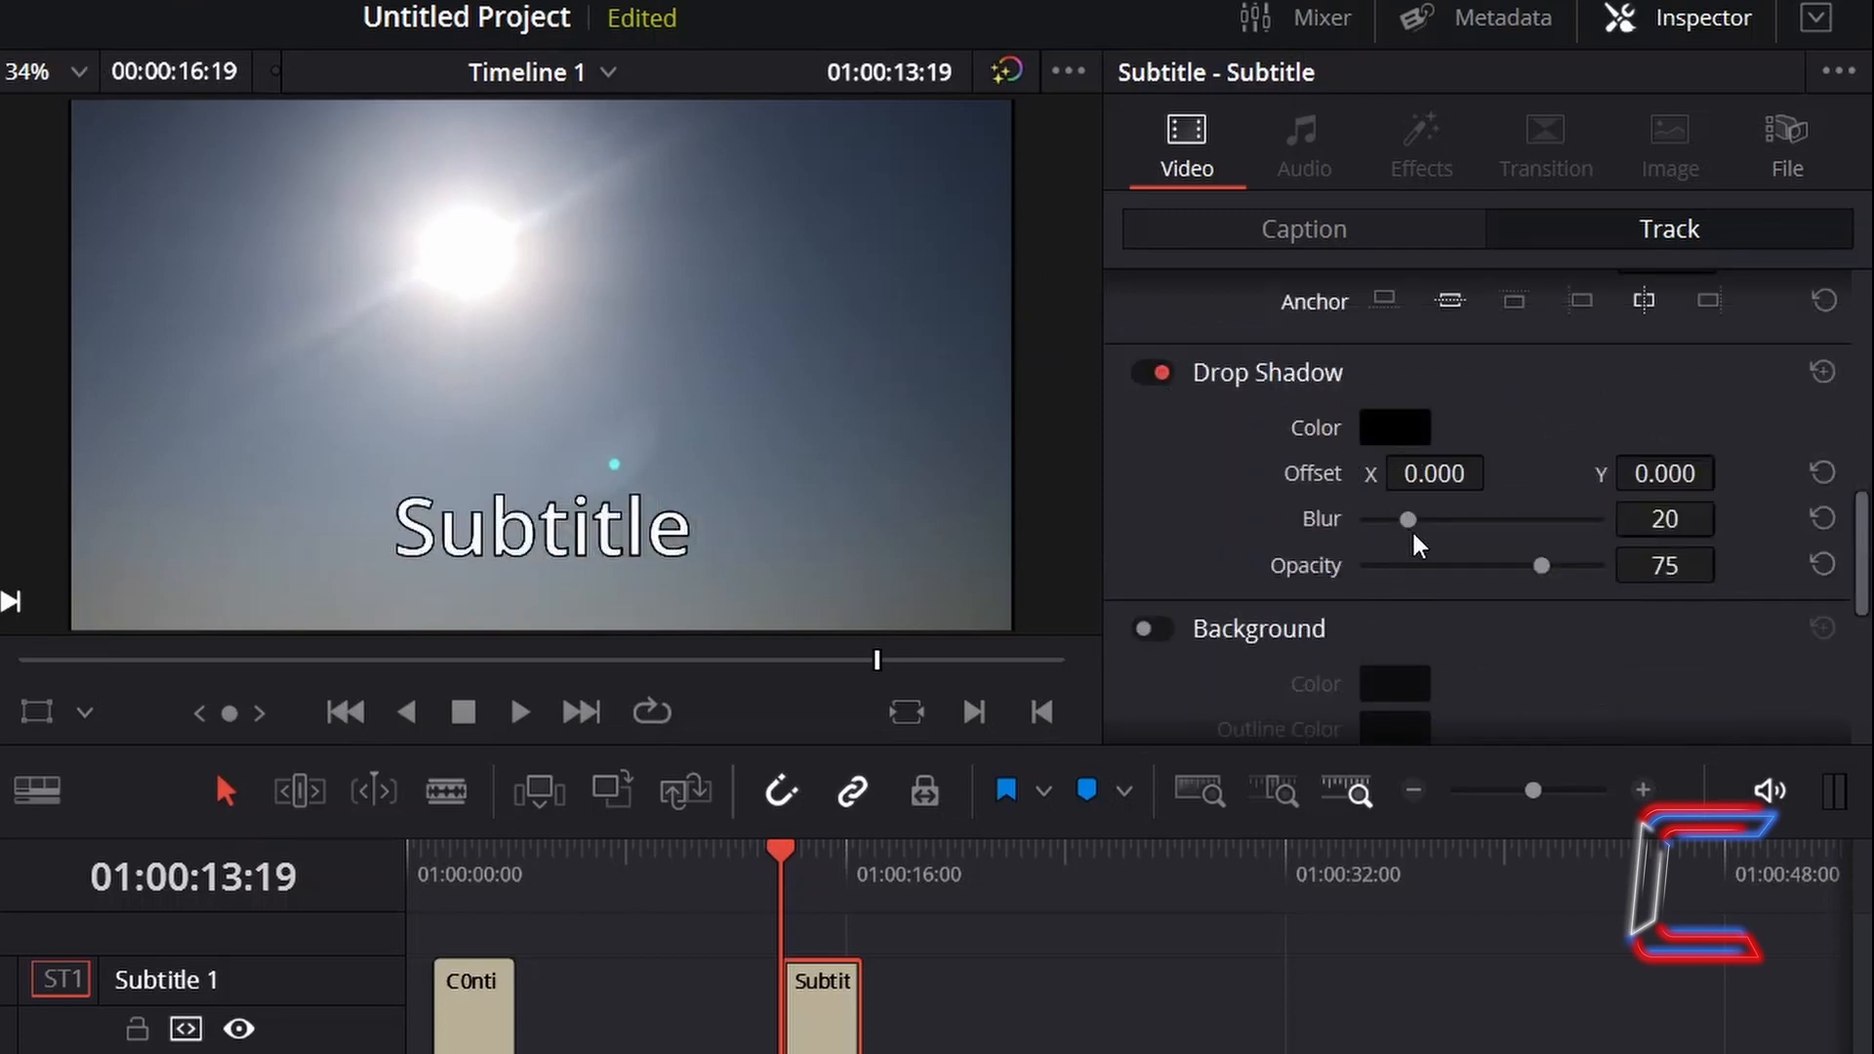
drag(1544, 576, 1620, 582)
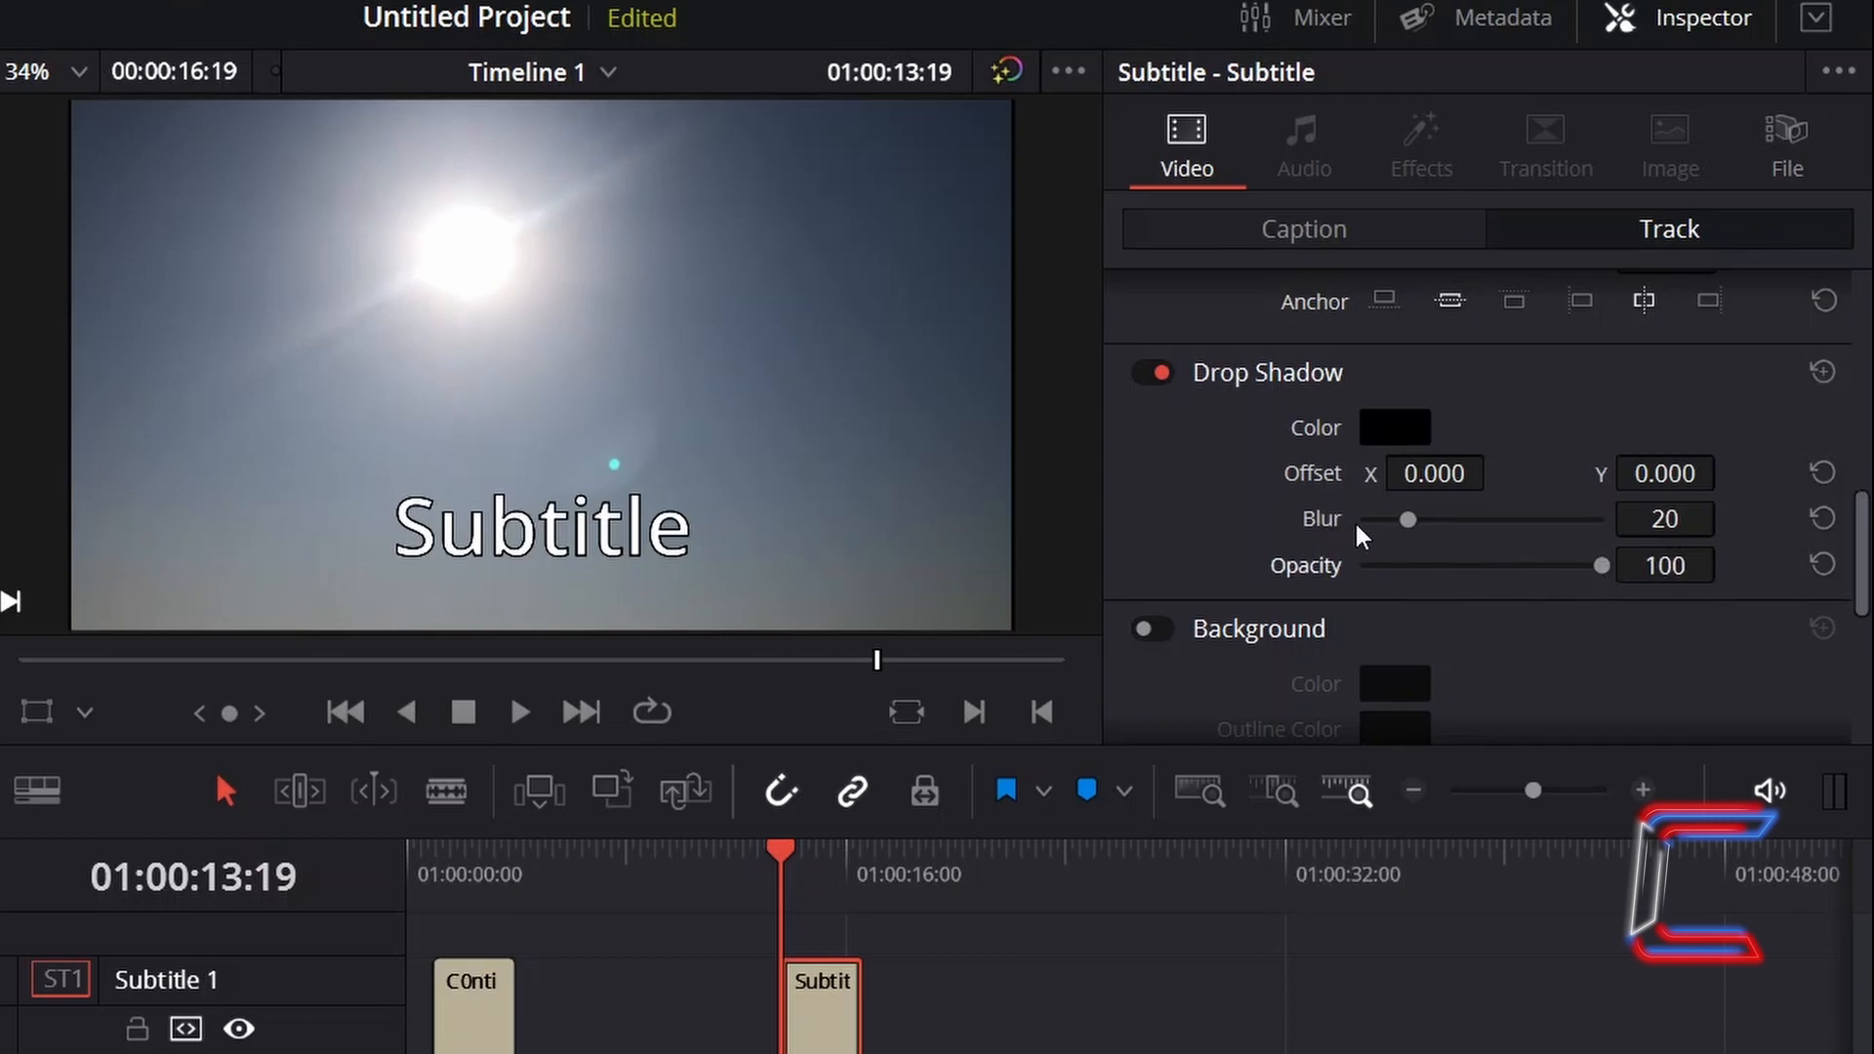
drag(1407, 519, 1414, 525)
drag(1435, 474, 1348, 474)
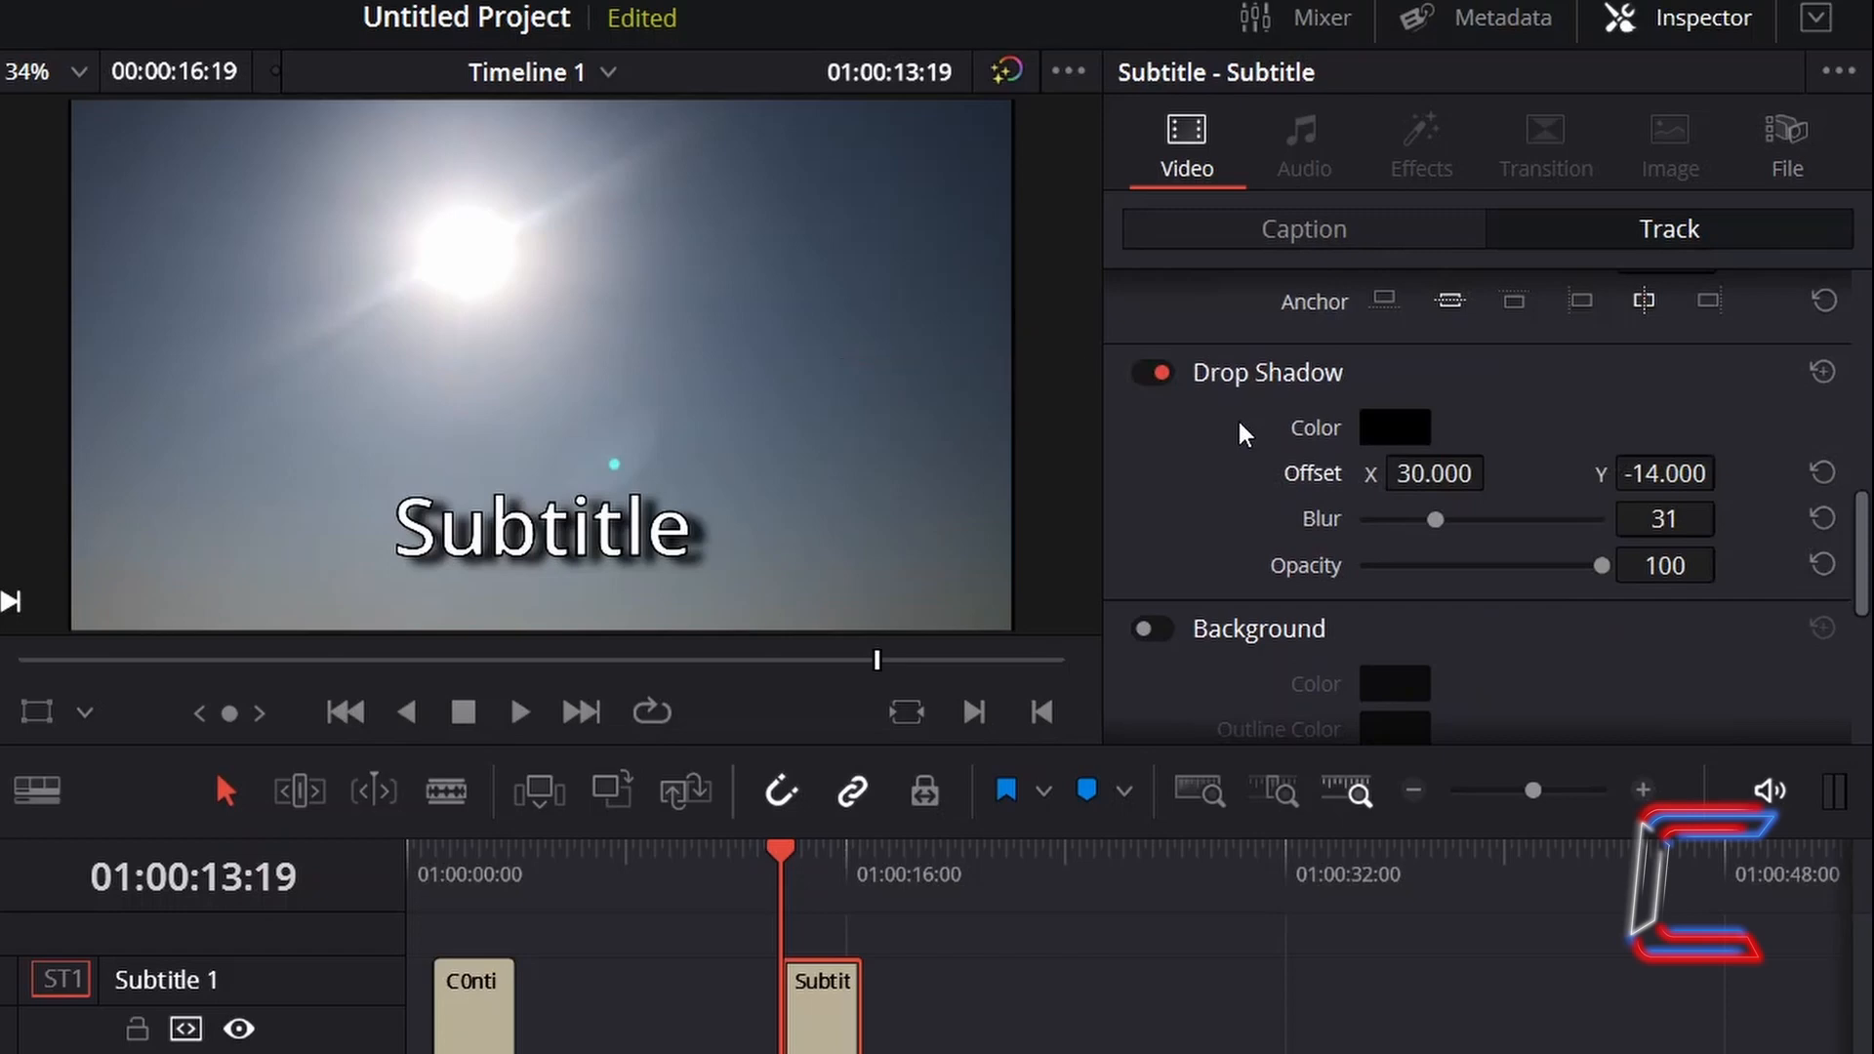
- Turn off the drop shadow and set the background's corner radius to 0.066
click(1153, 373)
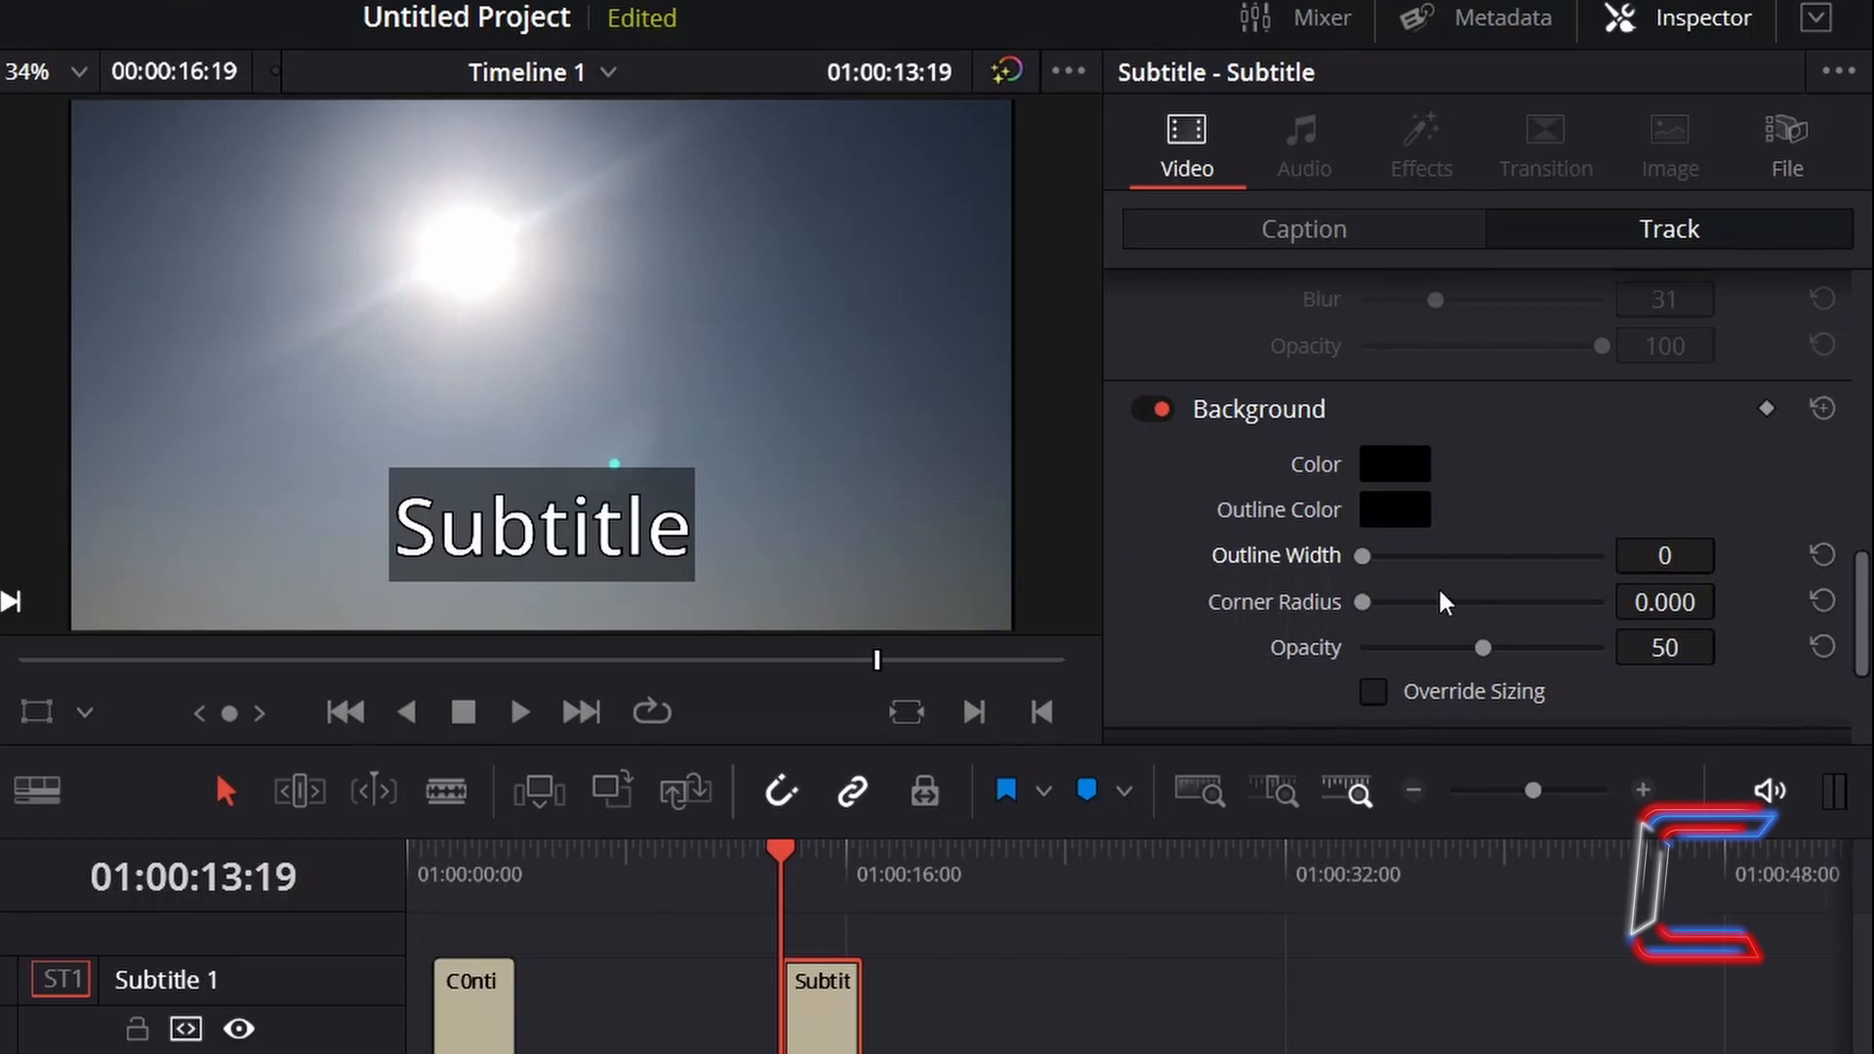
mouse_move(1370, 606)
mouse_down()
mouse_move(1414, 607)
mouse_move(1378, 609)
mouse_up()
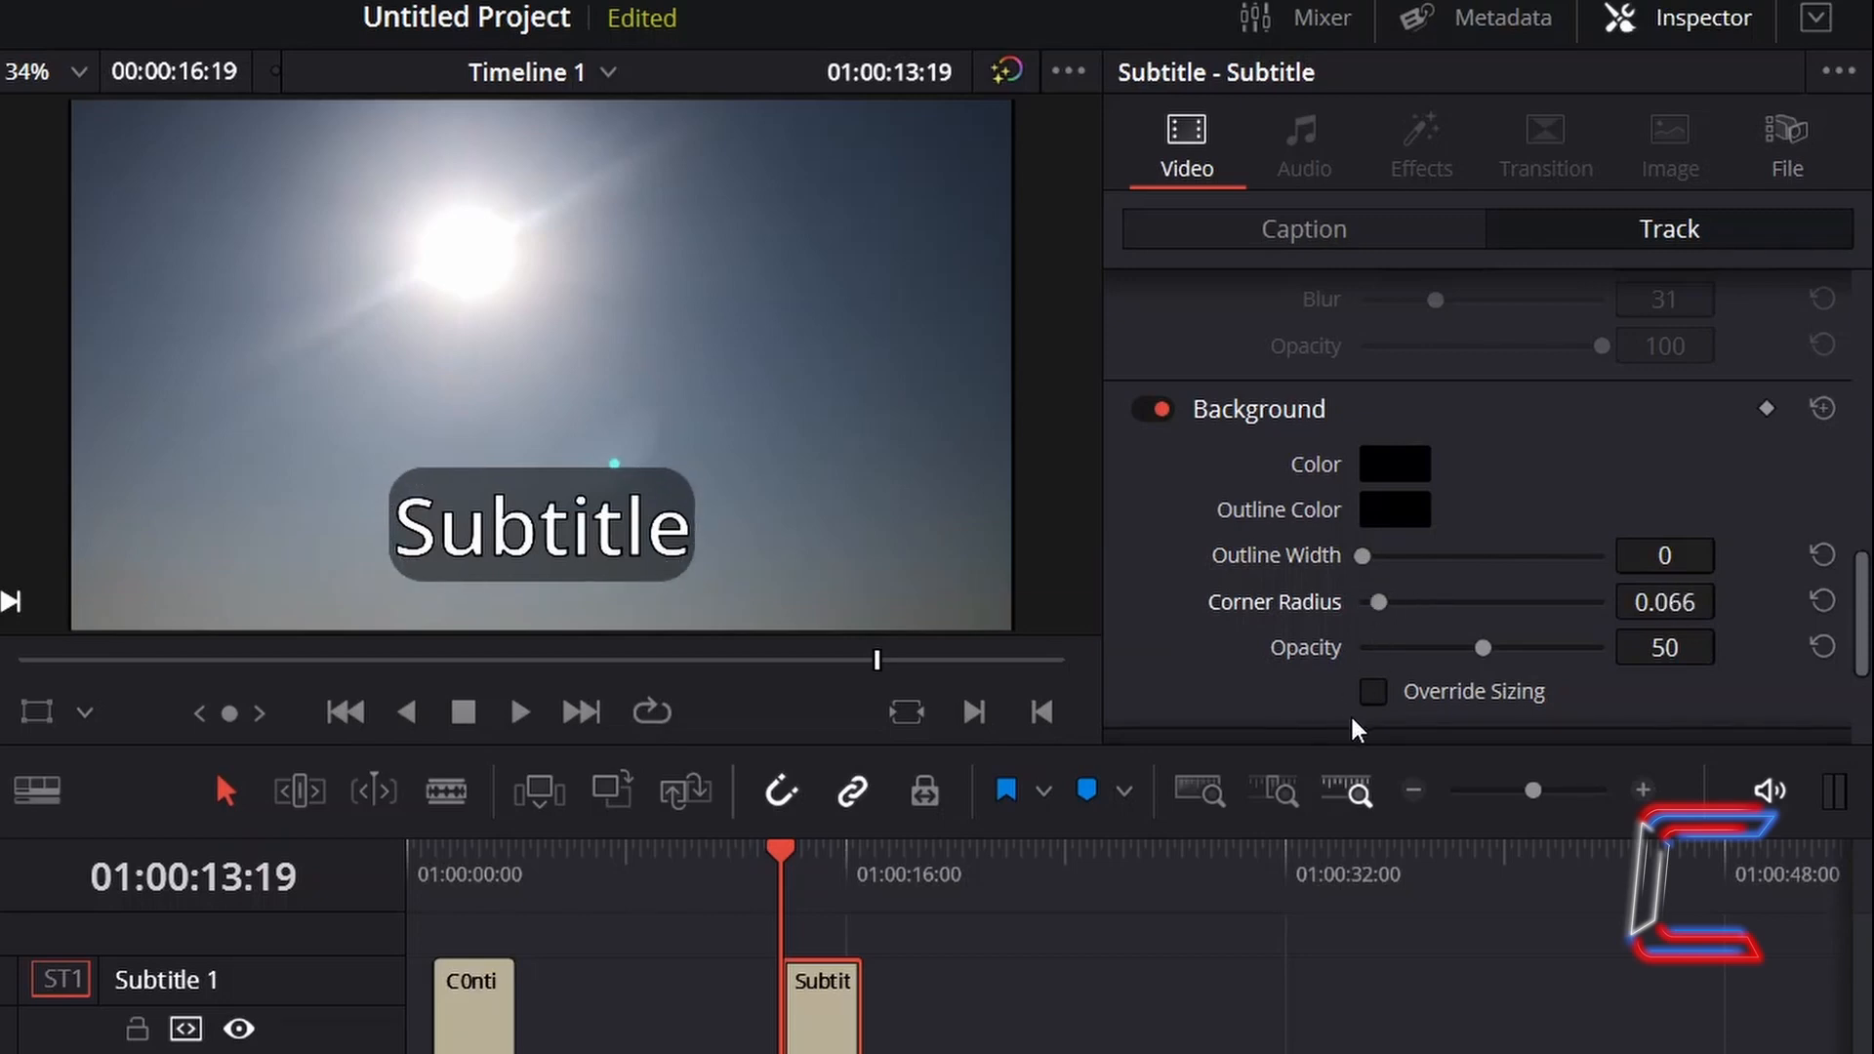
- Override the background sizing and set its width to 0.656 and height to 0.198
click(1373, 691)
scroll(1368, 691, down, 3)
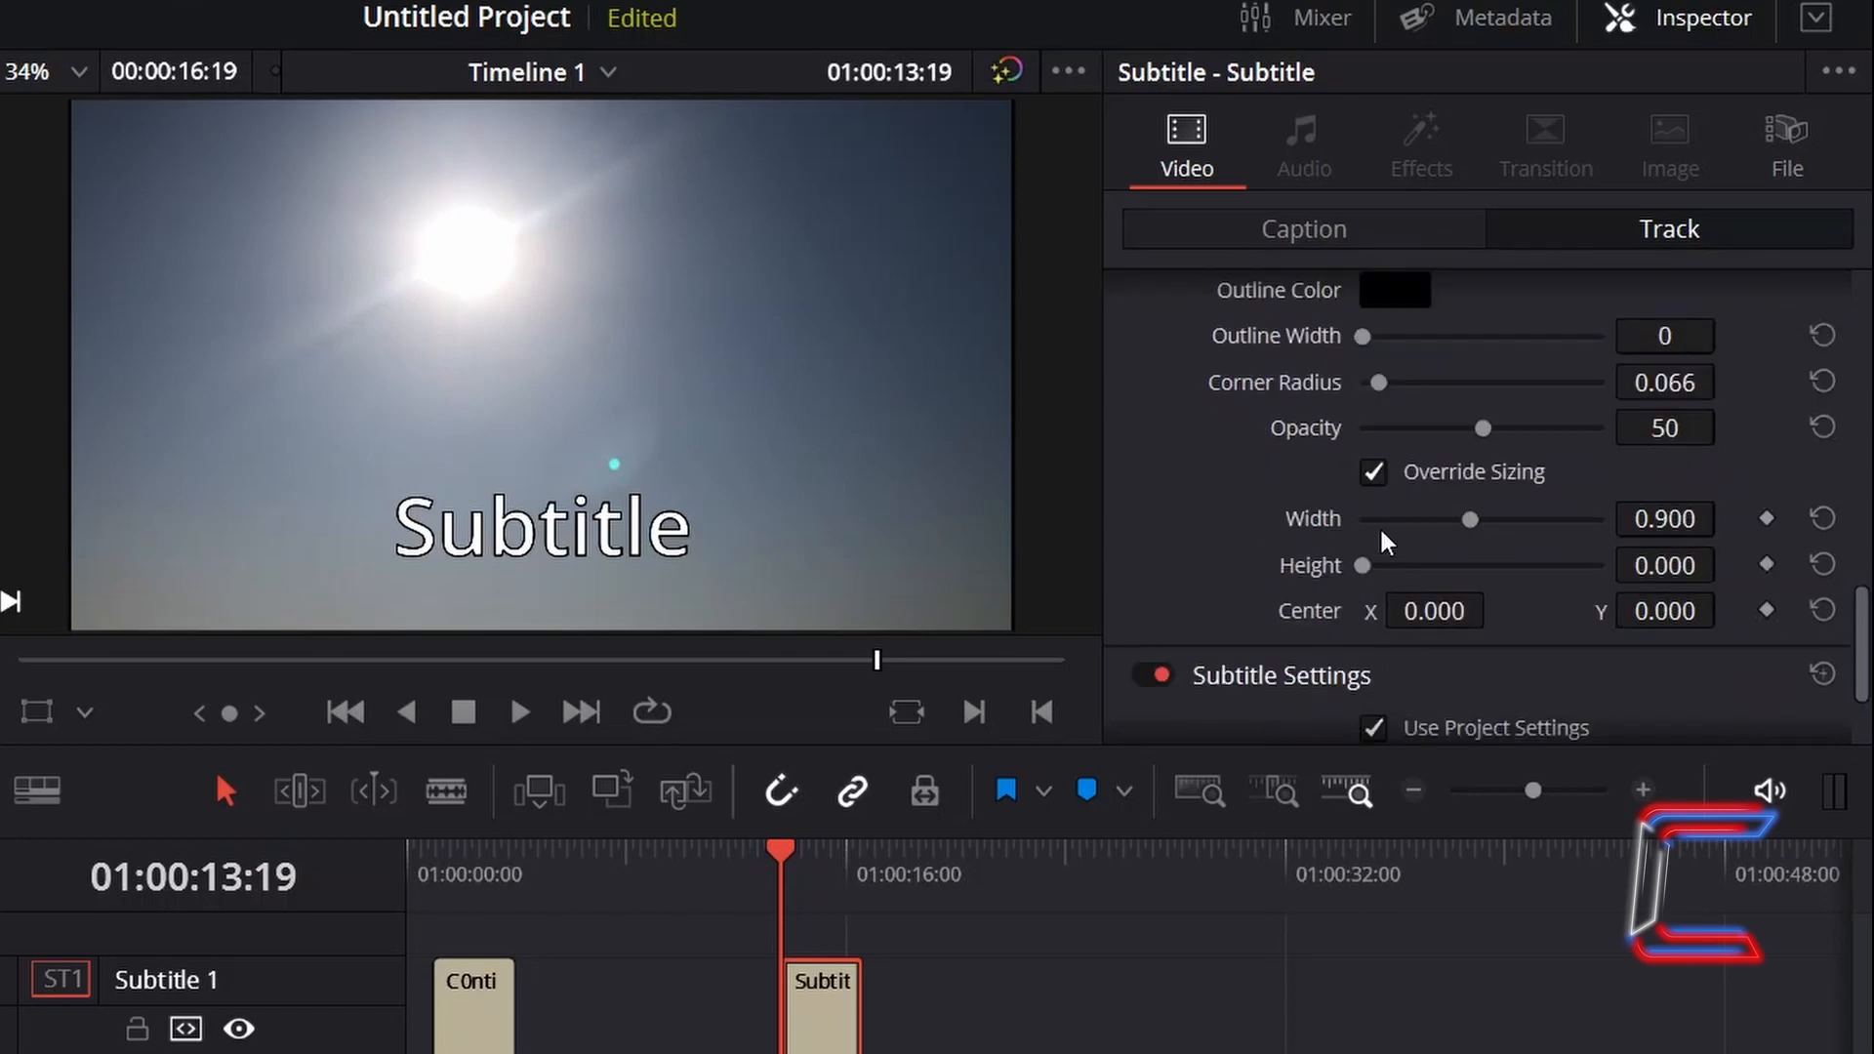
scroll(1379, 525, up, 2)
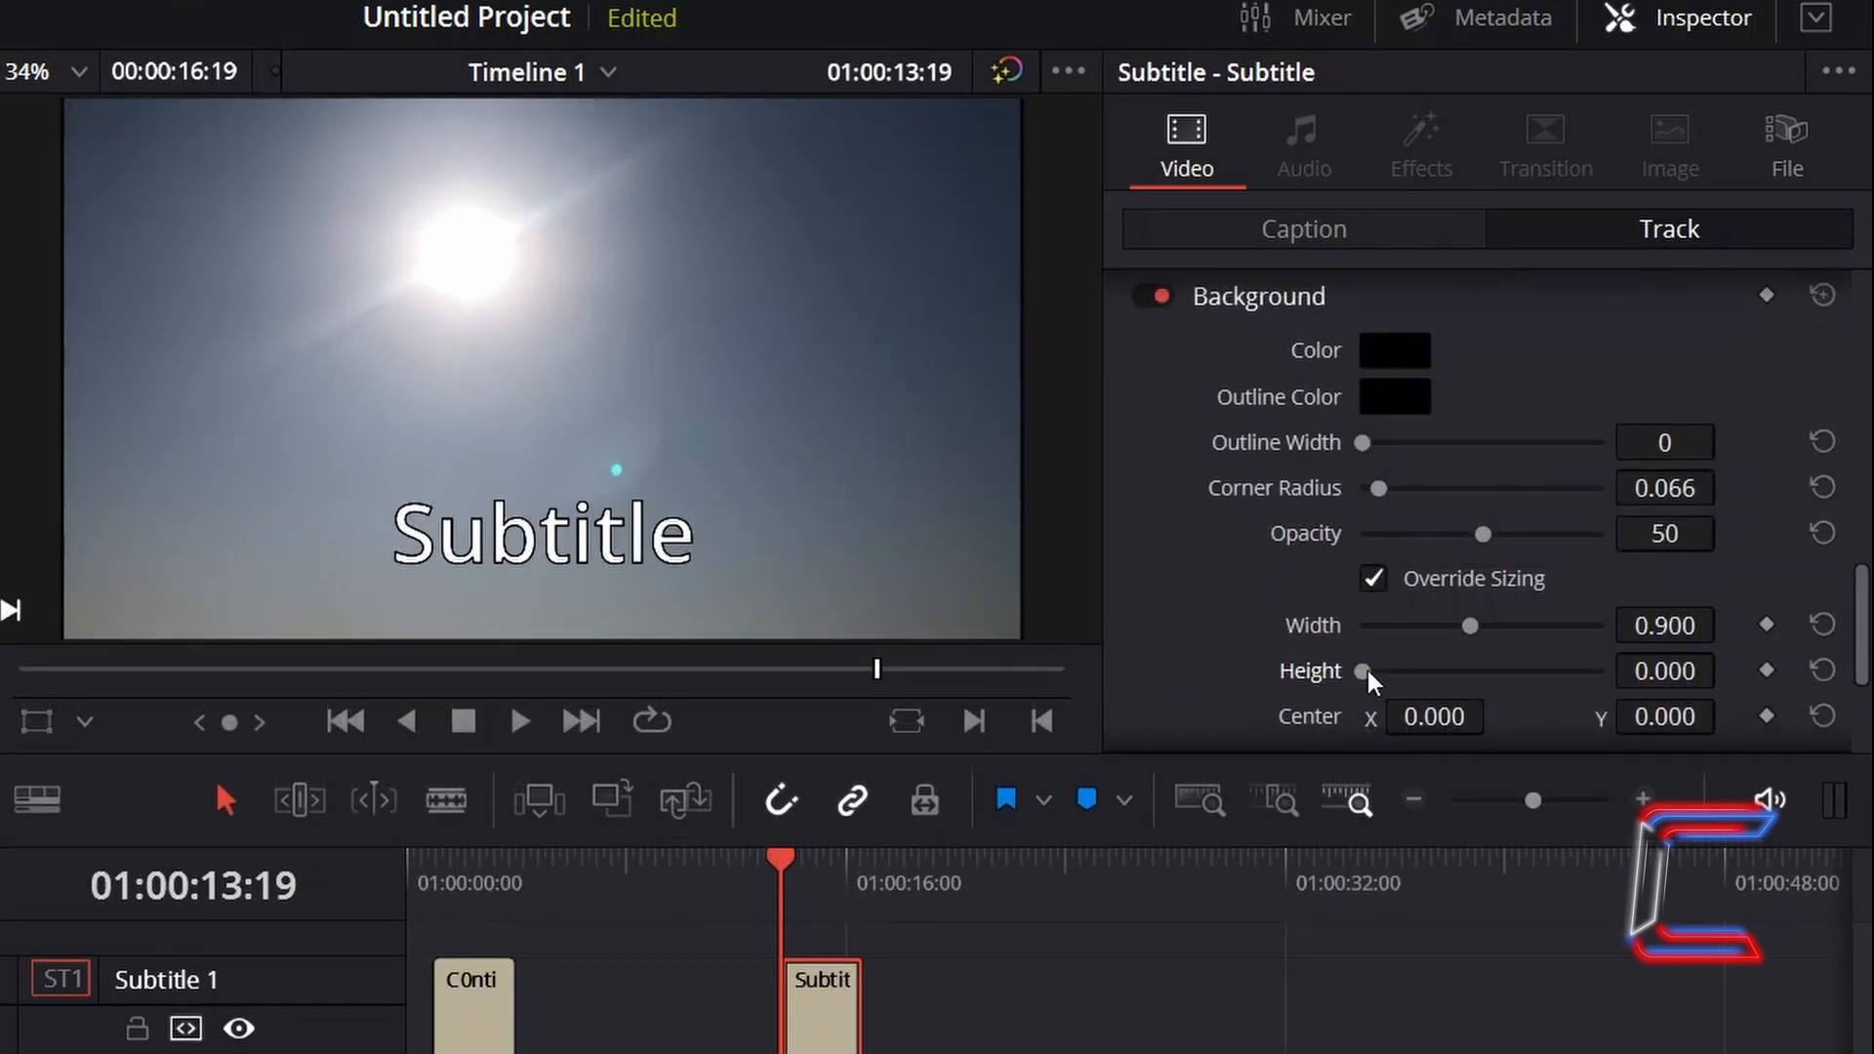
drag(1367, 671, 1440, 630)
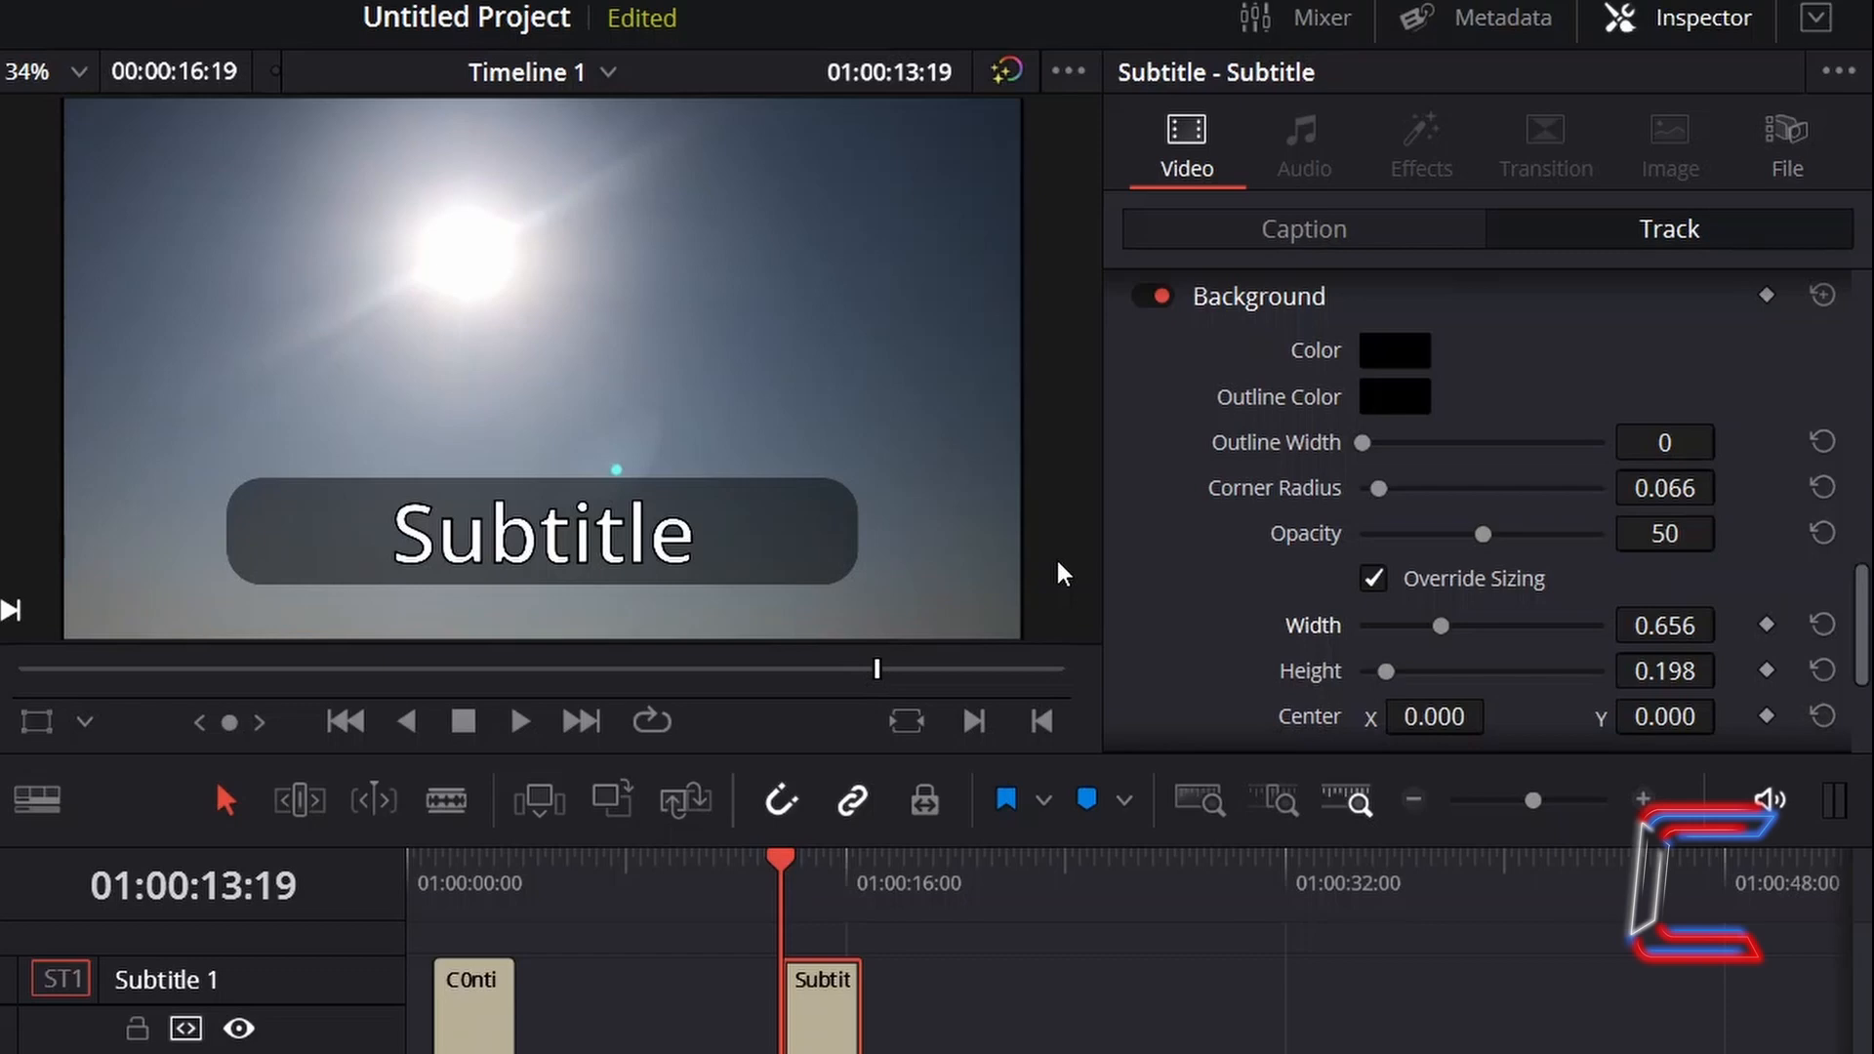
- Try shifting the background's centre horizontally
drag(1417, 704, 1479, 686)
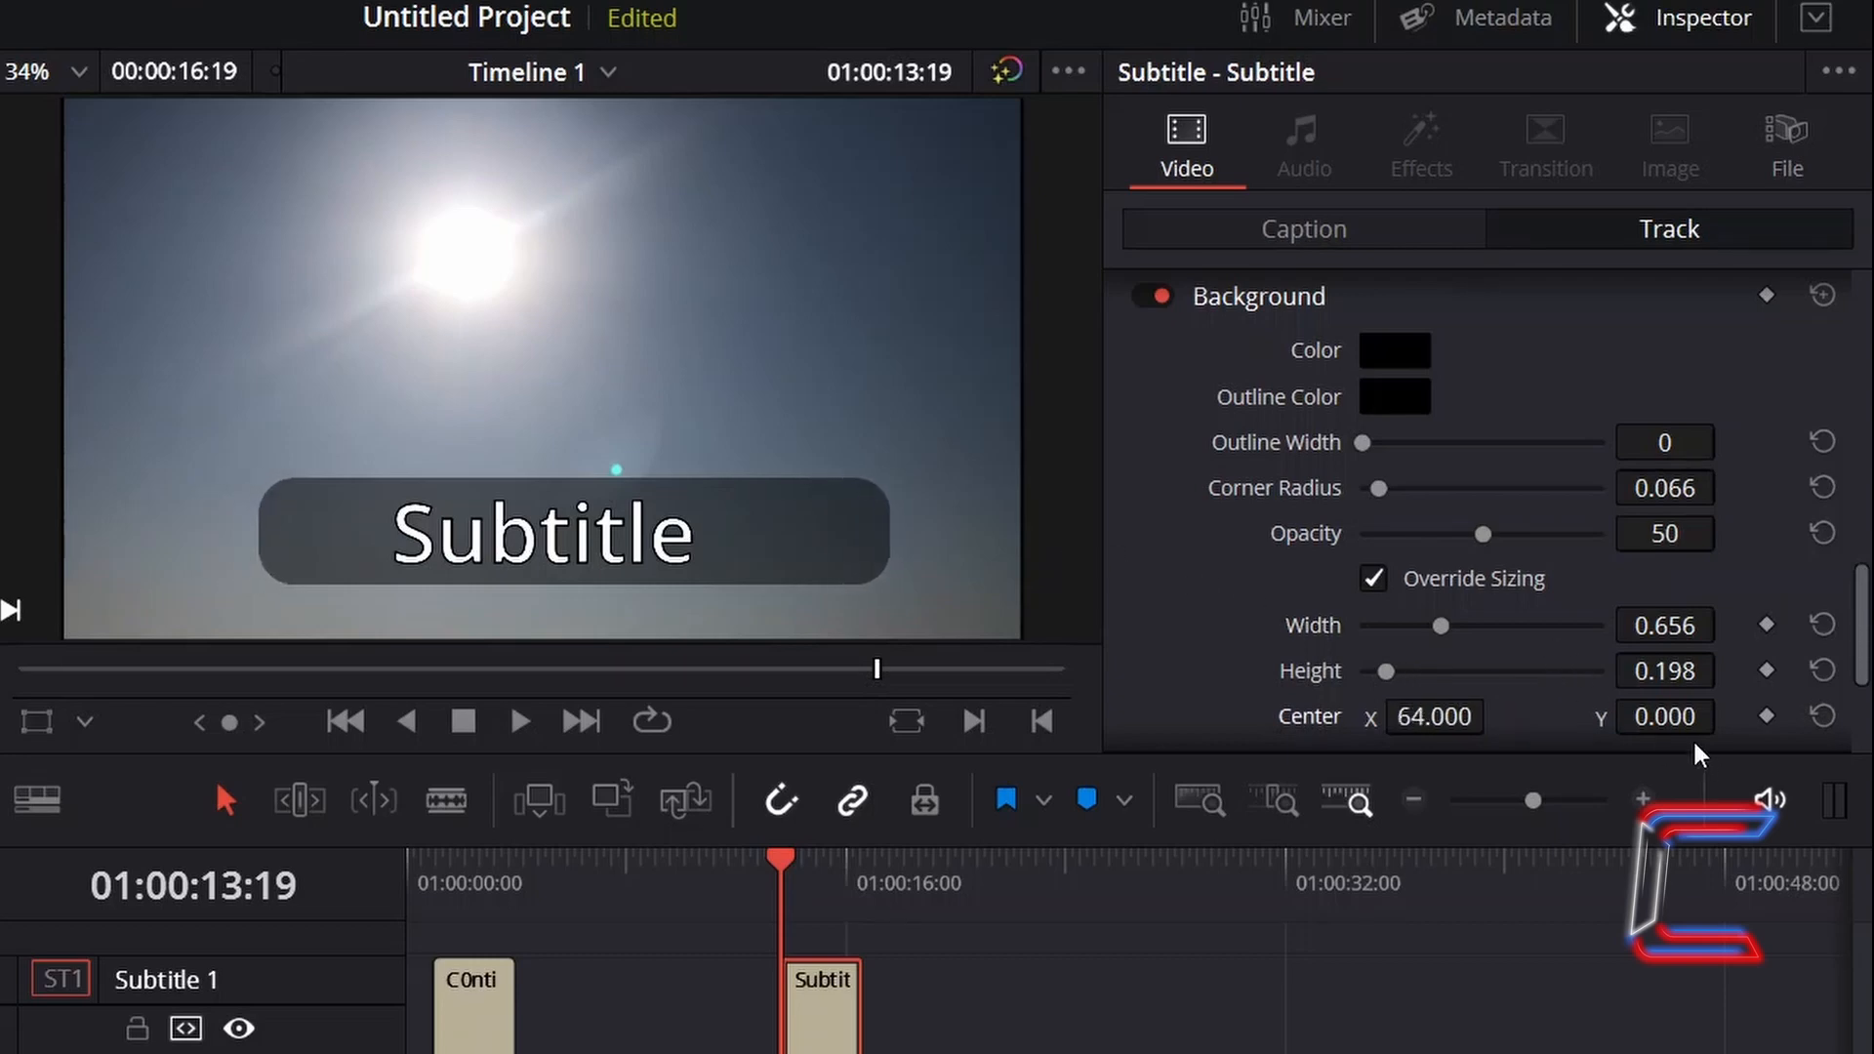
drag(1665, 716, 1571, 717)
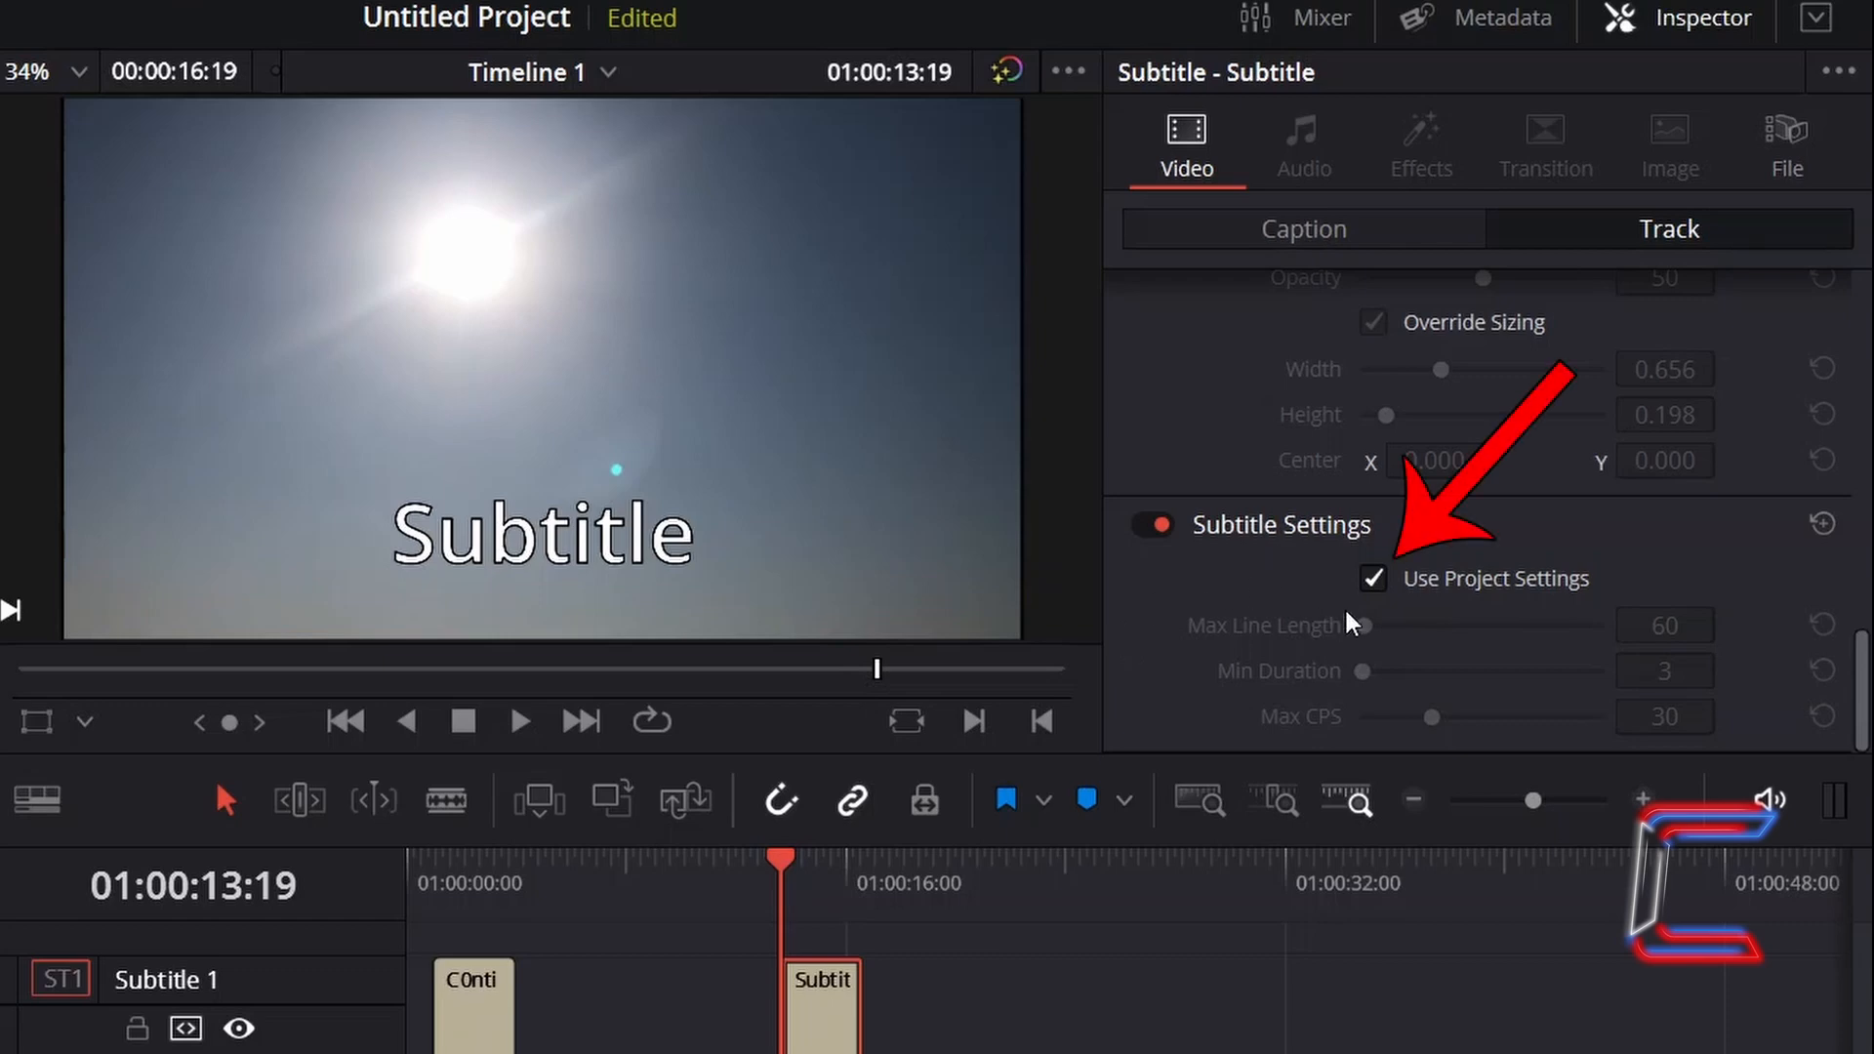
- Stop using project subtitle settings and set the maximum line length to 4
click(1373, 576)
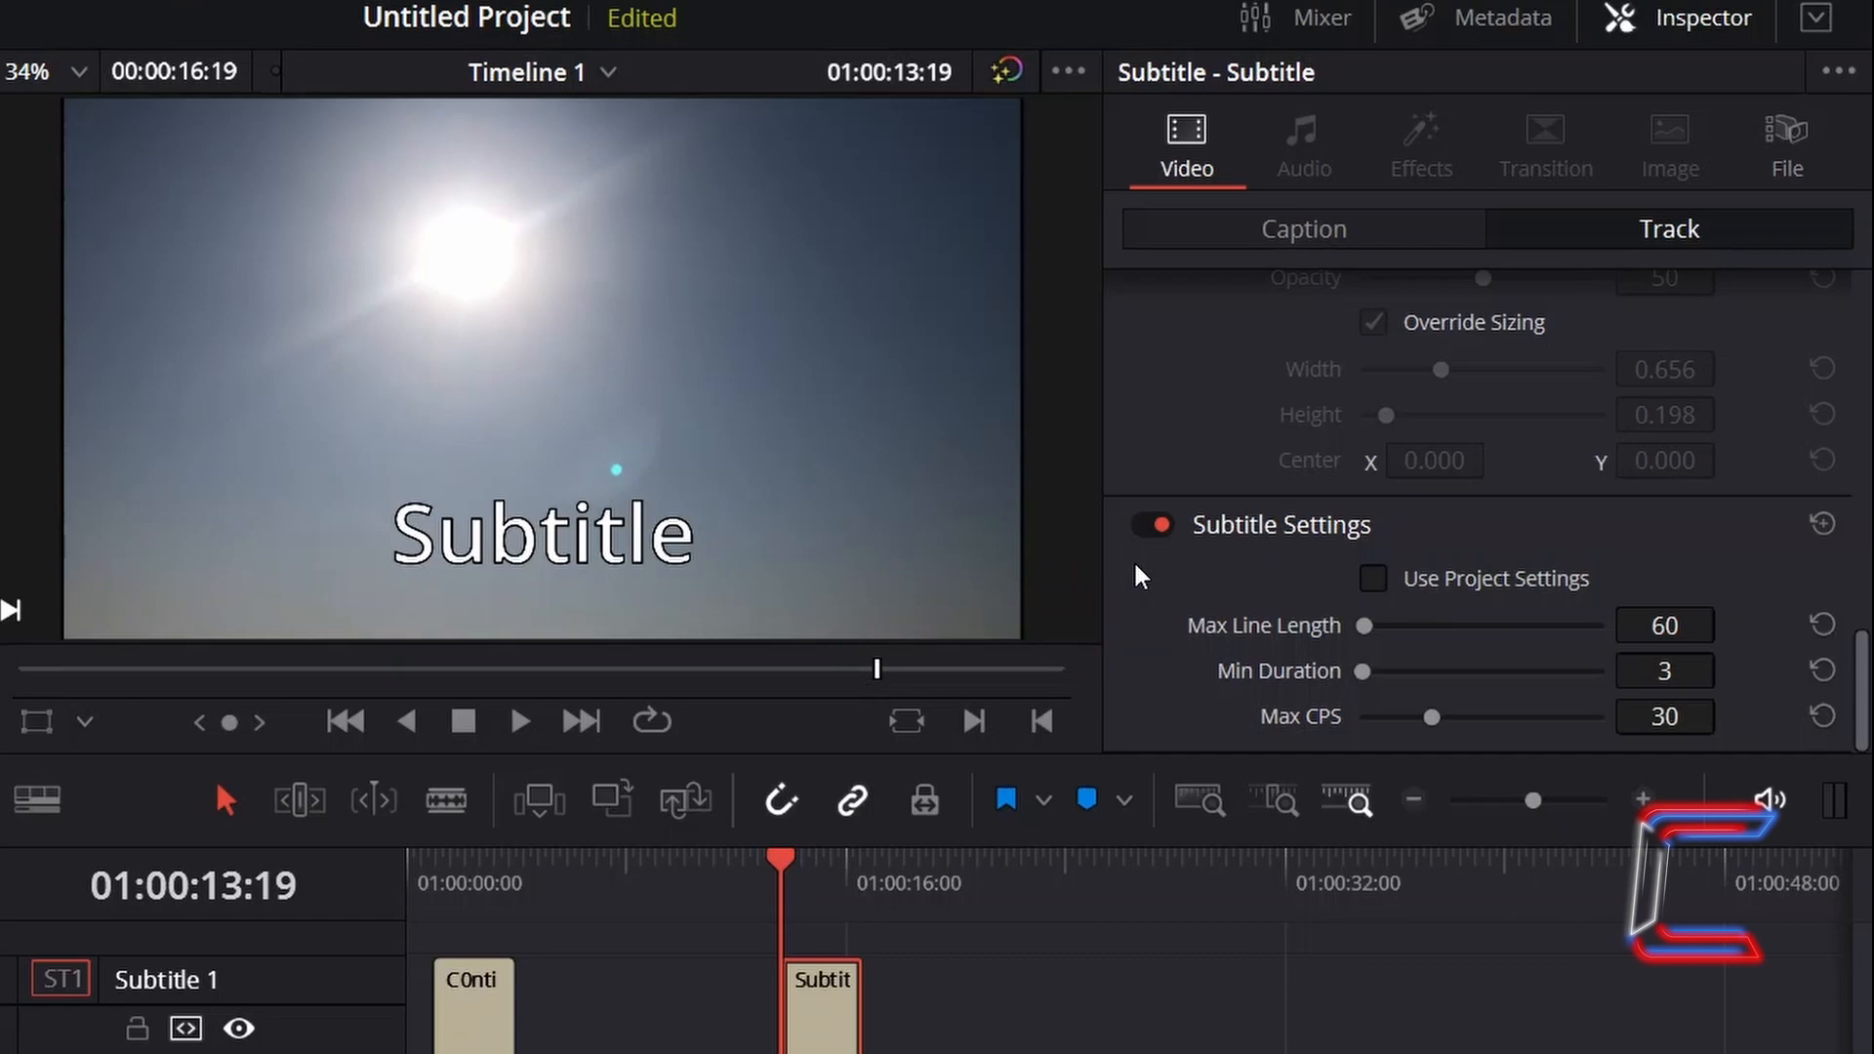
click(1696, 621)
text(4)
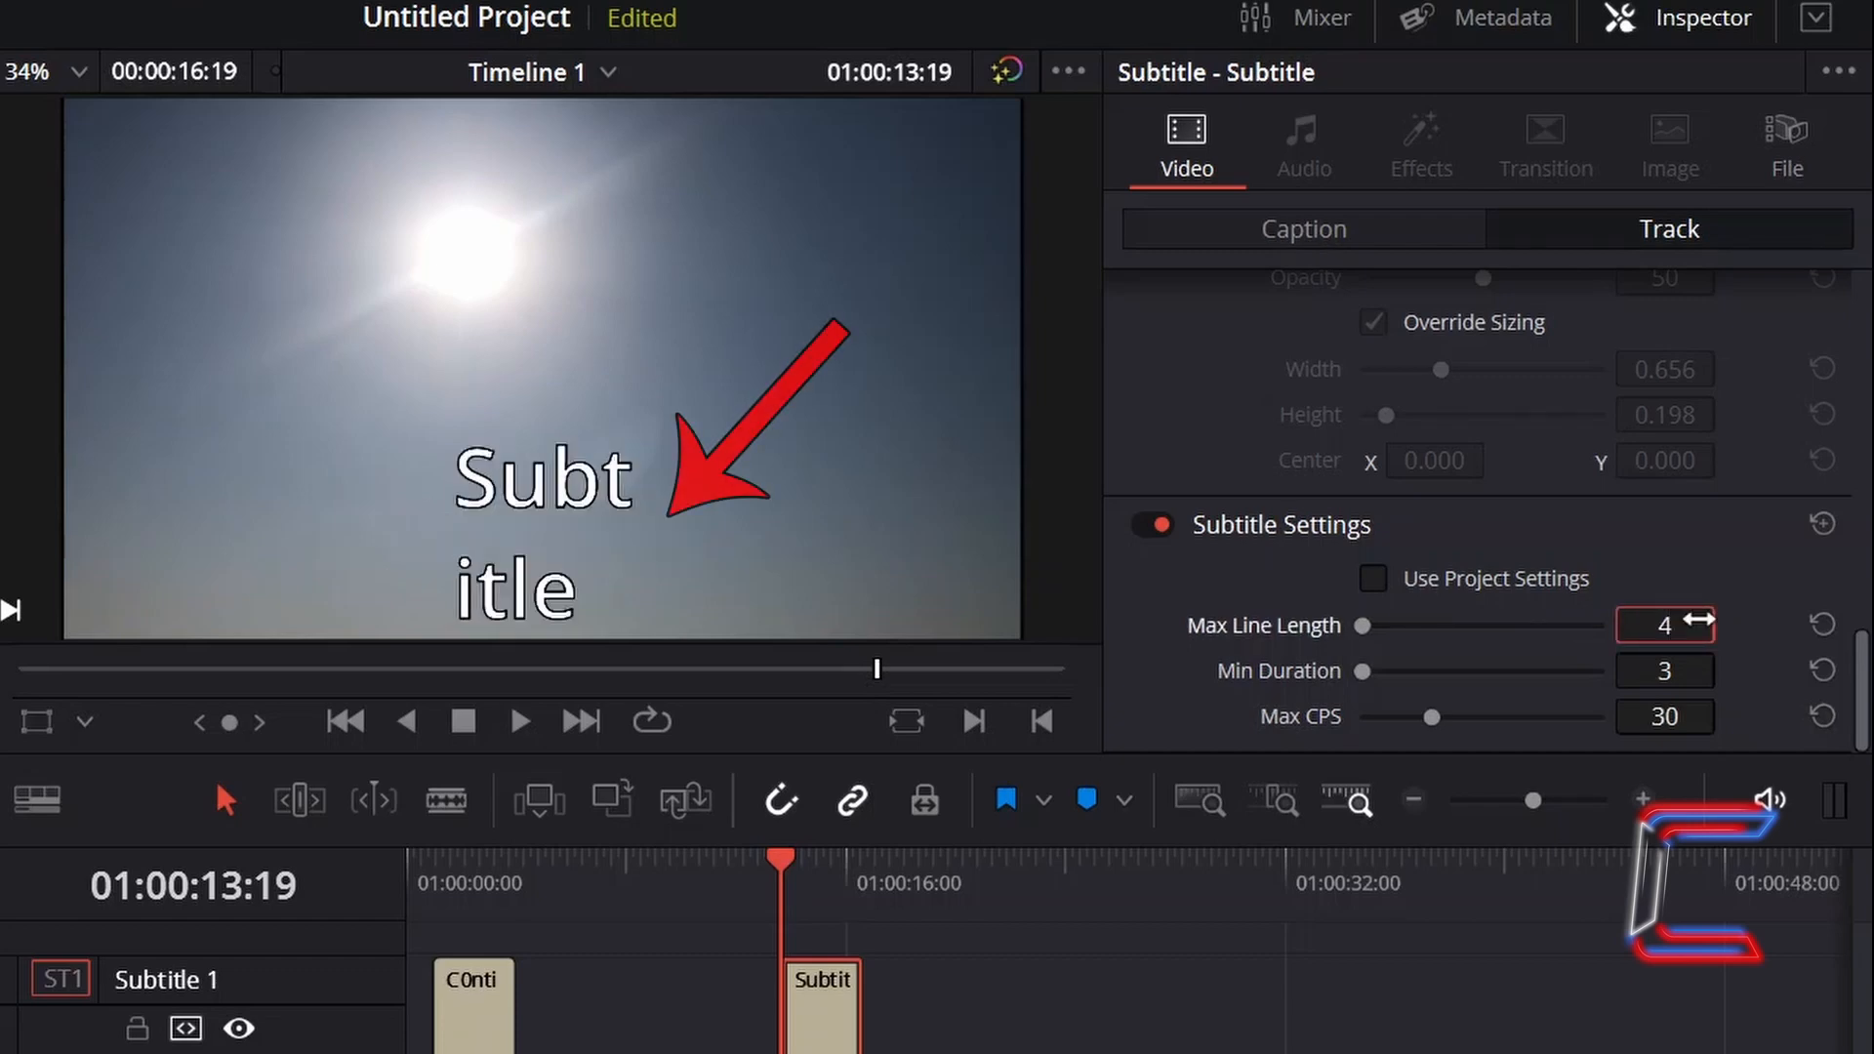
key(Tab)
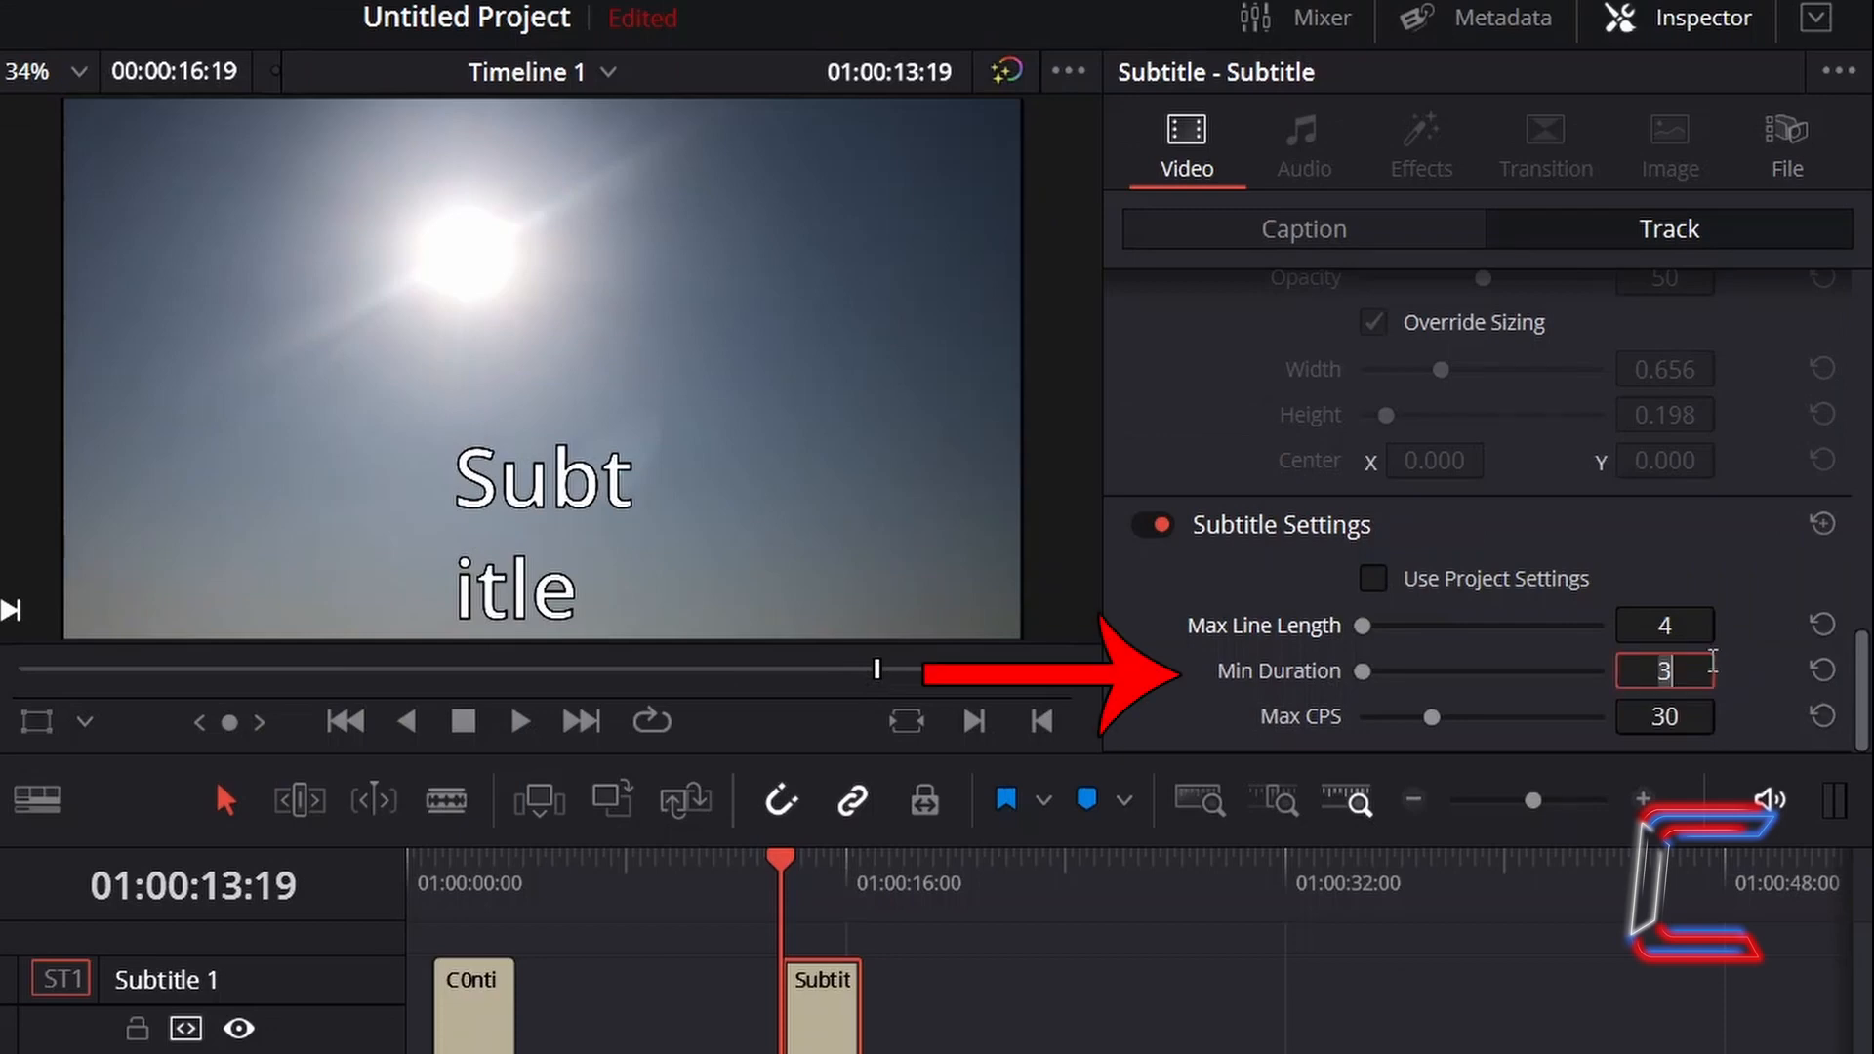
- Set the subtitle track's minimum duration to 4 and switch to the caption view
text(4)
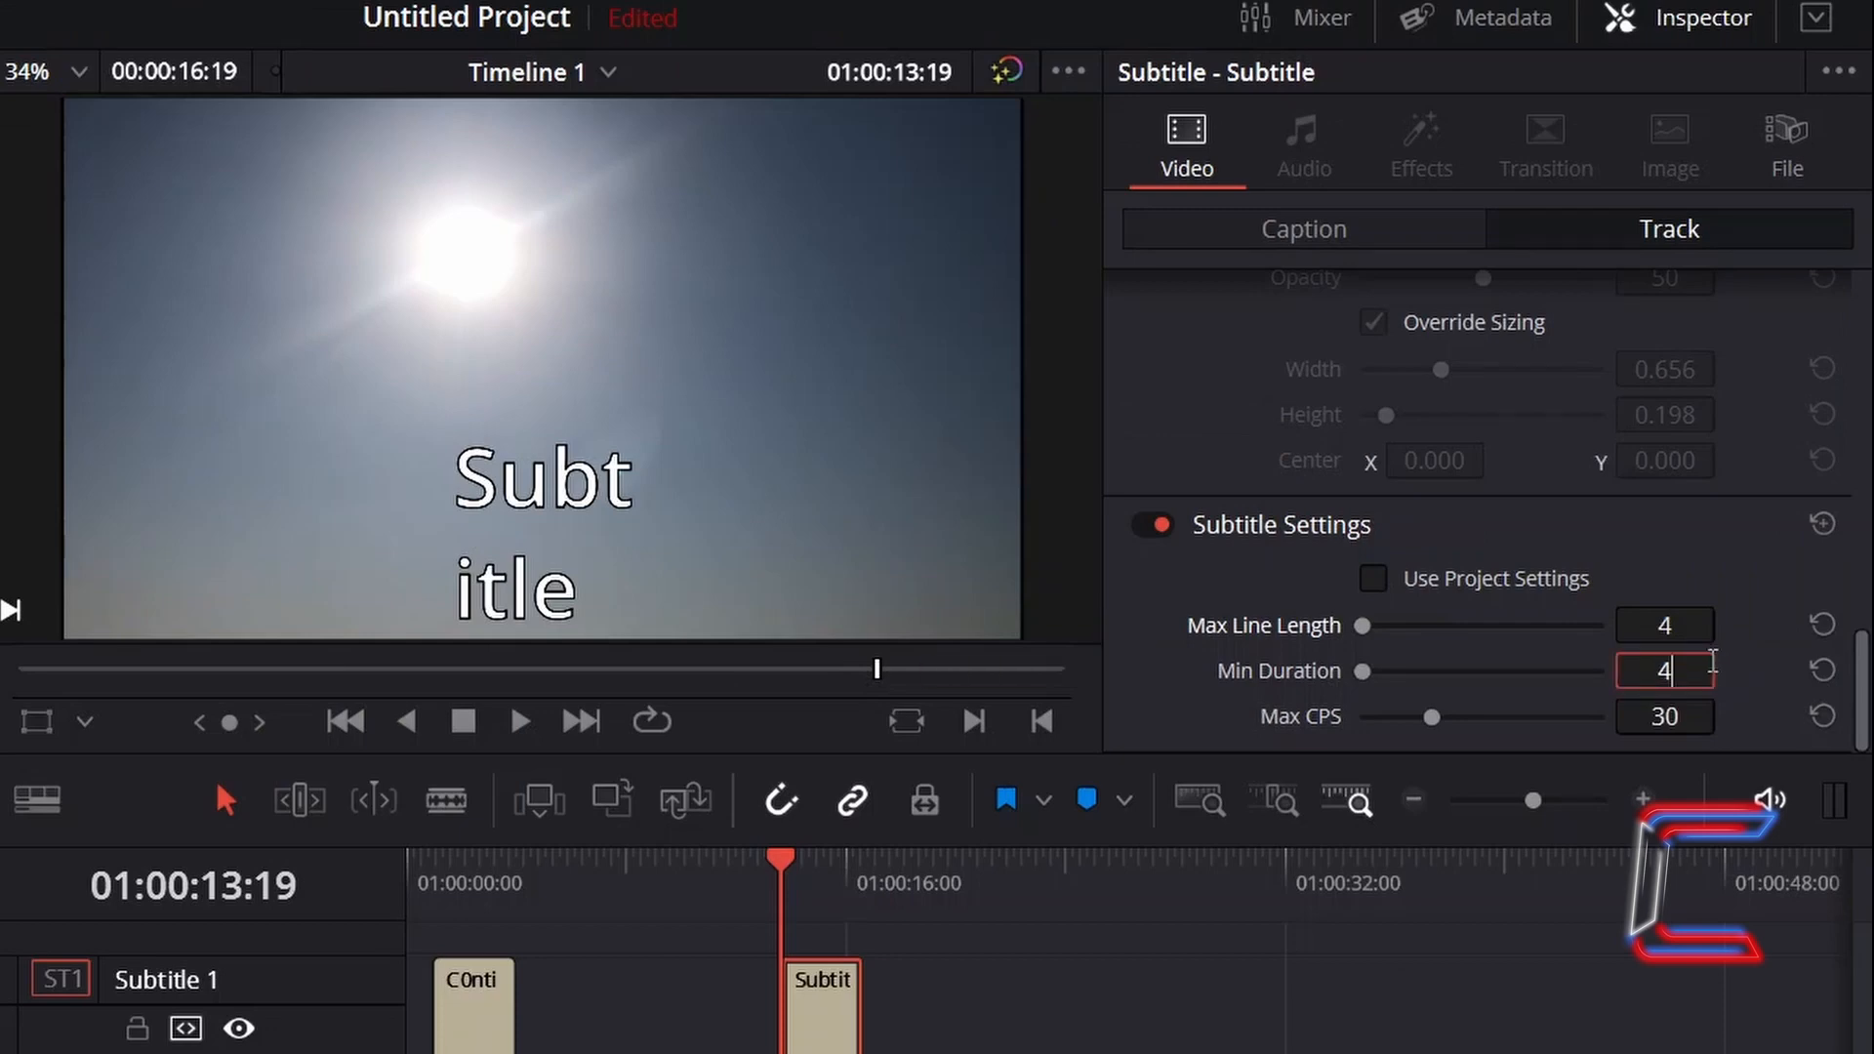
click(1381, 216)
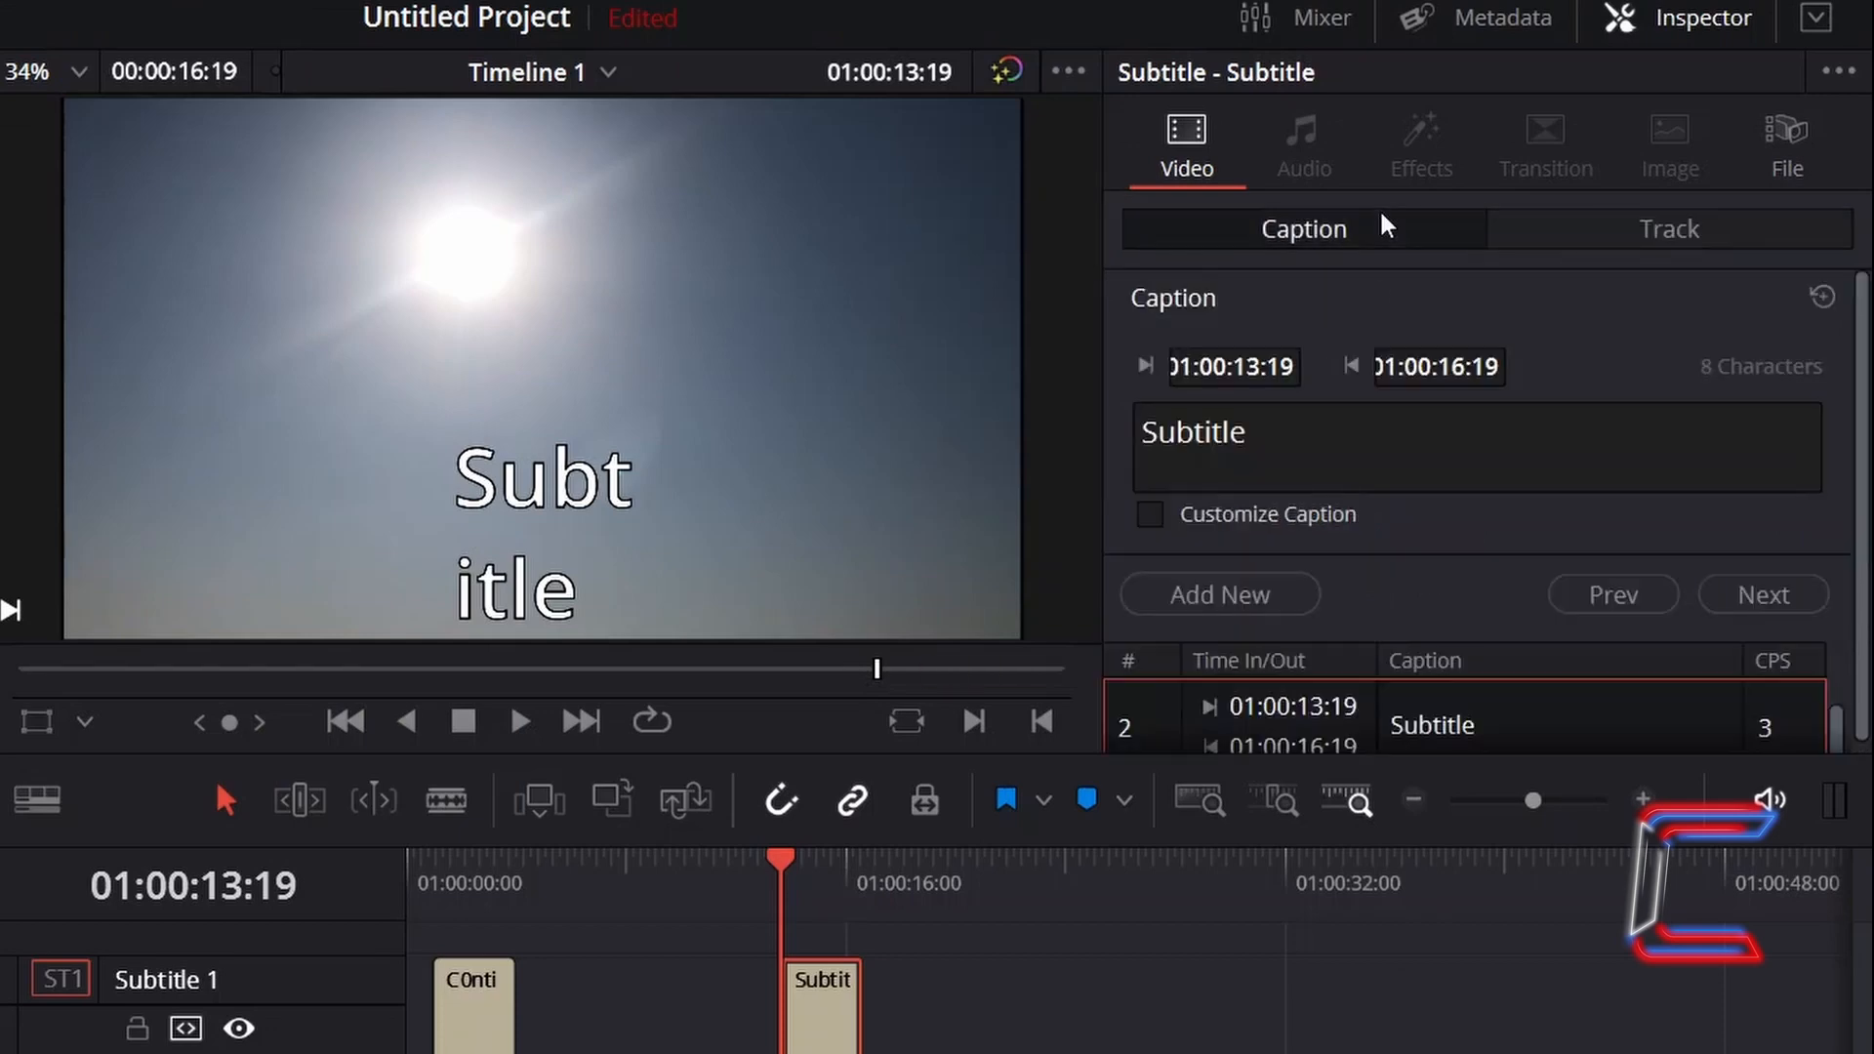
click(1269, 583)
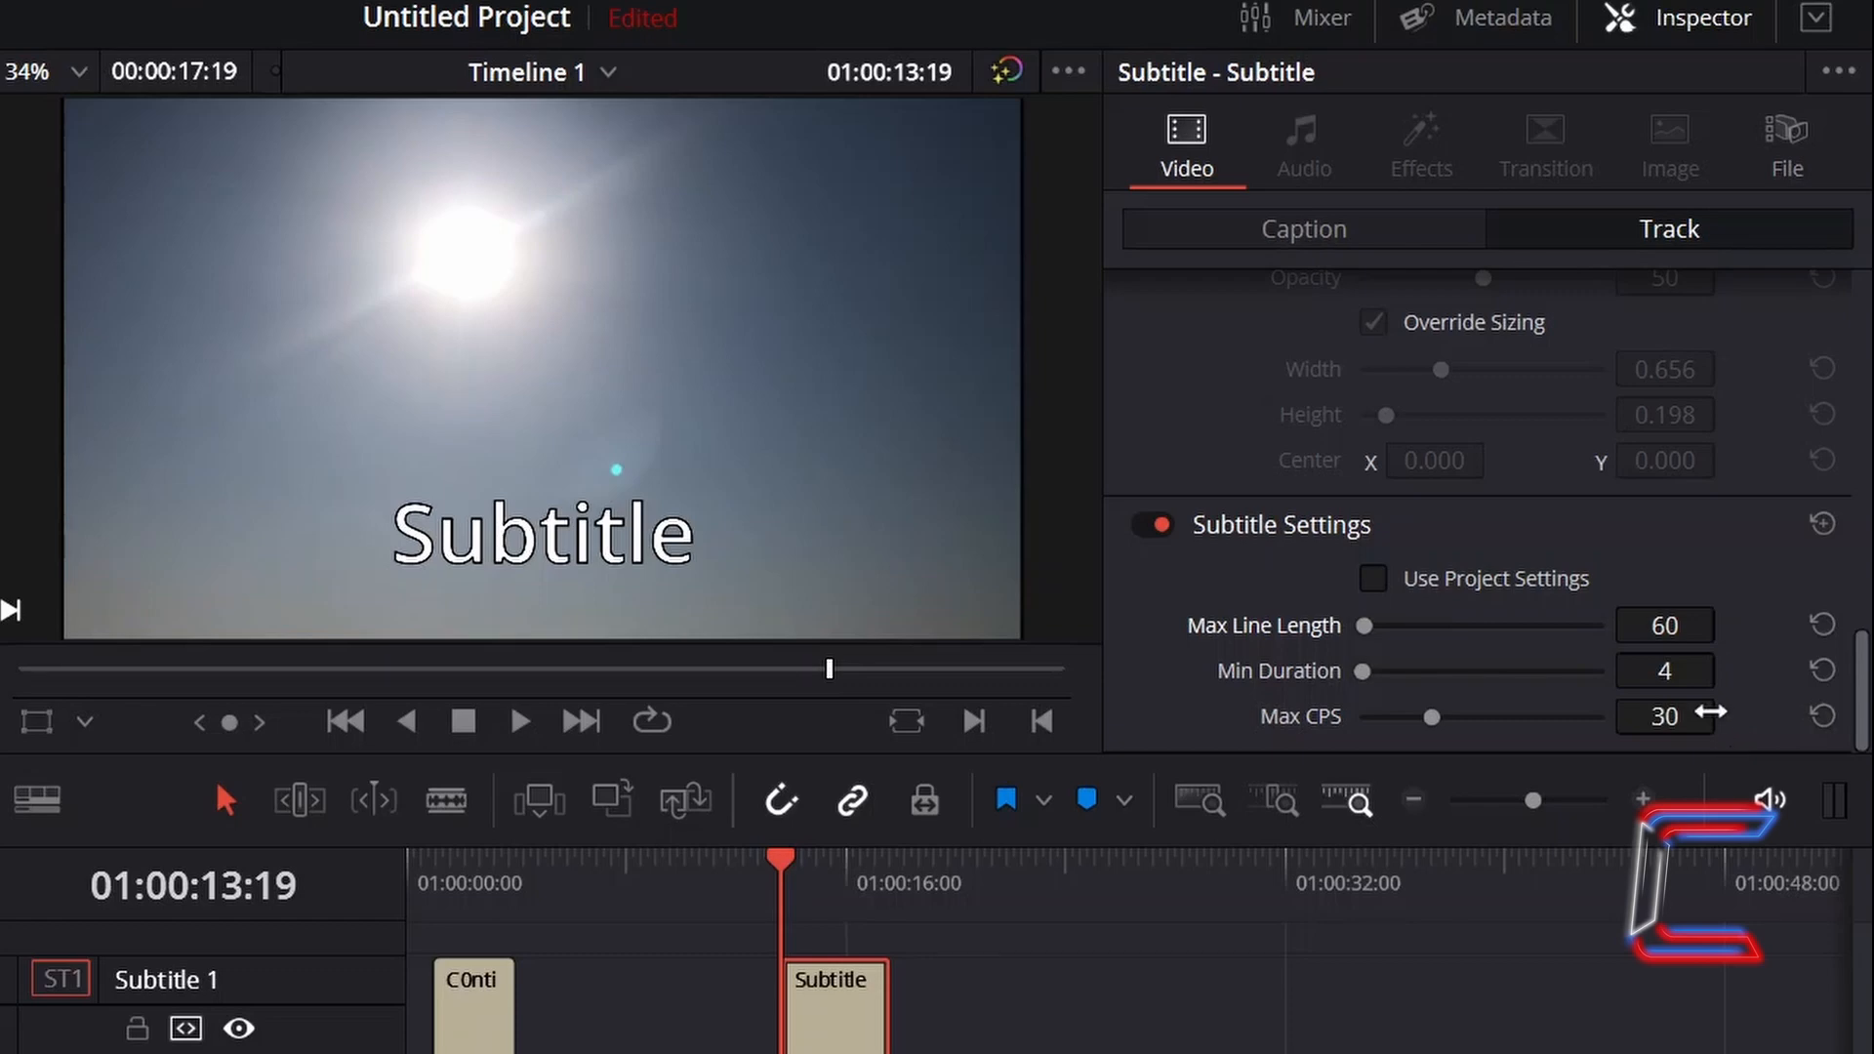
- Set the subtitle track's maximum characters per second to 20
click(1676, 717)
text(20)
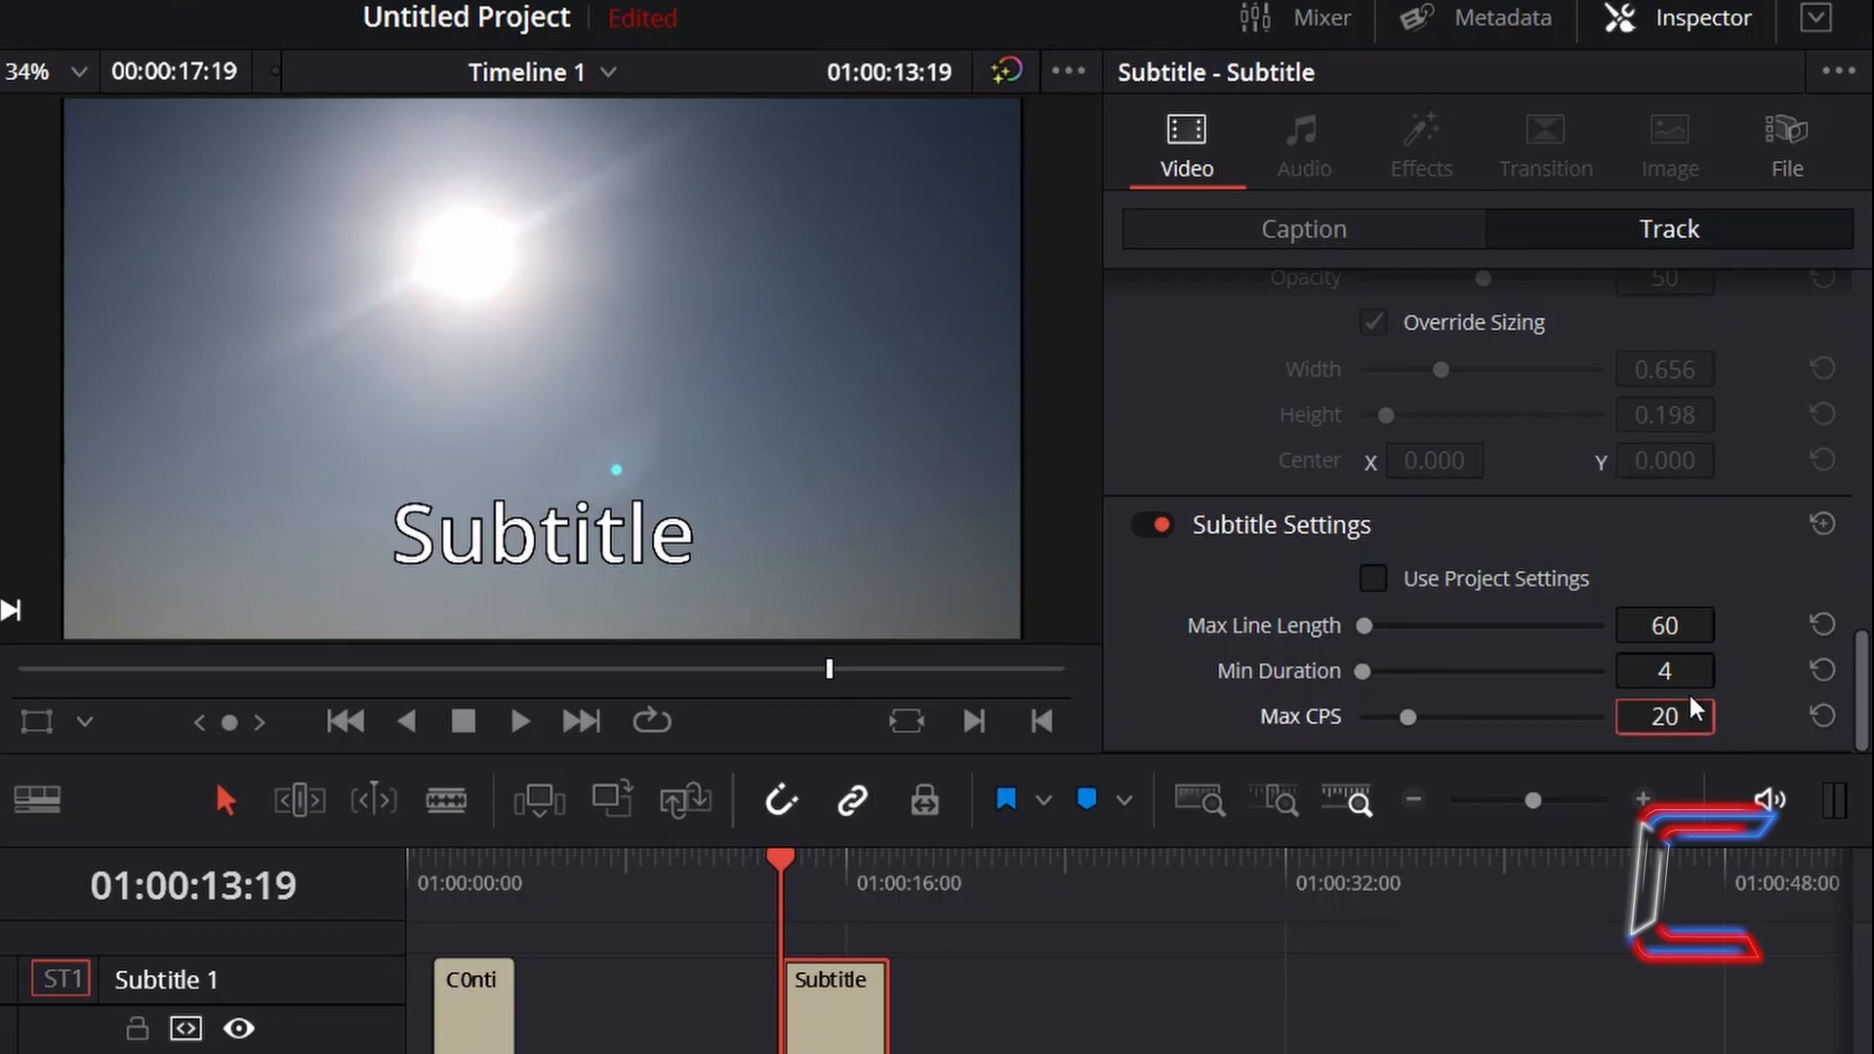
- Disable the subtitle track's visibility and enable it again
click(1410, 230)
scroll(1463, 500, down, 1)
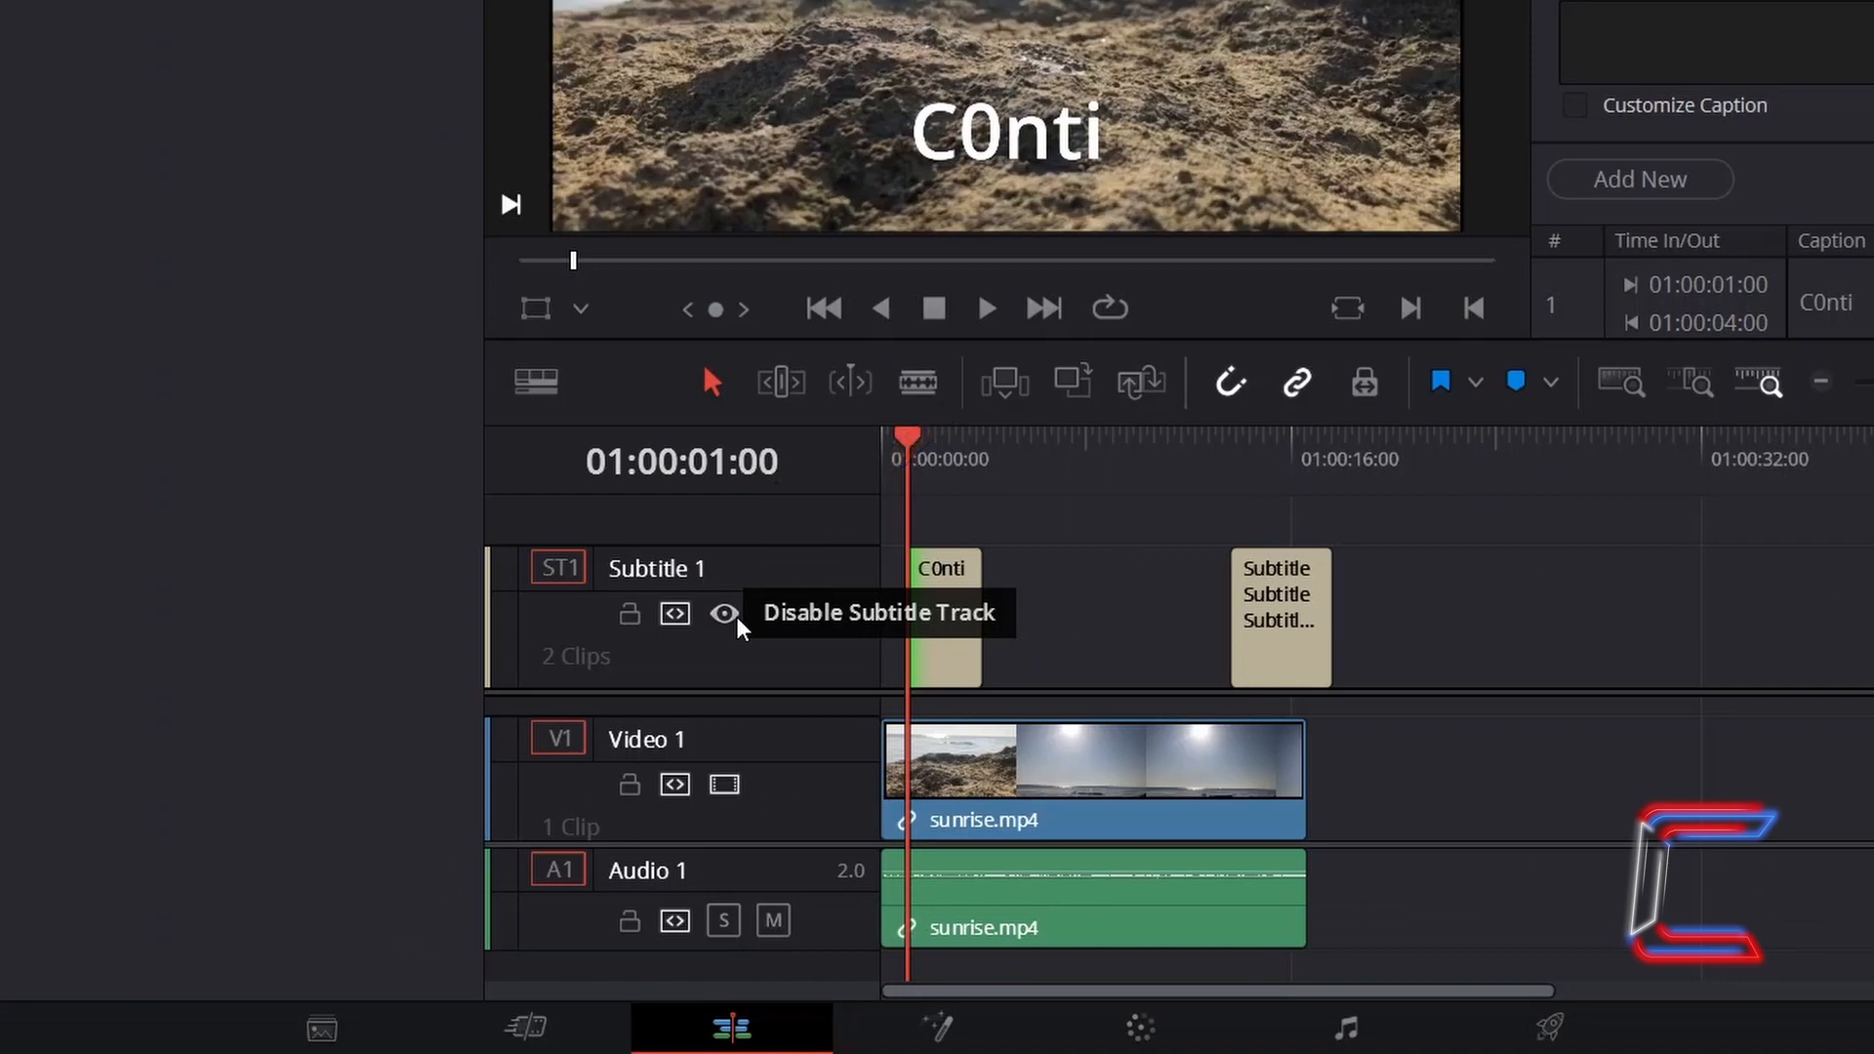
click(724, 615)
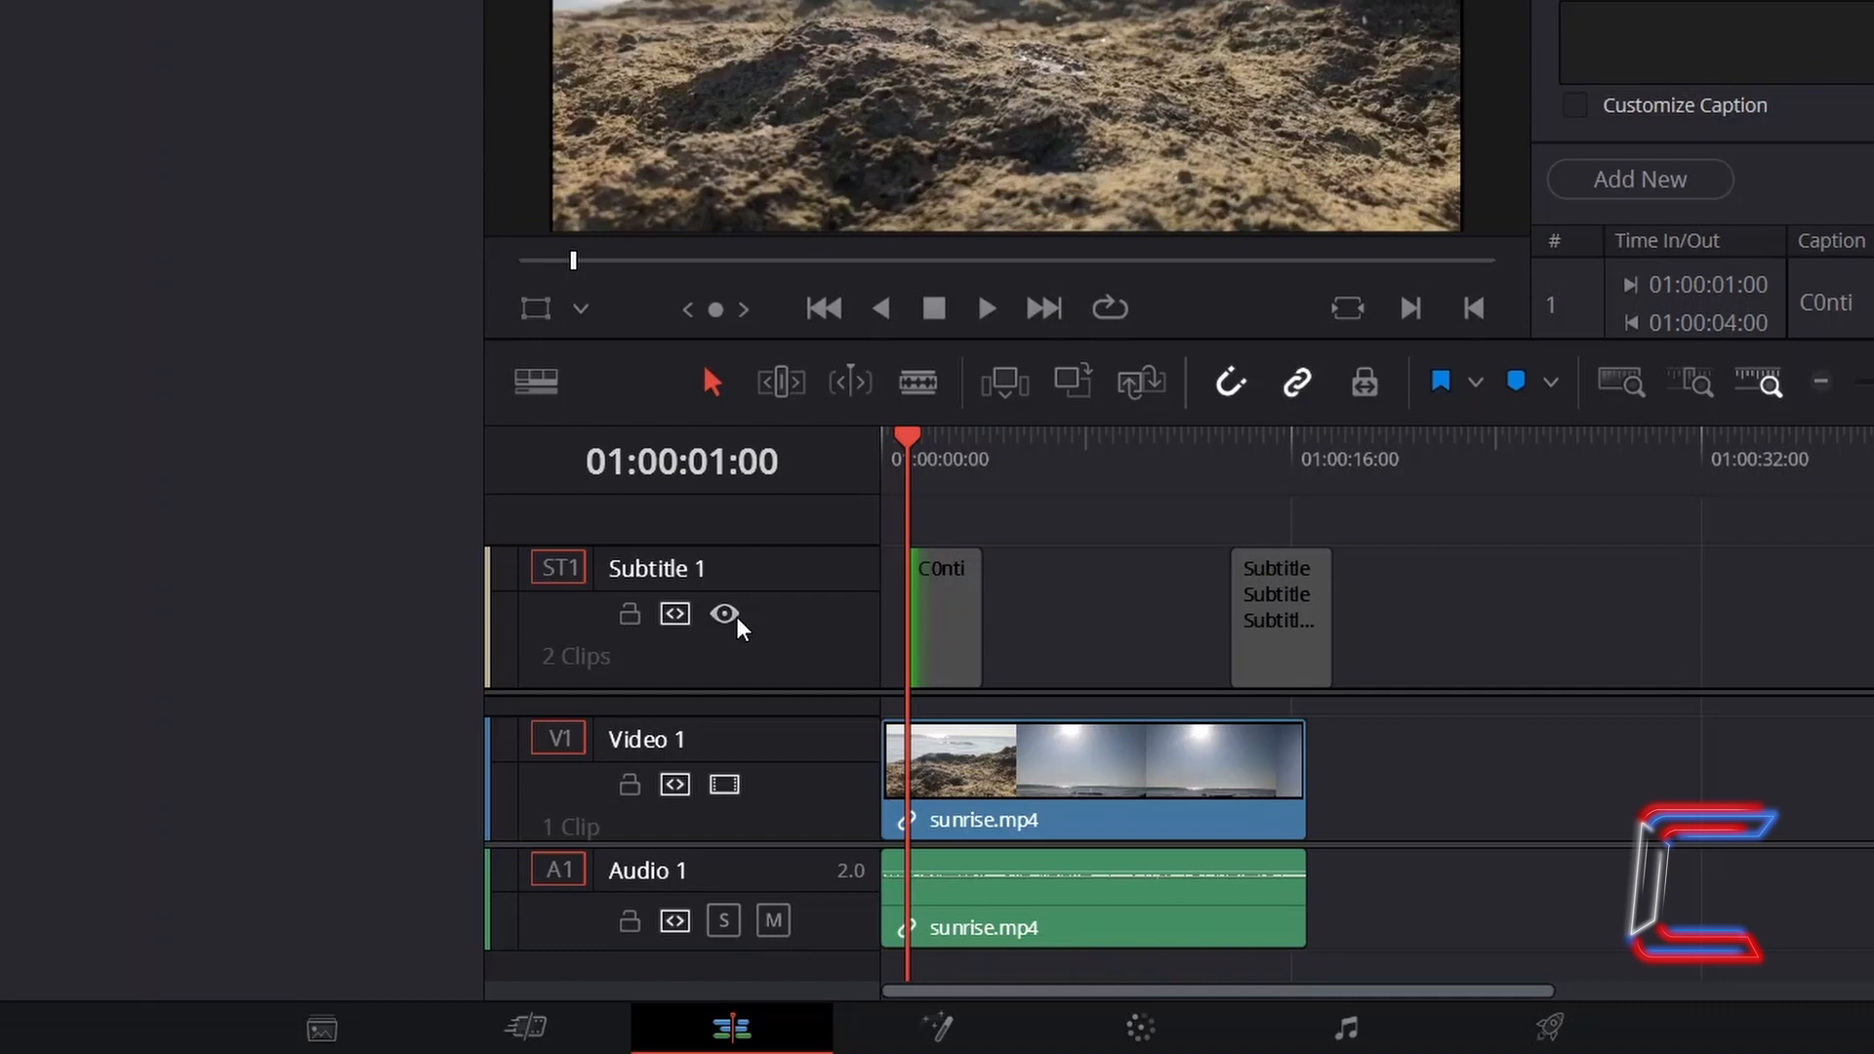
click(737, 618)
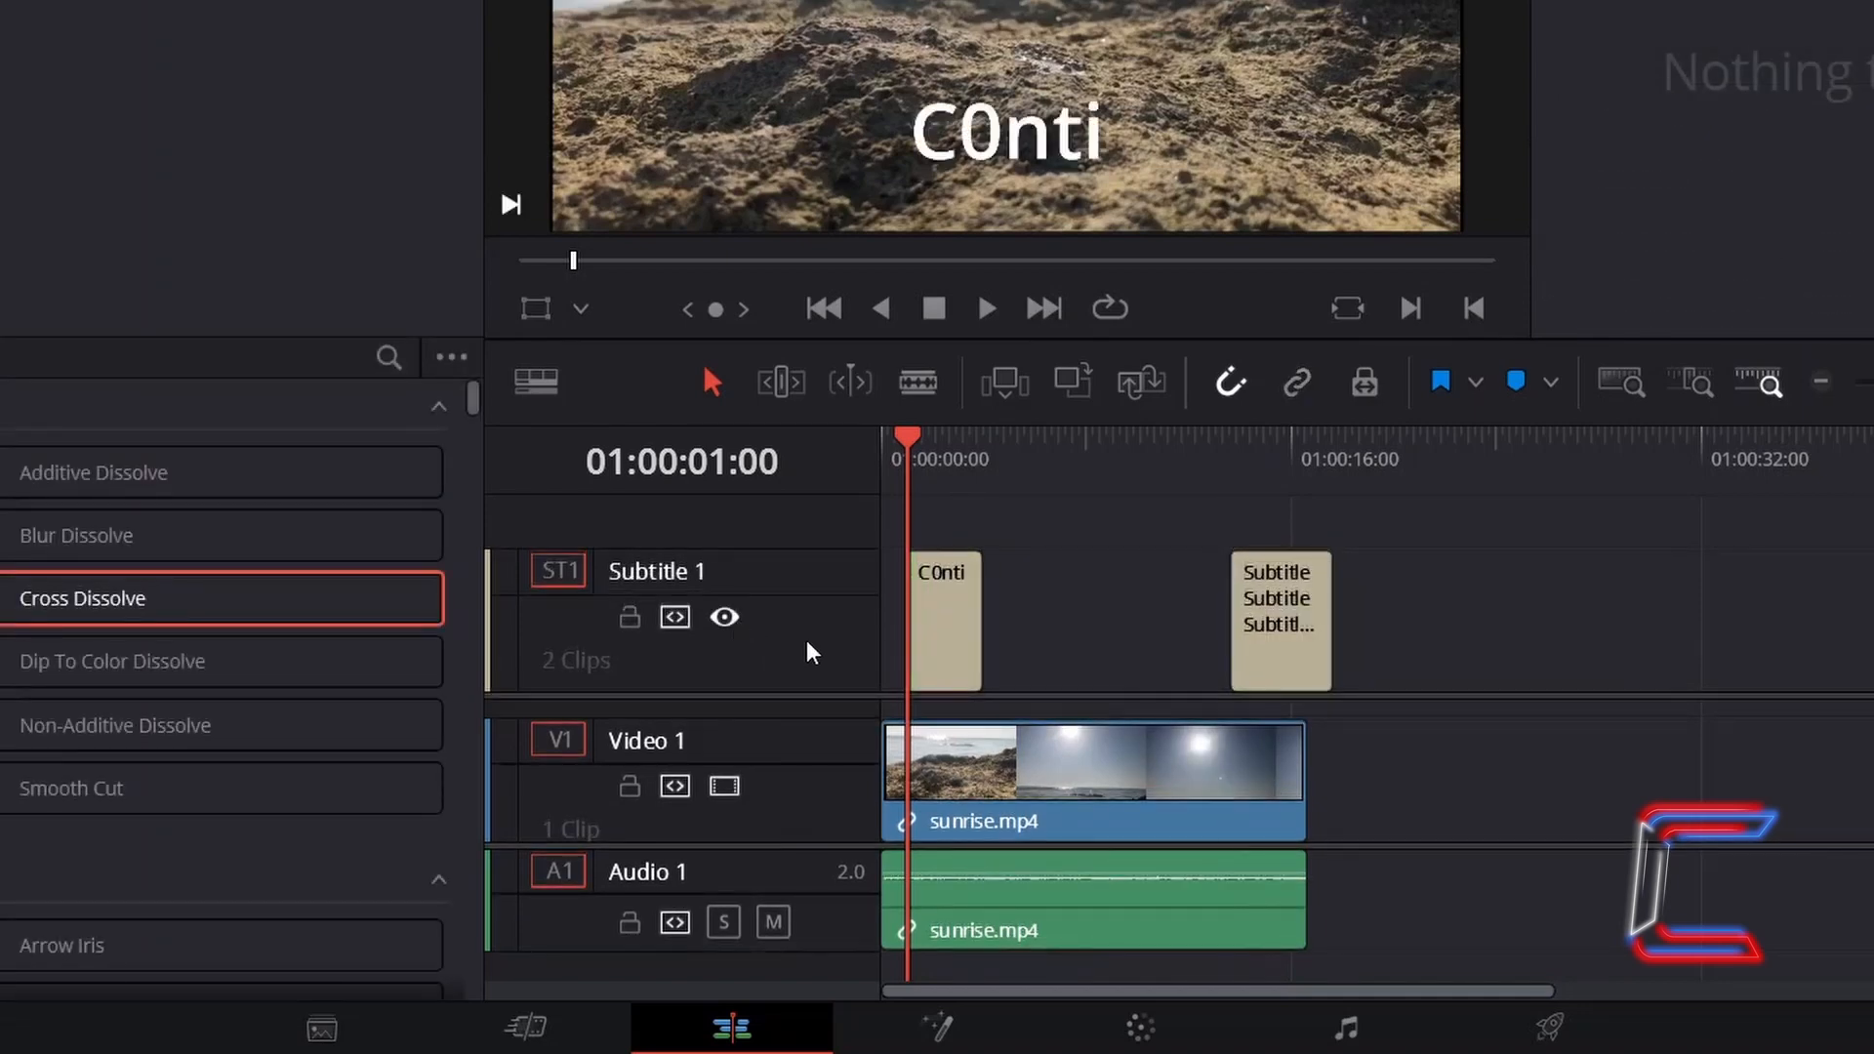
- Try to delete the subtitle track from its track menu
right_click(809, 652)
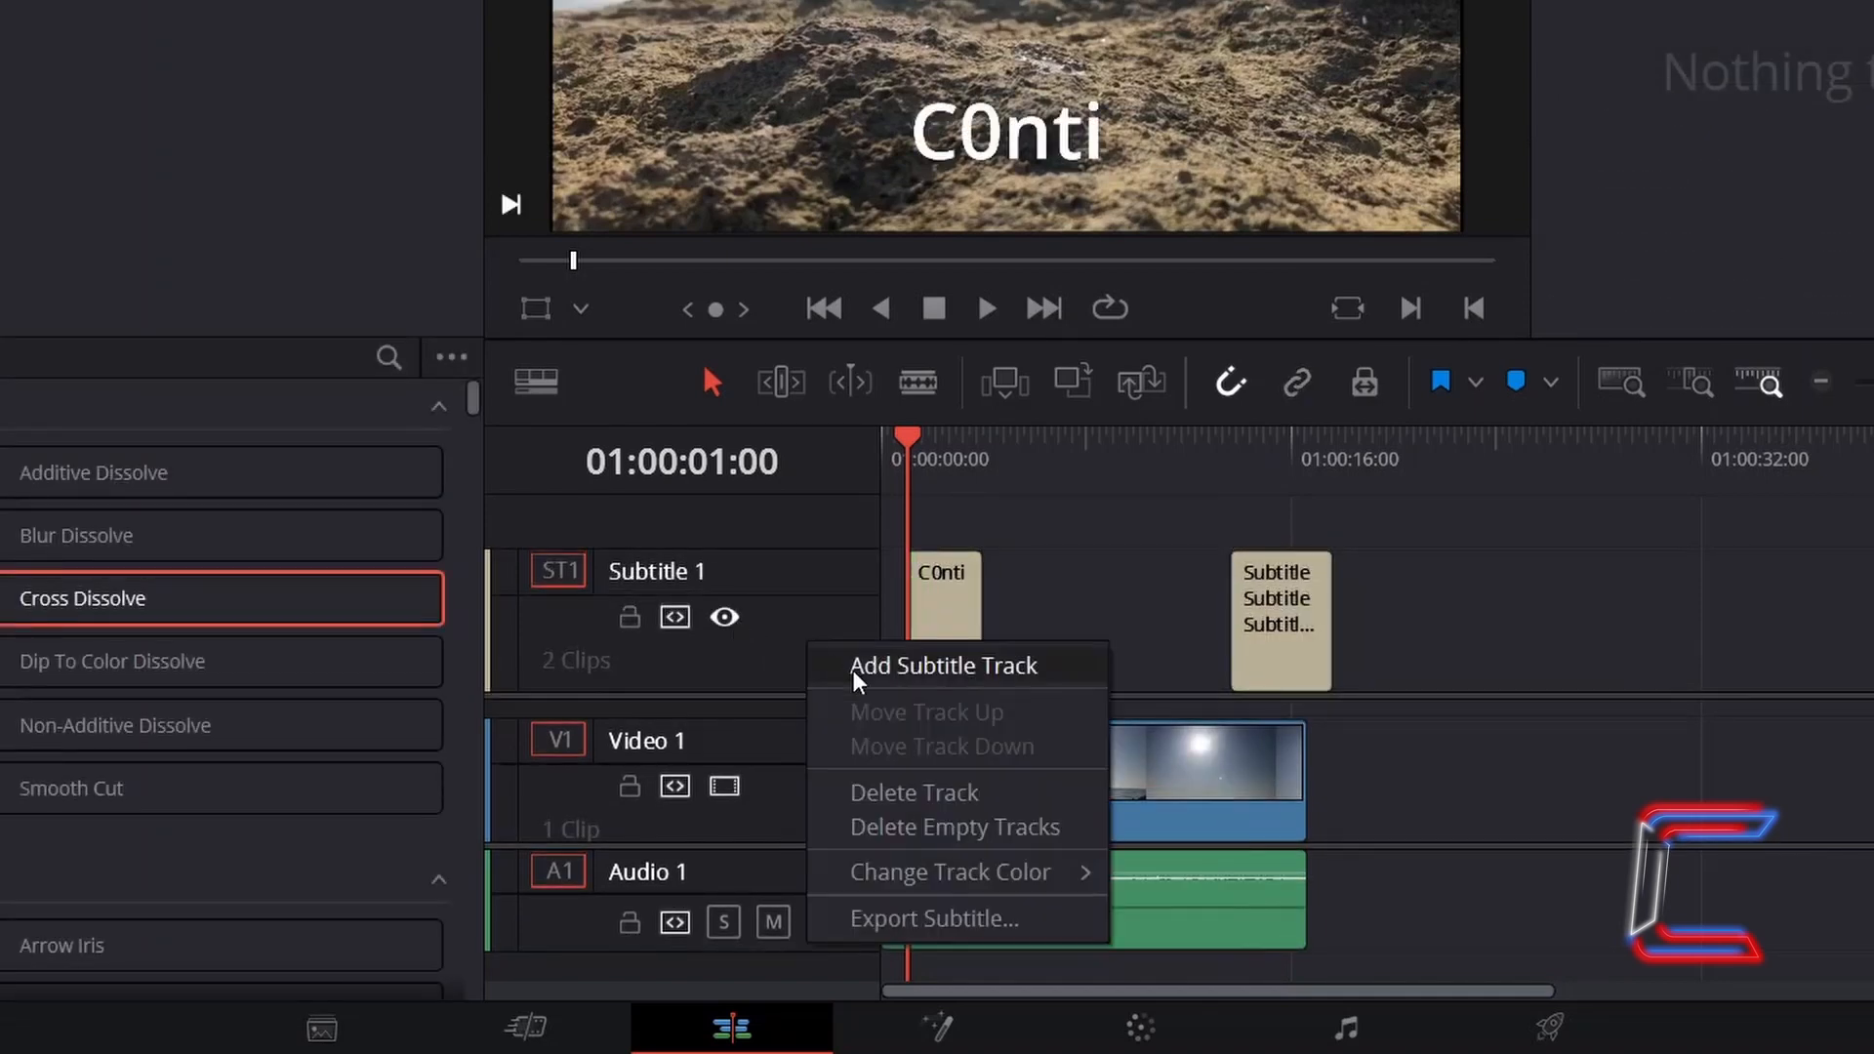
click(995, 795)
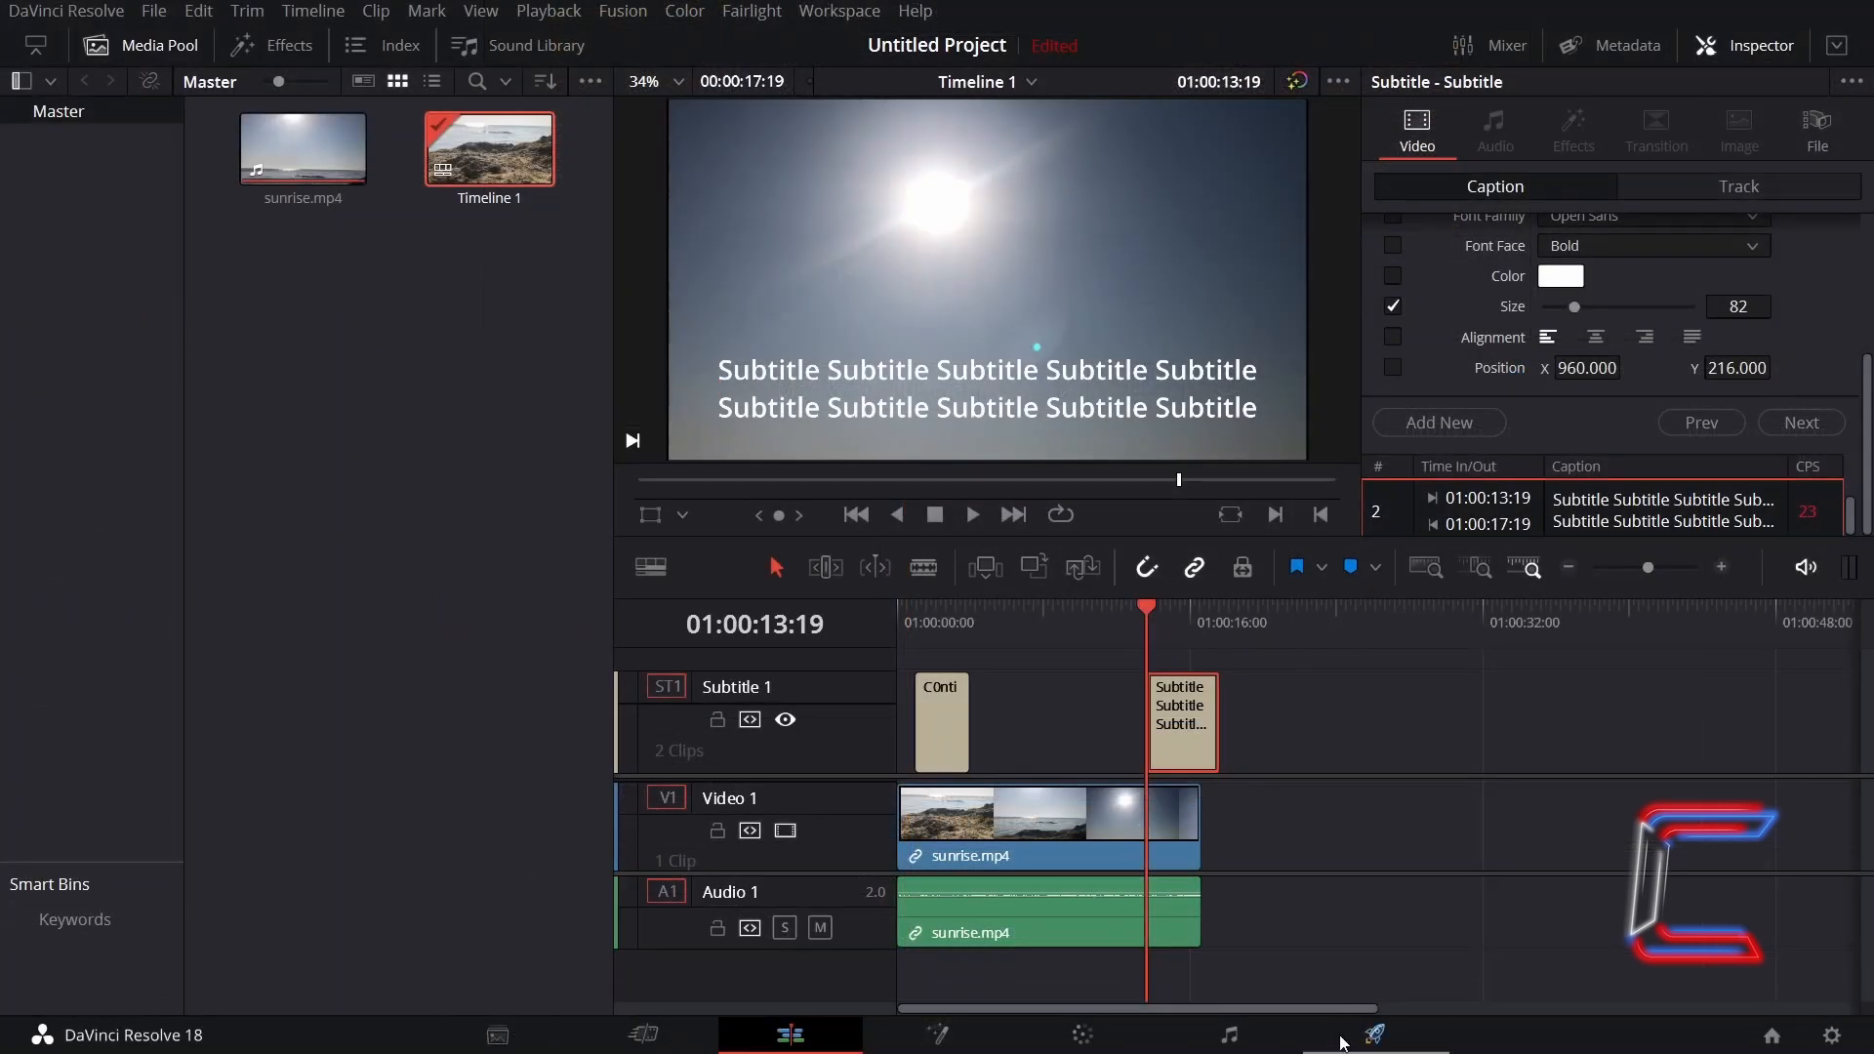
- Open the Deliver page and enable subtitle export in the render settings
click(1376, 1032)
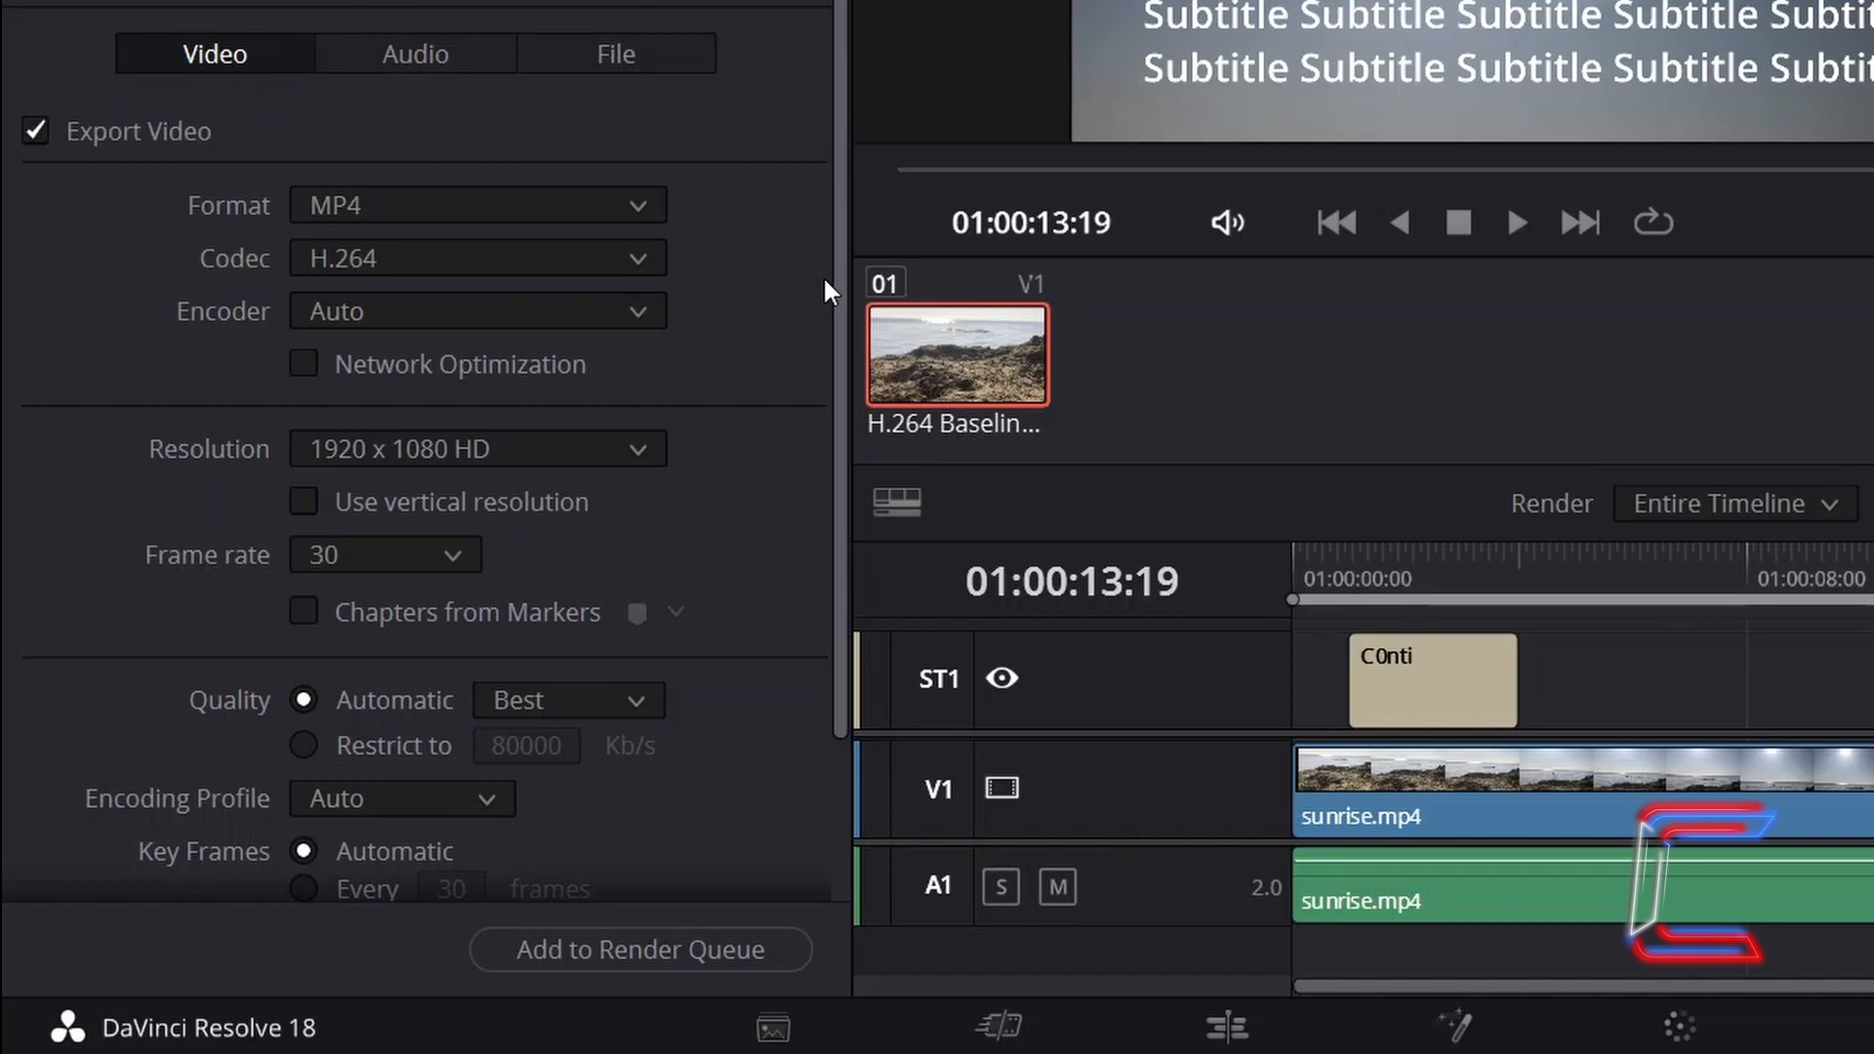
scroll(761, 295, down, 3)
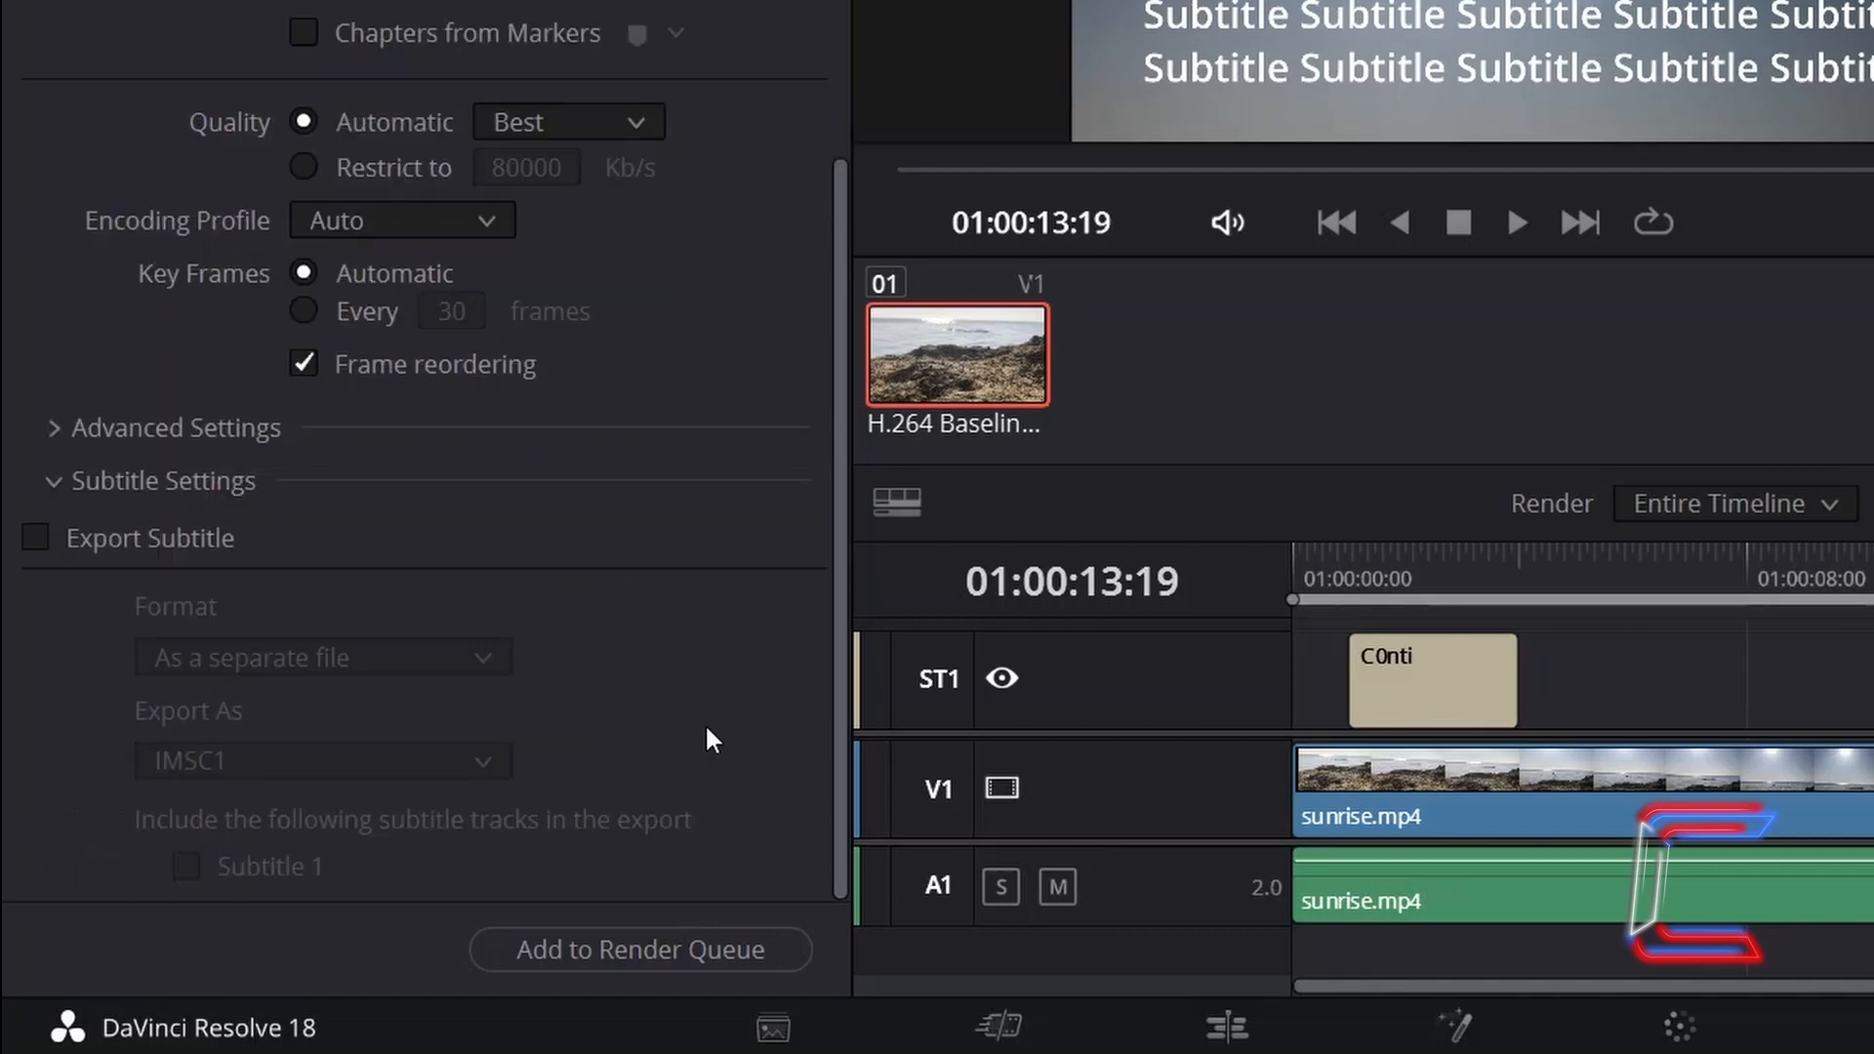
click(37, 538)
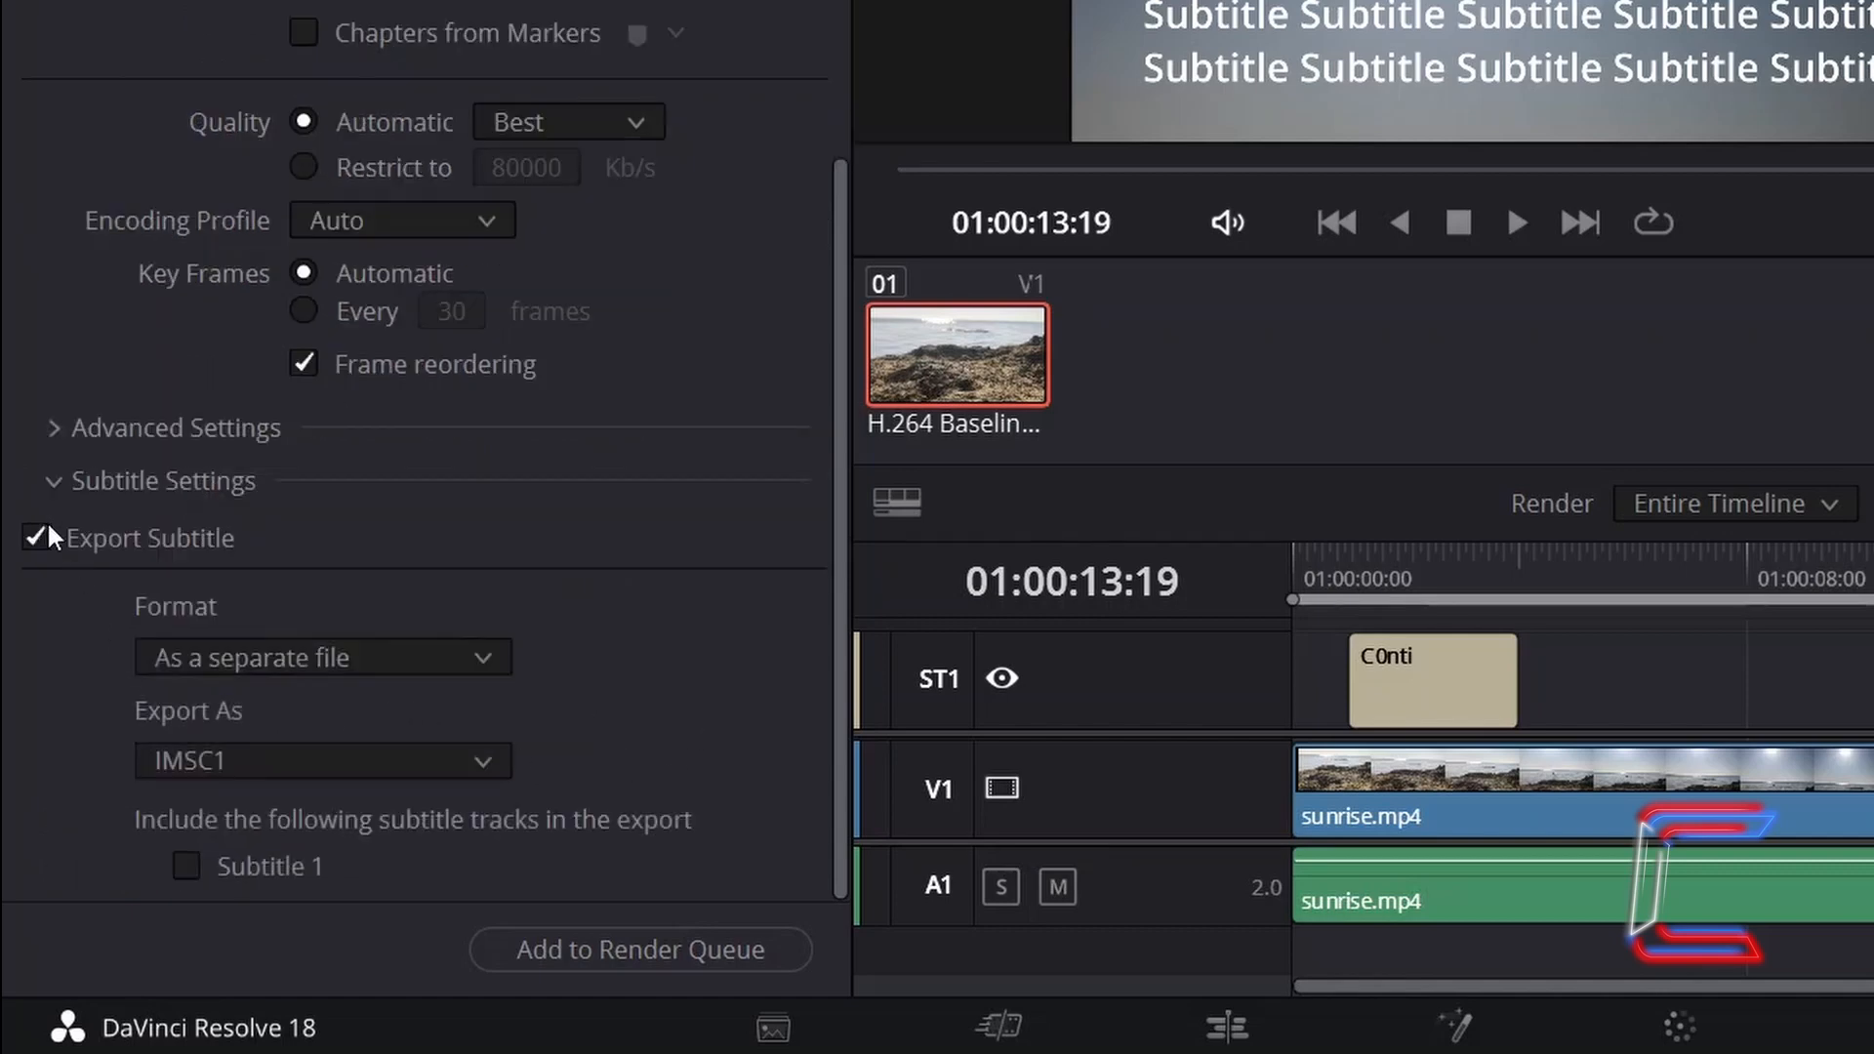
- Set the subtitle format to Burn into video and add the job to the render queue
click(490, 658)
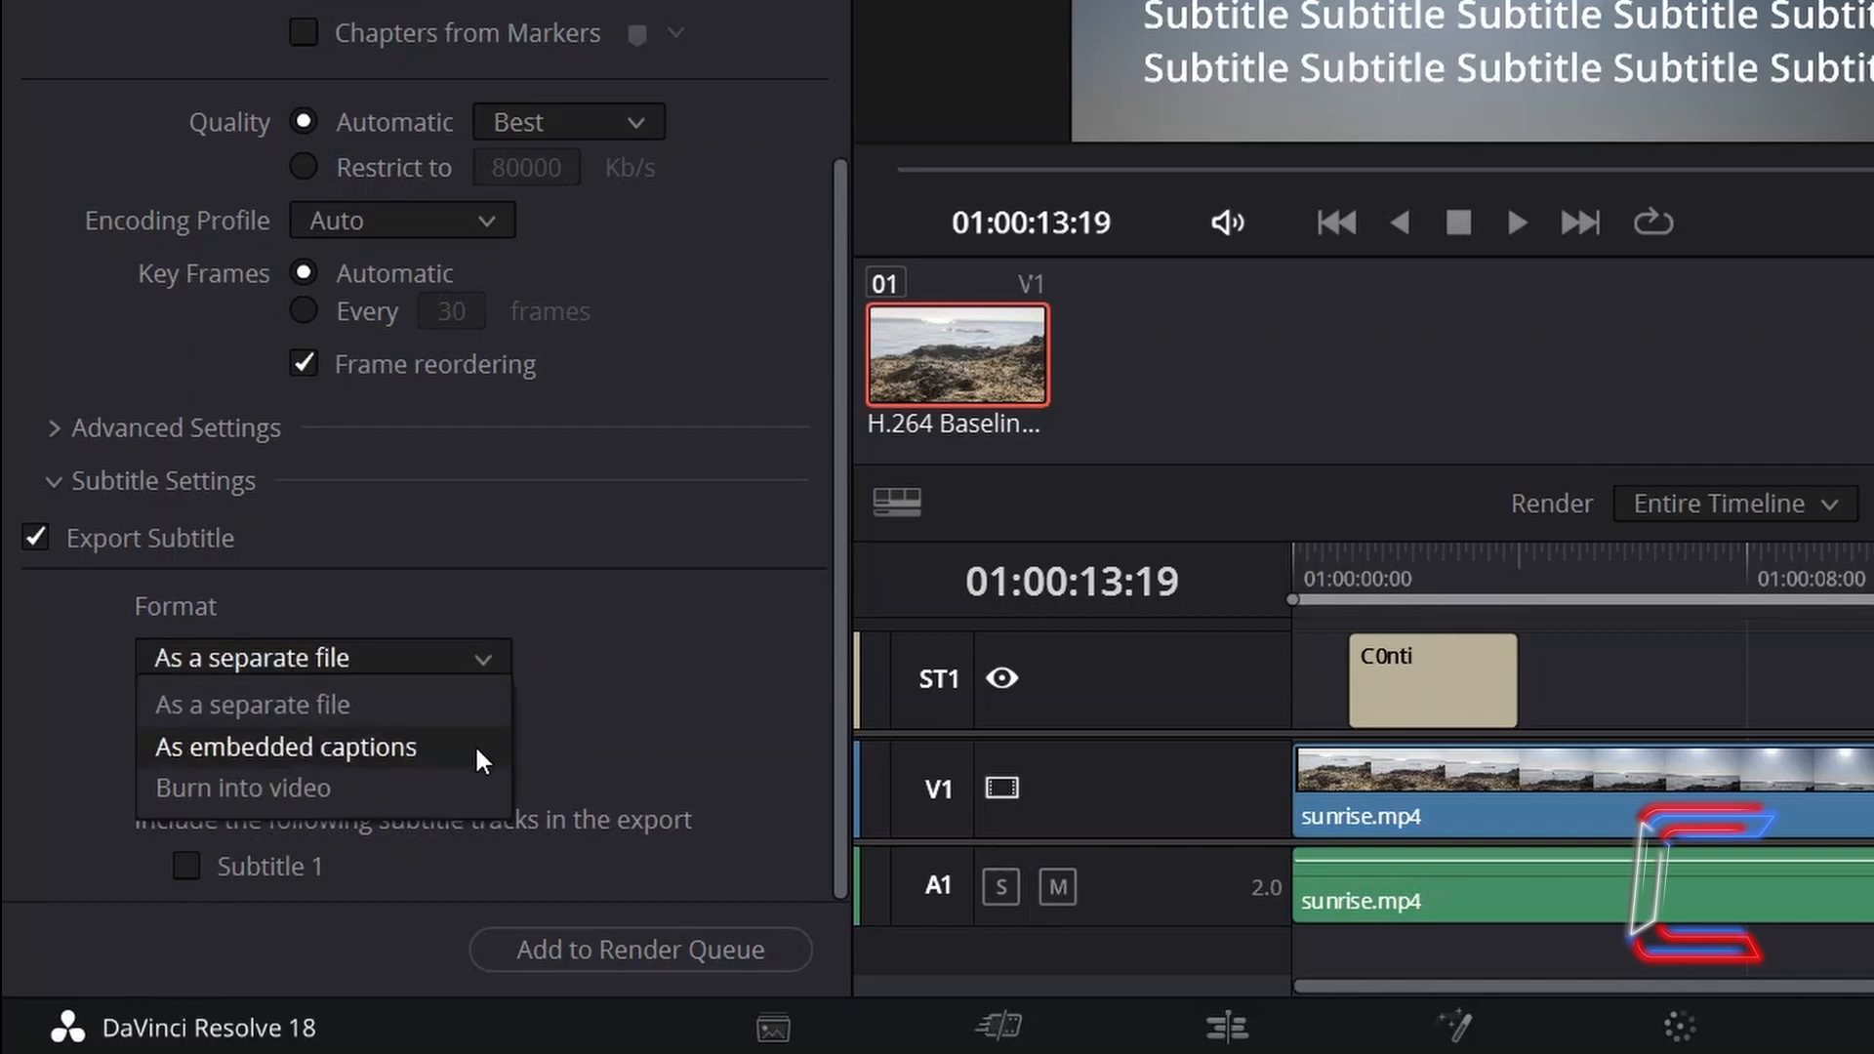
click(465, 778)
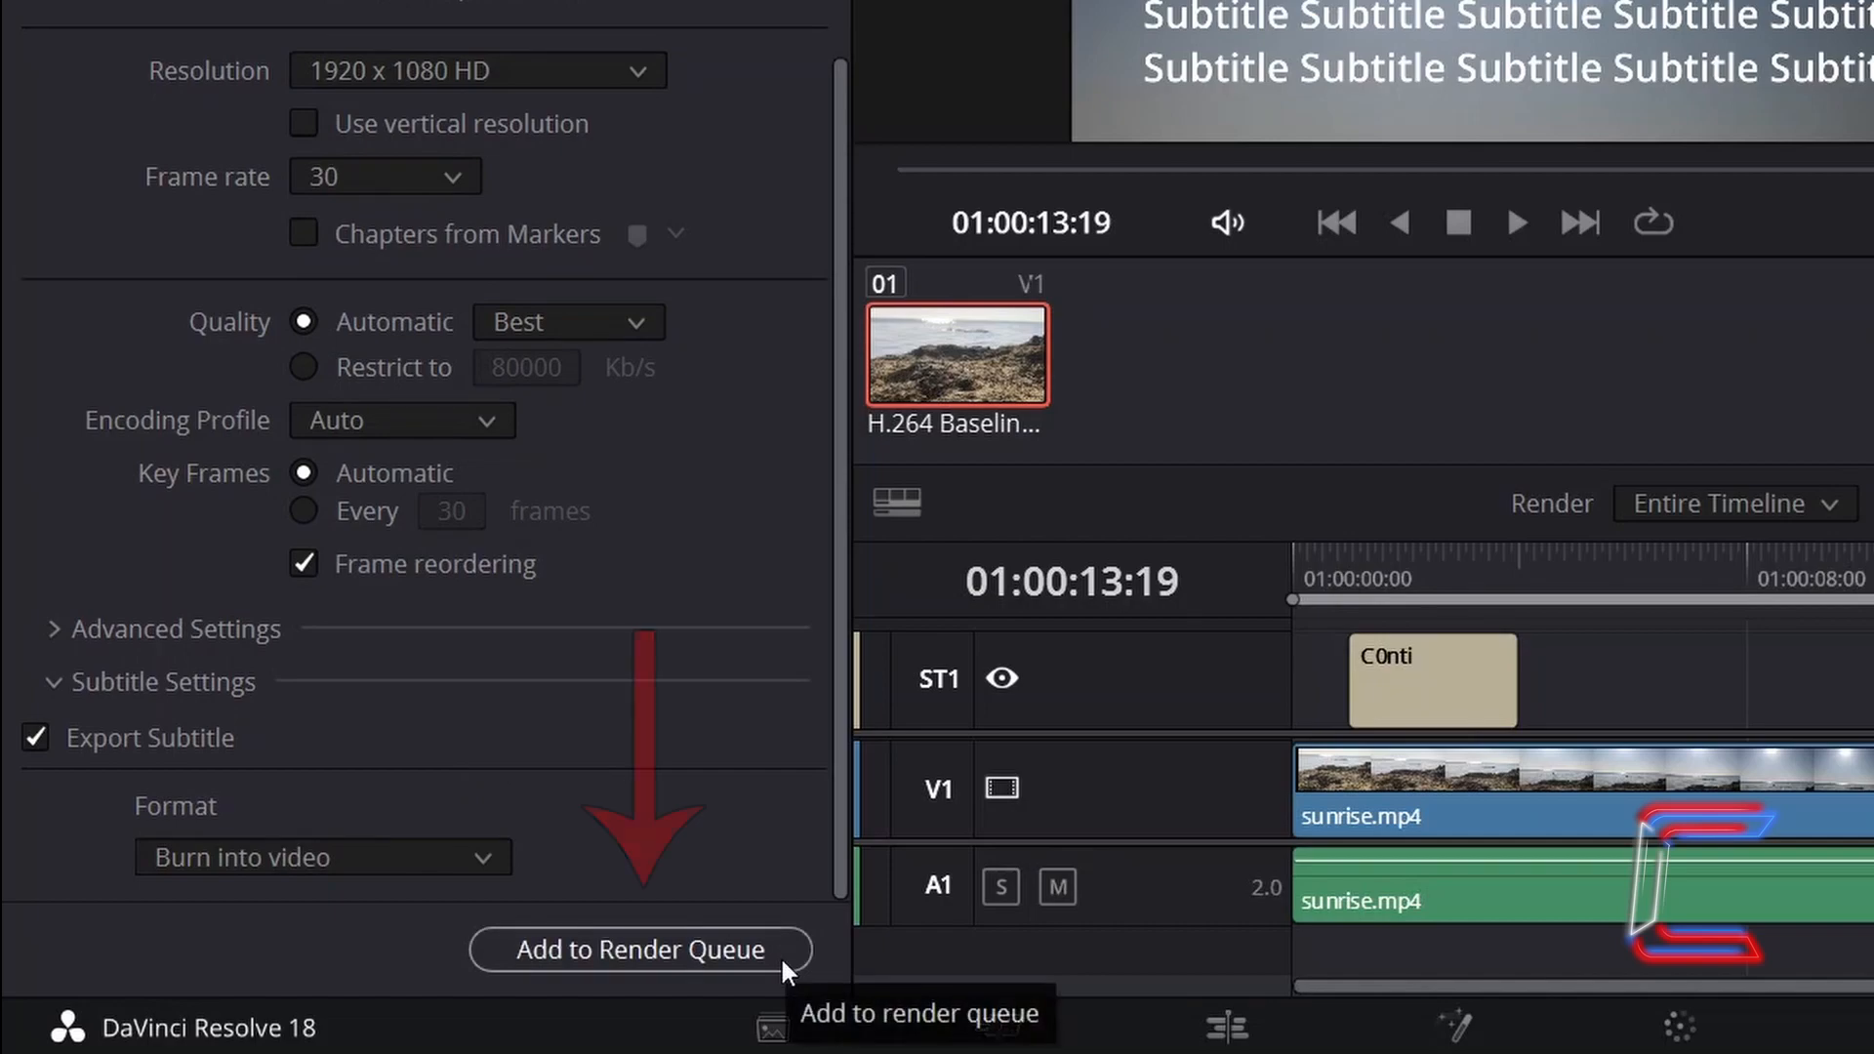
click(791, 942)
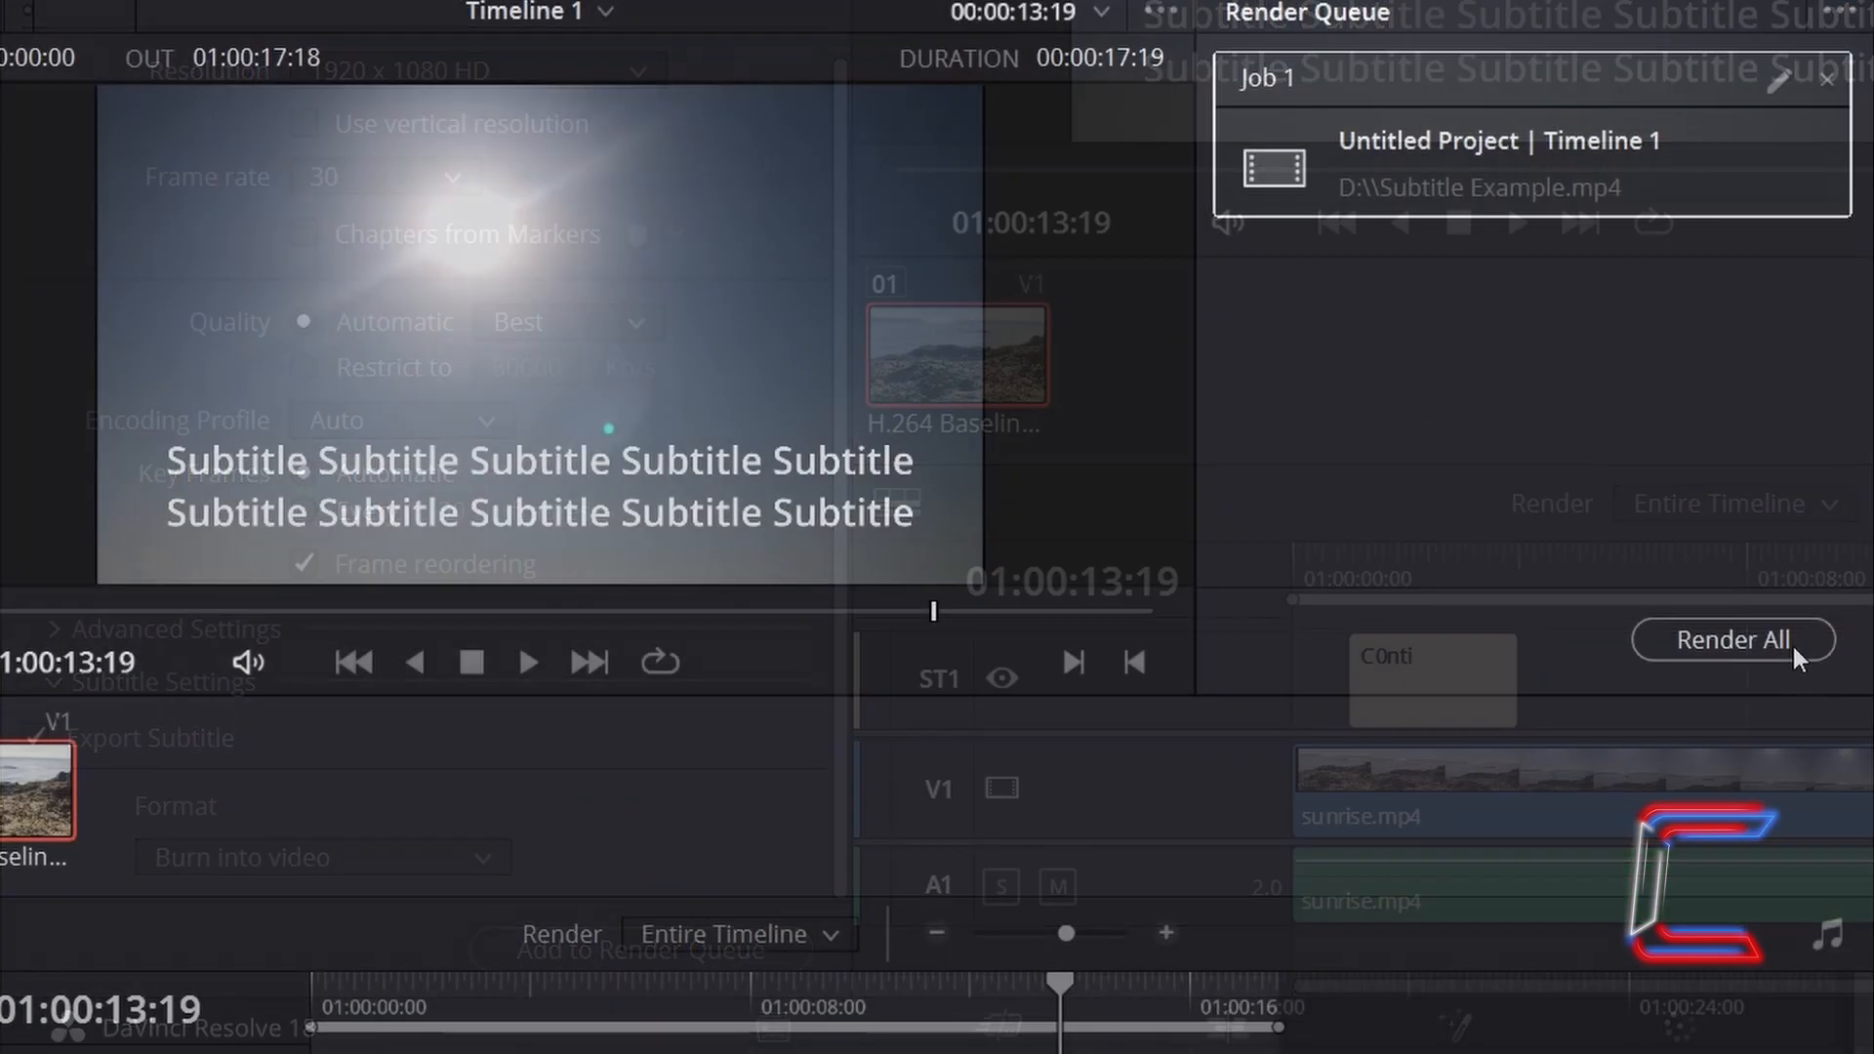